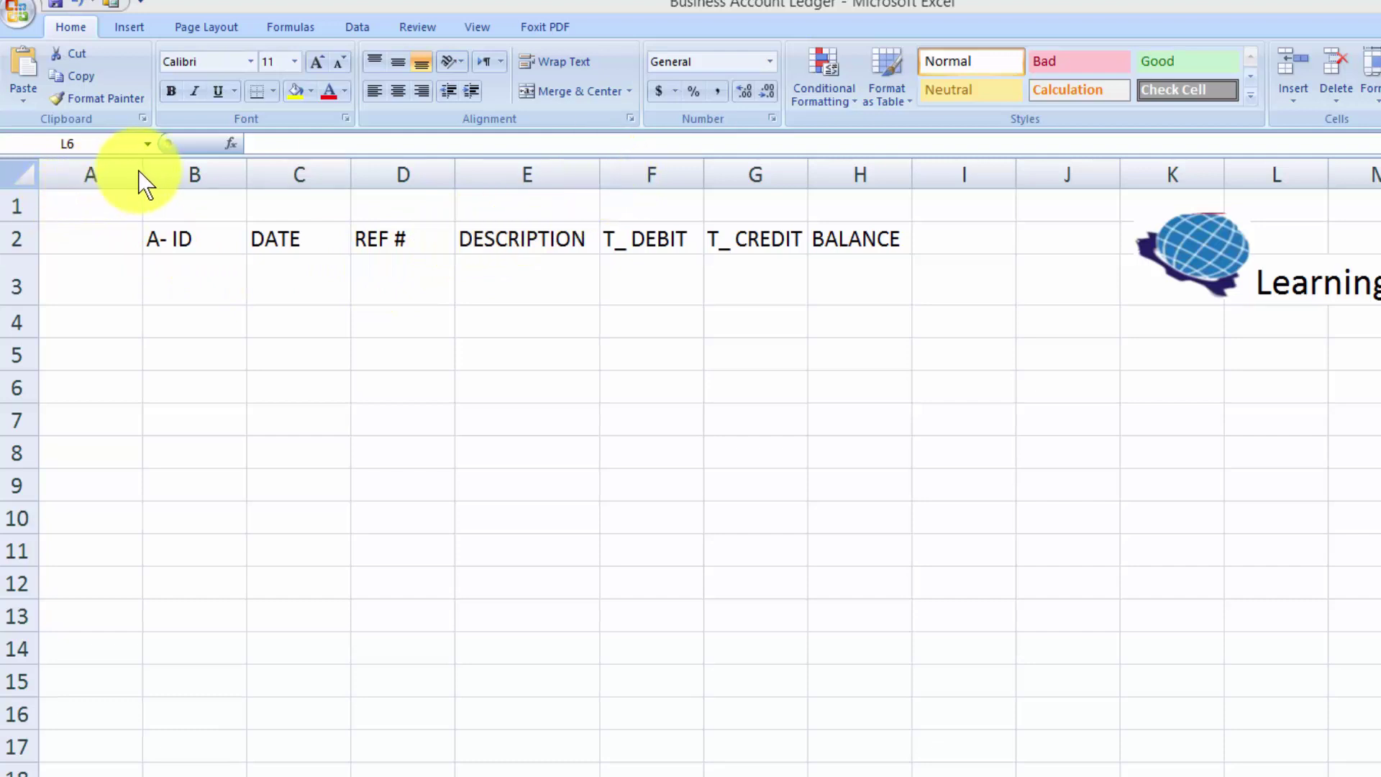
# Narrow column A and widen the DESCRIPTION, T_ DEBIT, T_ CREDIT and BALANCE columns.
pyautogui.moveTo(141, 171); pyautogui.dragTo(80, 173)
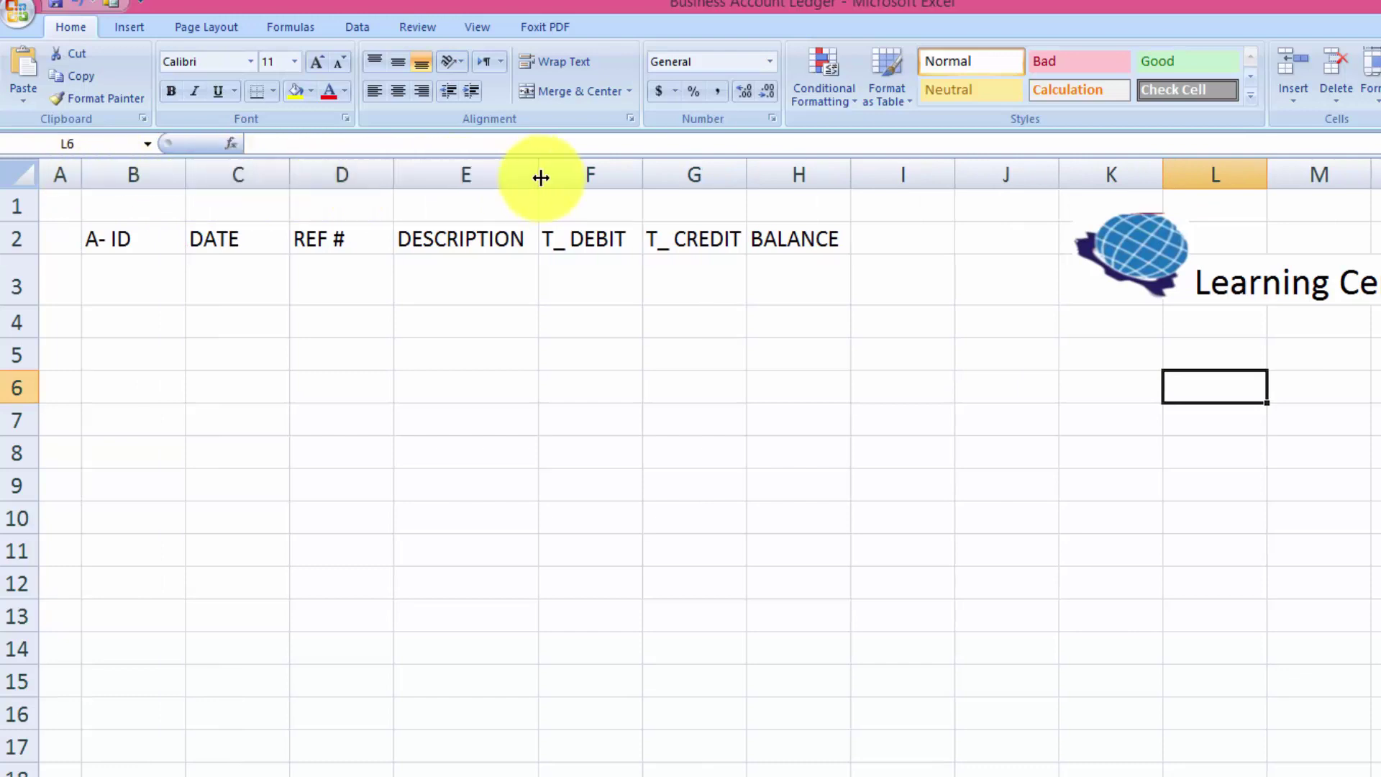
pyautogui.moveTo(538, 172); pyautogui.dragTo(658, 173)
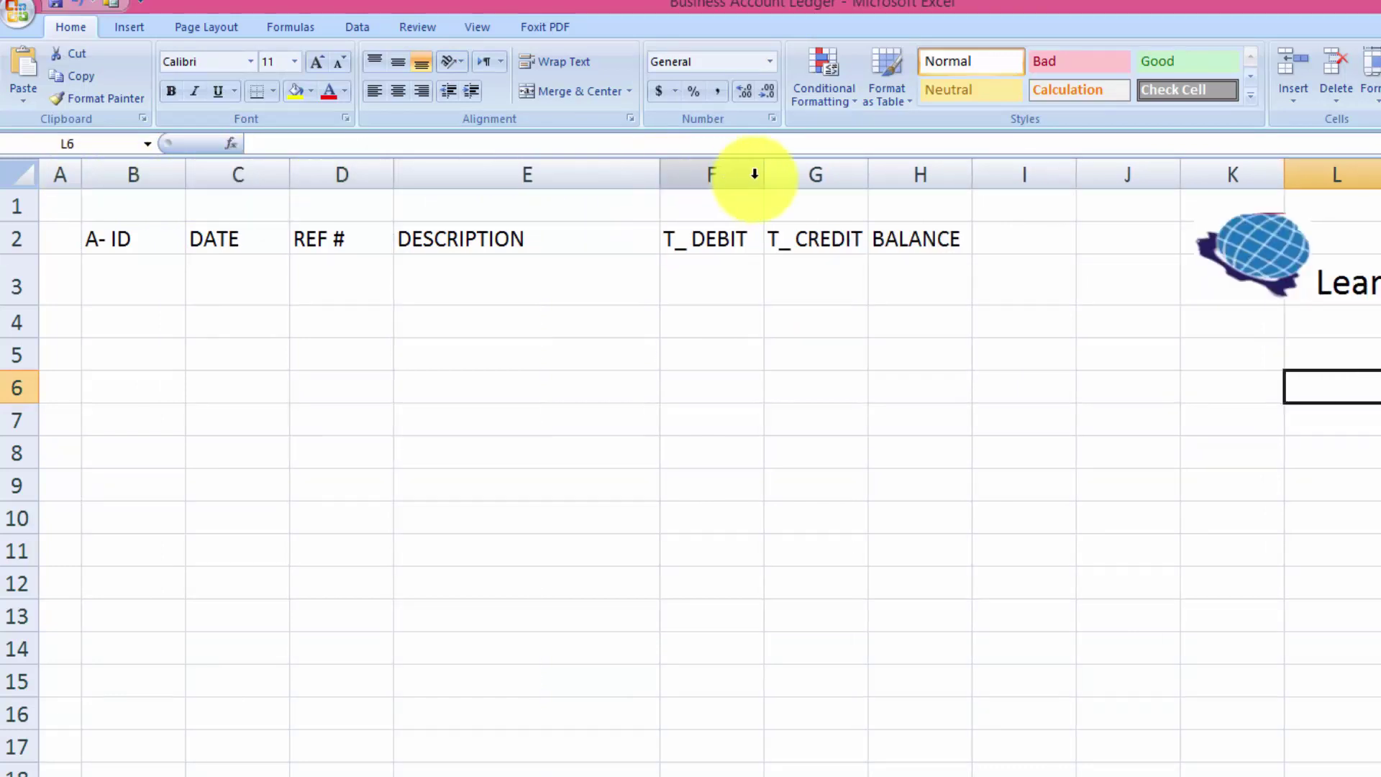
pyautogui.moveTo(869, 171); pyautogui.dragTo(881, 171)
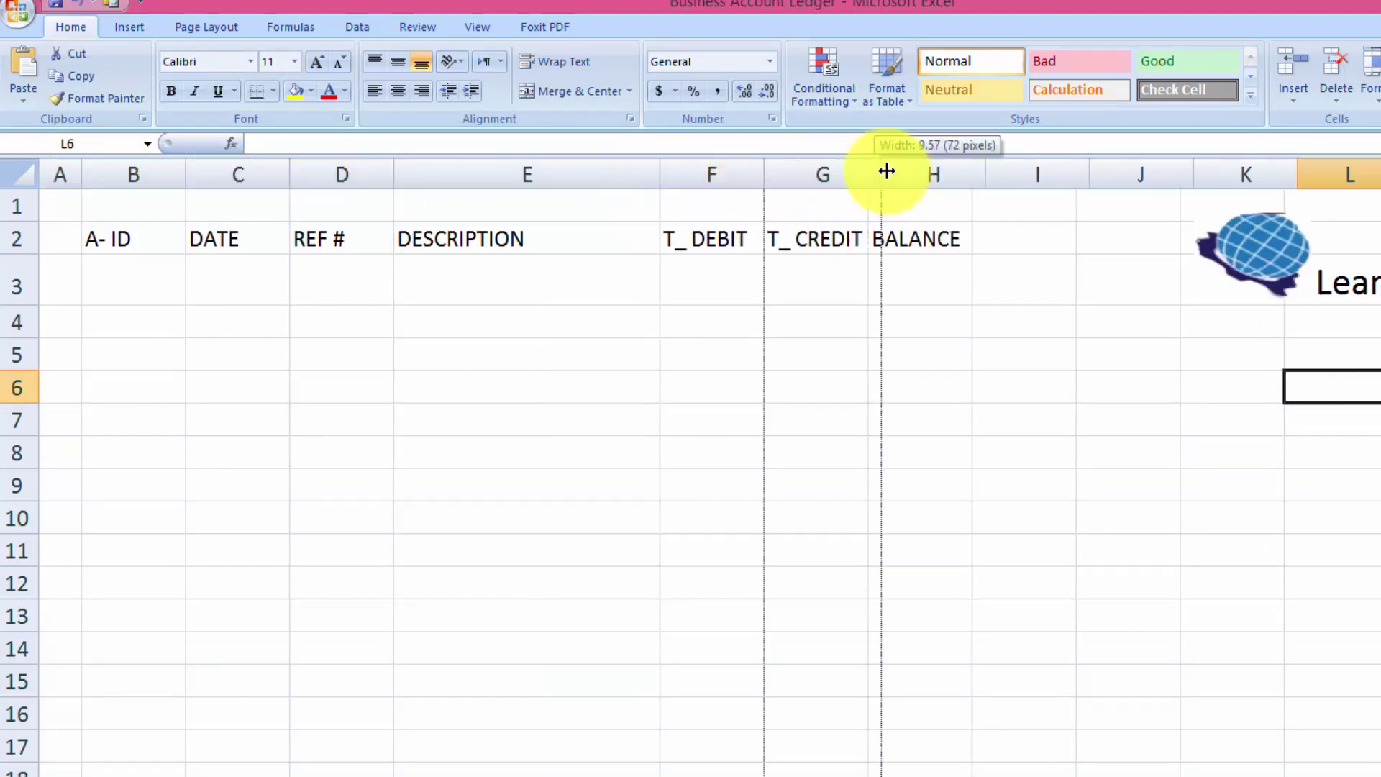
pyautogui.moveTo(986, 165); pyautogui.dragTo(1005, 165)
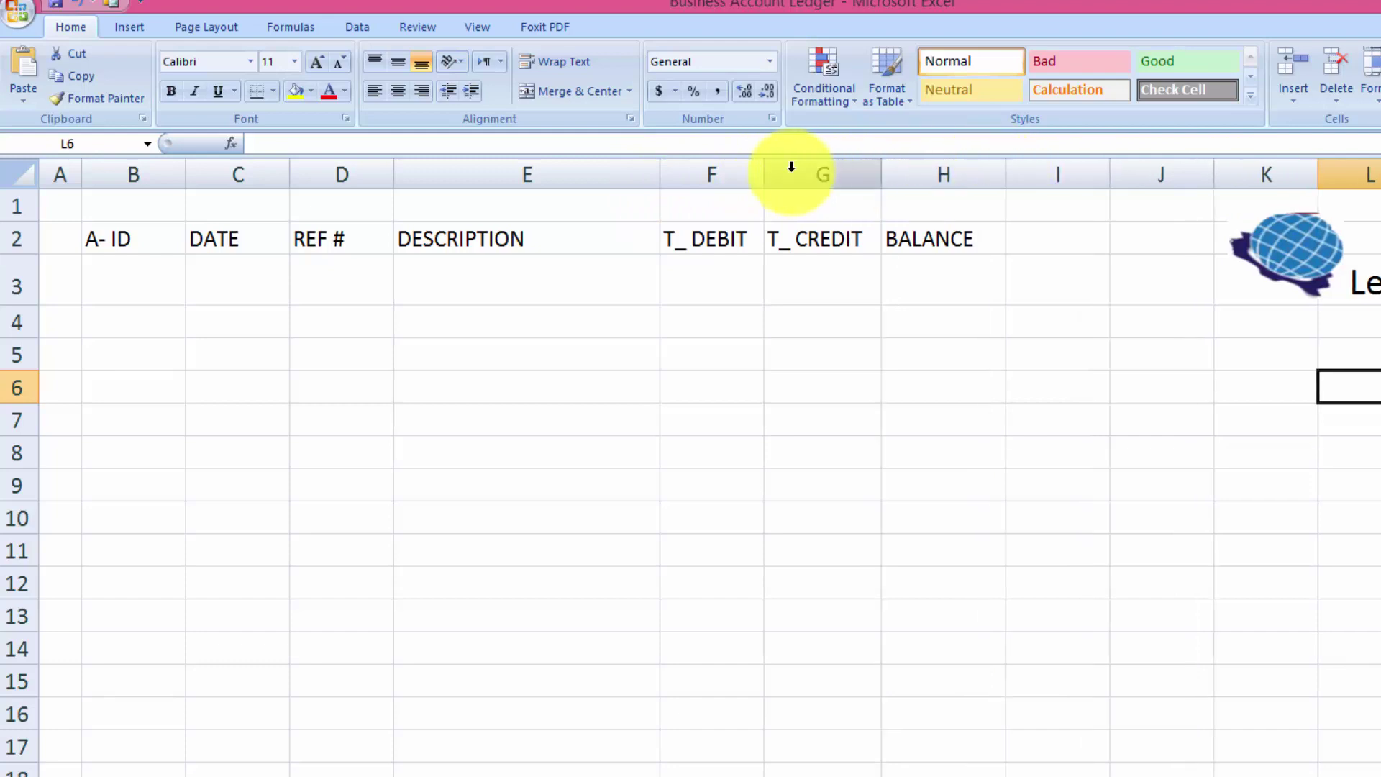
pyautogui.moveTo(771, 172); pyautogui.dragTo(781, 172)
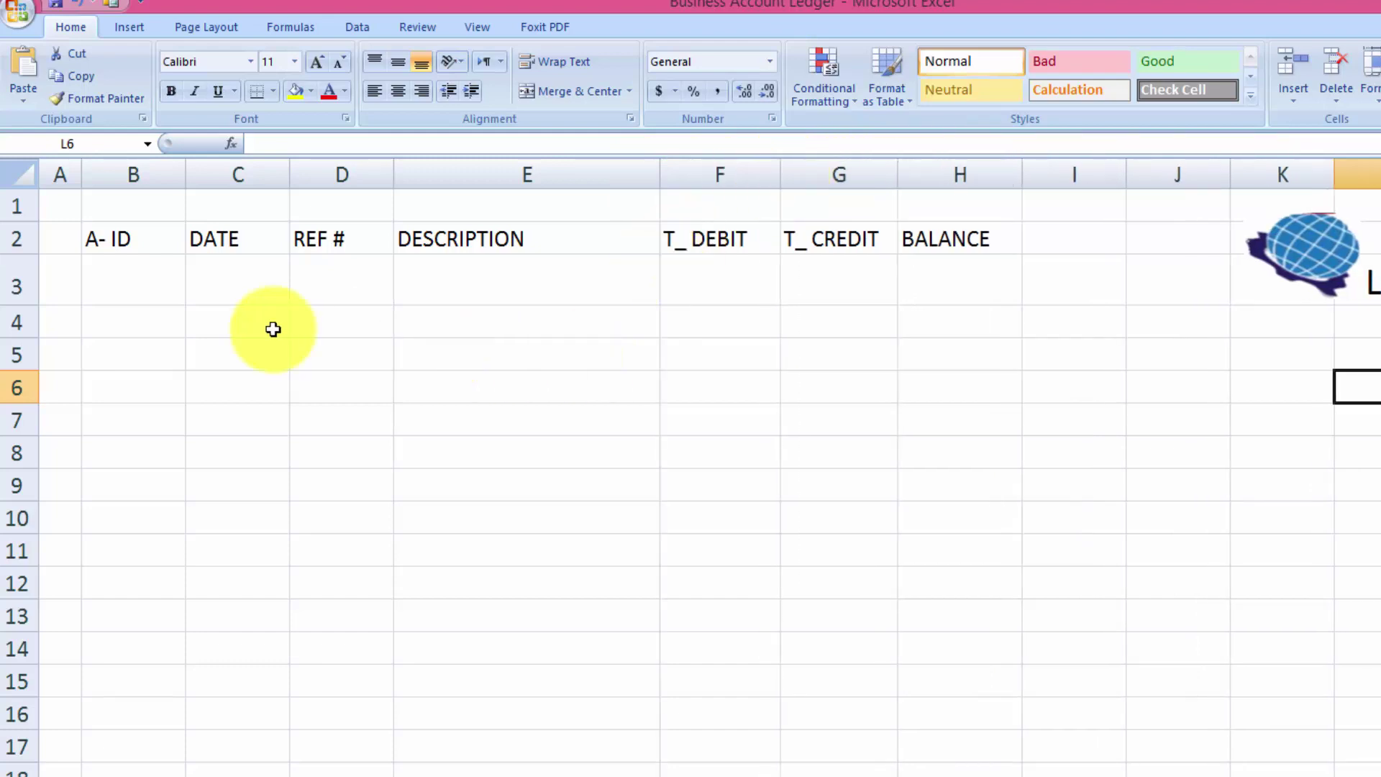
# Enter IDs 101 and 102 in B3:B4 and fill the series down to 108 in B10.
pyautogui.click(150, 286)
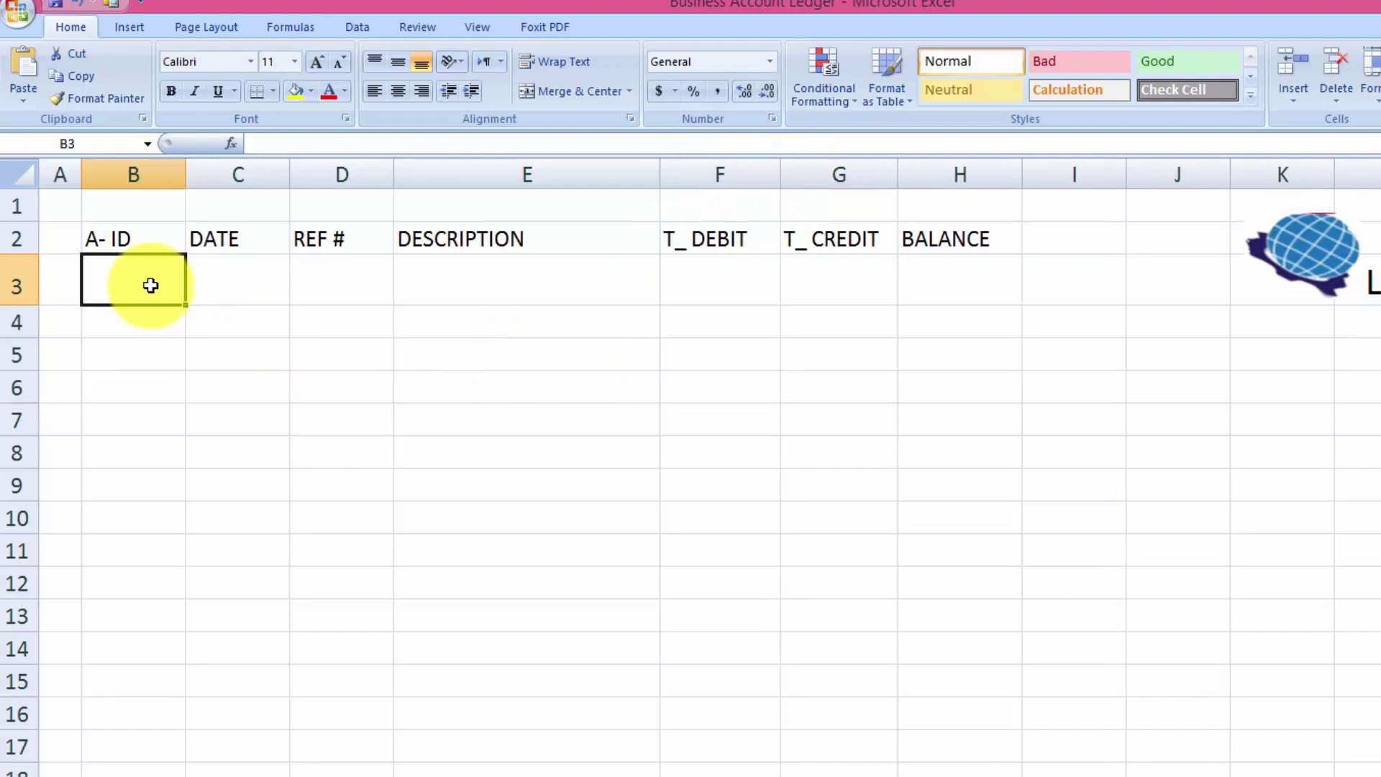
pyautogui.write('1010')
pyautogui.press('BackSpace')
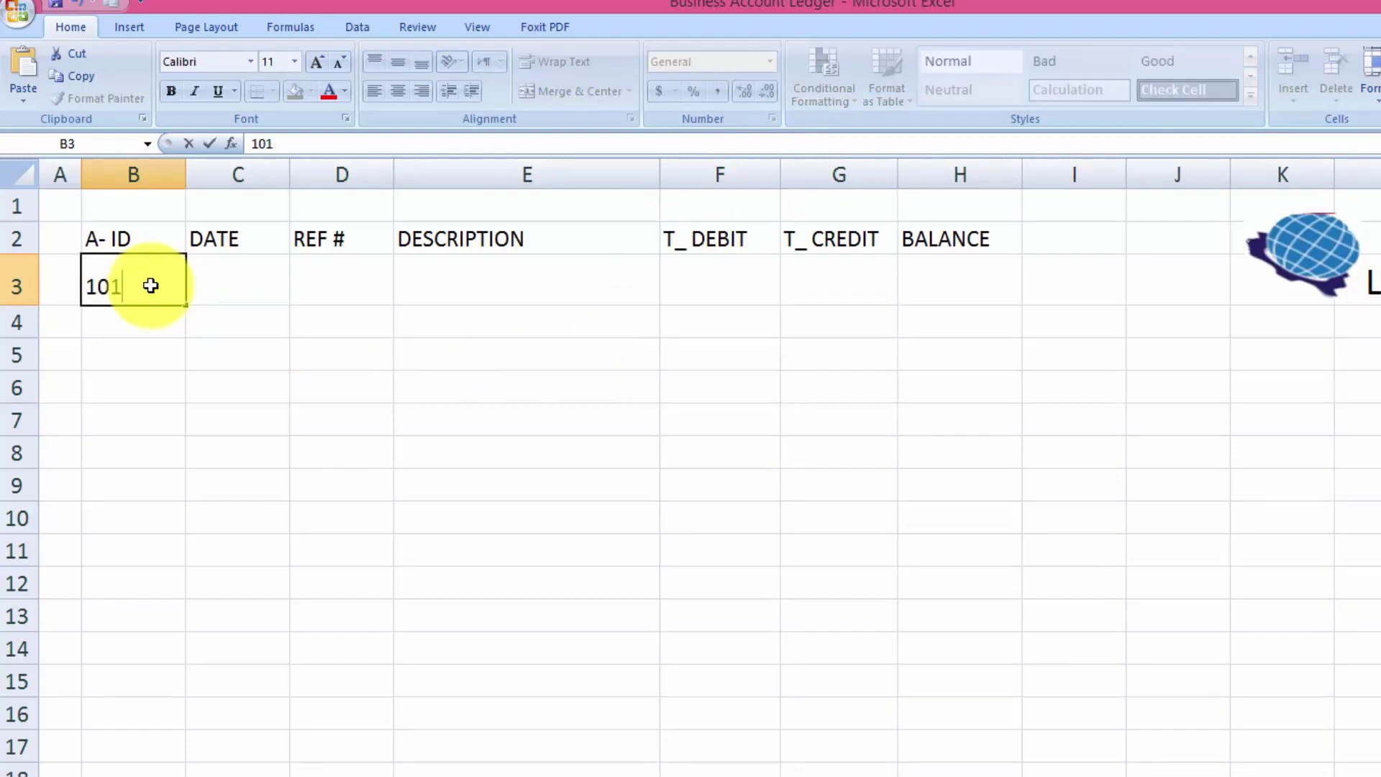
pyautogui.press('Return')
pyautogui.write('1')
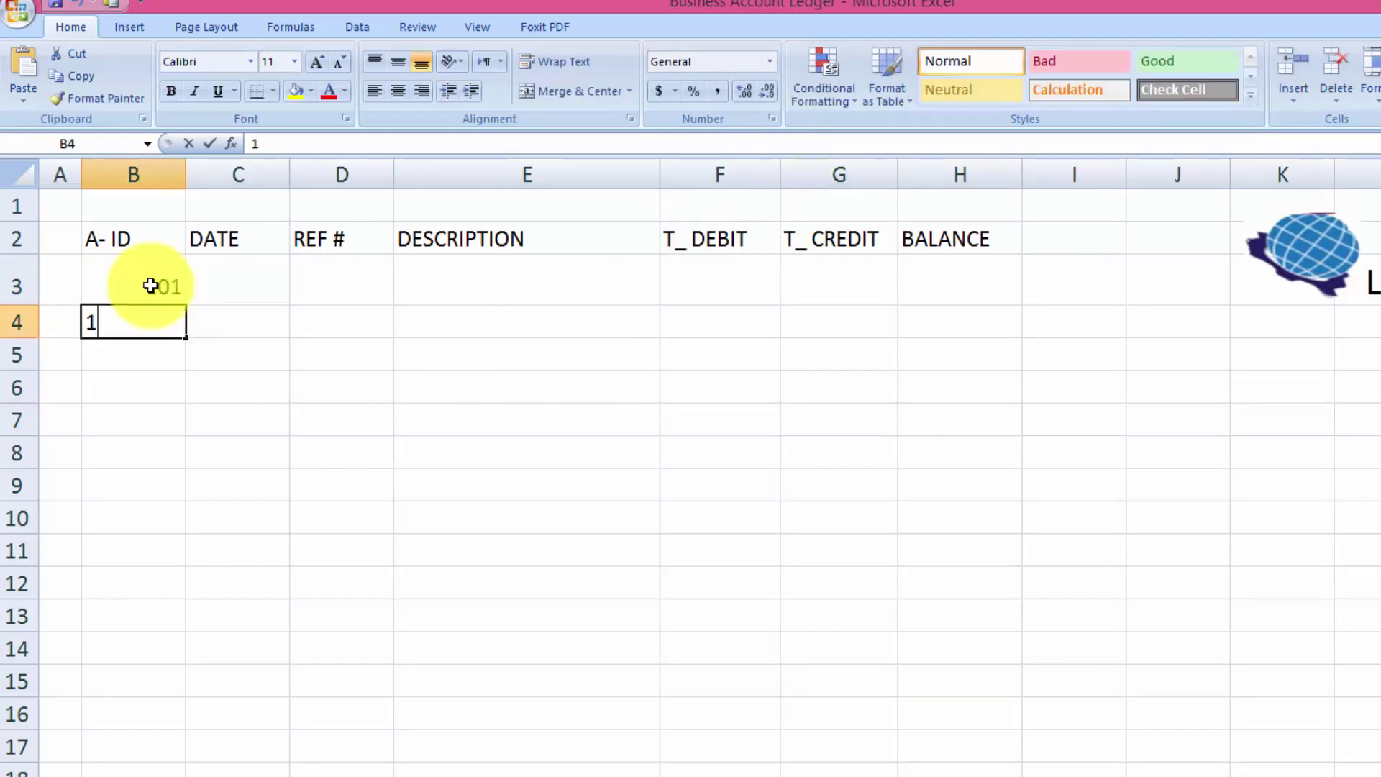
pyautogui.write('01')
pyautogui.press('BackSpace')
pyautogui.write('2')
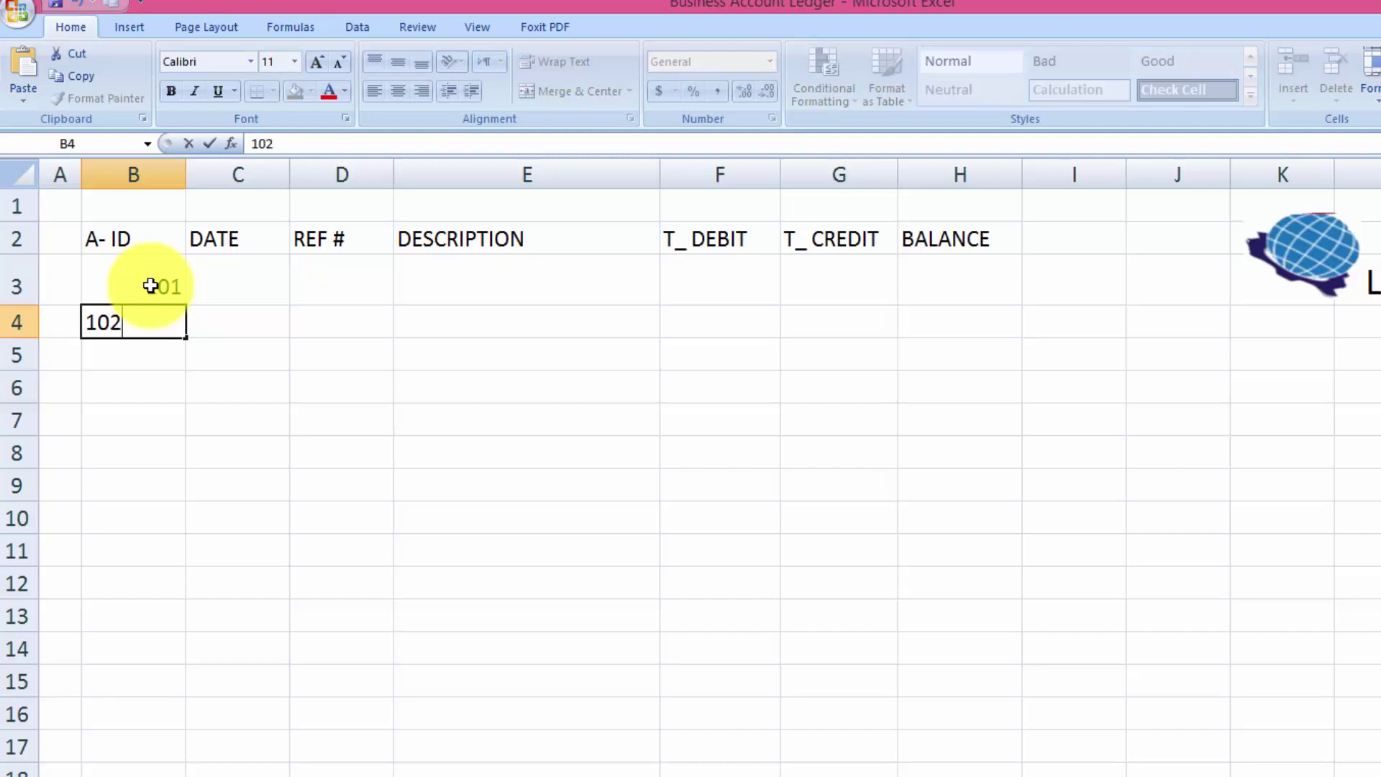
pyautogui.press('Return')
pyautogui.click(149, 284)
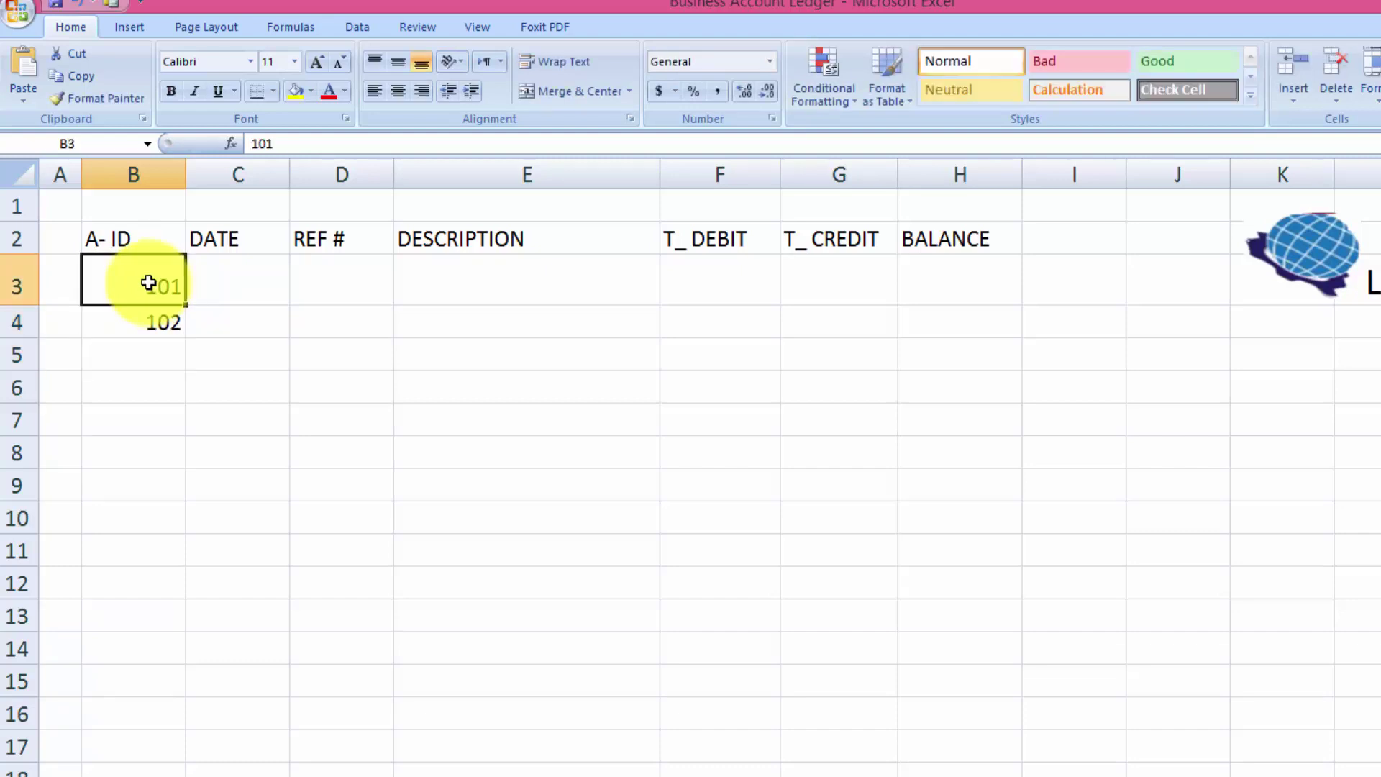
pyautogui.moveTo(149, 284)
pyautogui.mouseDown()
pyautogui.moveTo(174, 322)
pyautogui.moveTo(182, 529)
pyautogui.mouseUp()
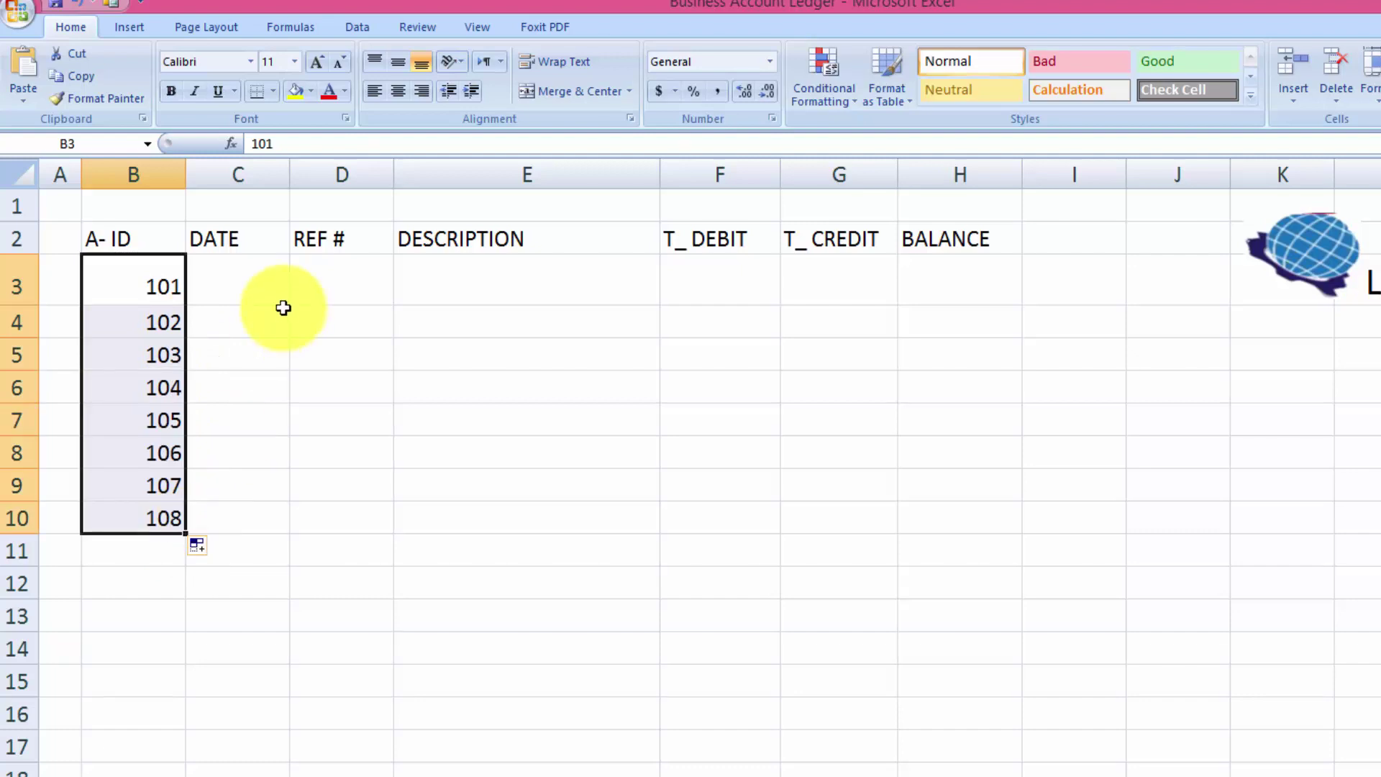
pyautogui.click(258, 288)
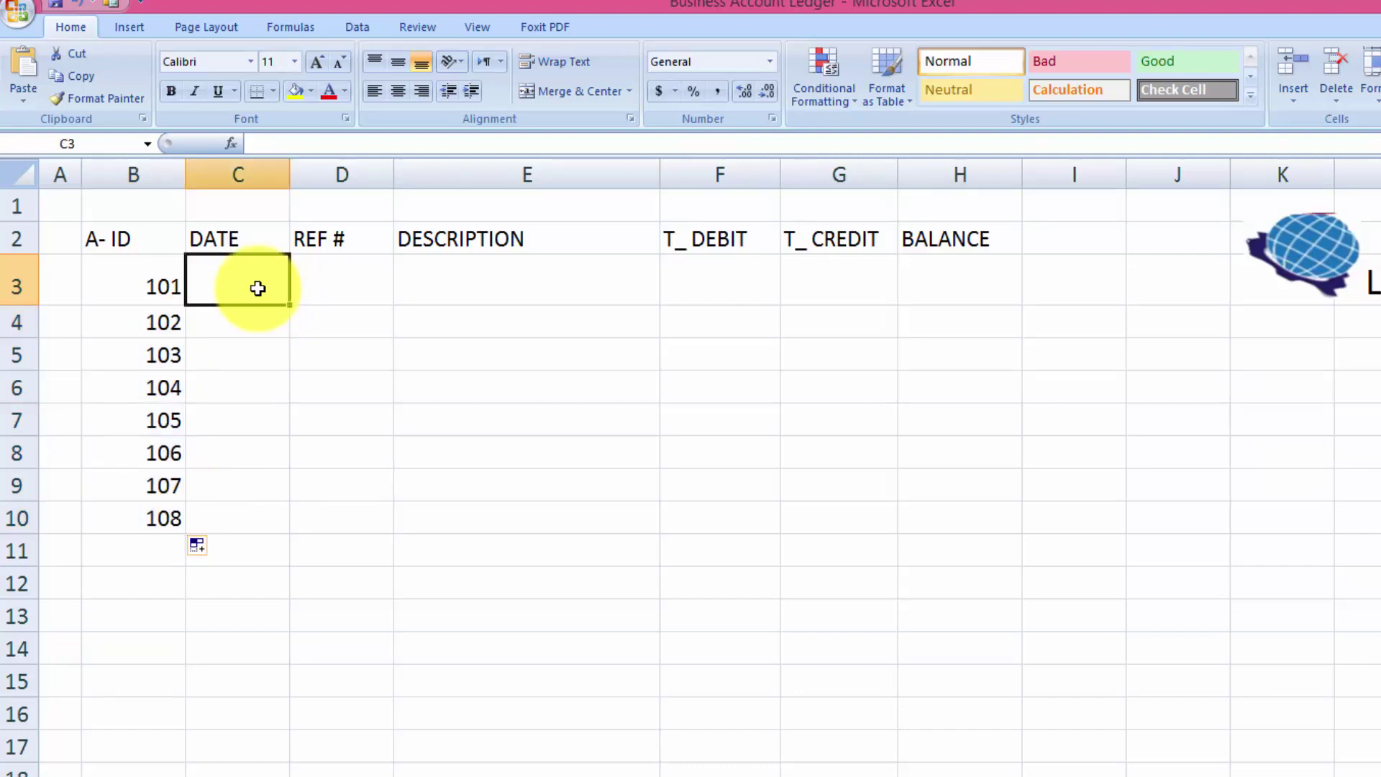
# Widen the DATE column and enter 2-5-2020, Revenue and a 12000 debit in row 3.
pyautogui.moveTo(290, 172); pyautogui.dragTo(329, 173)
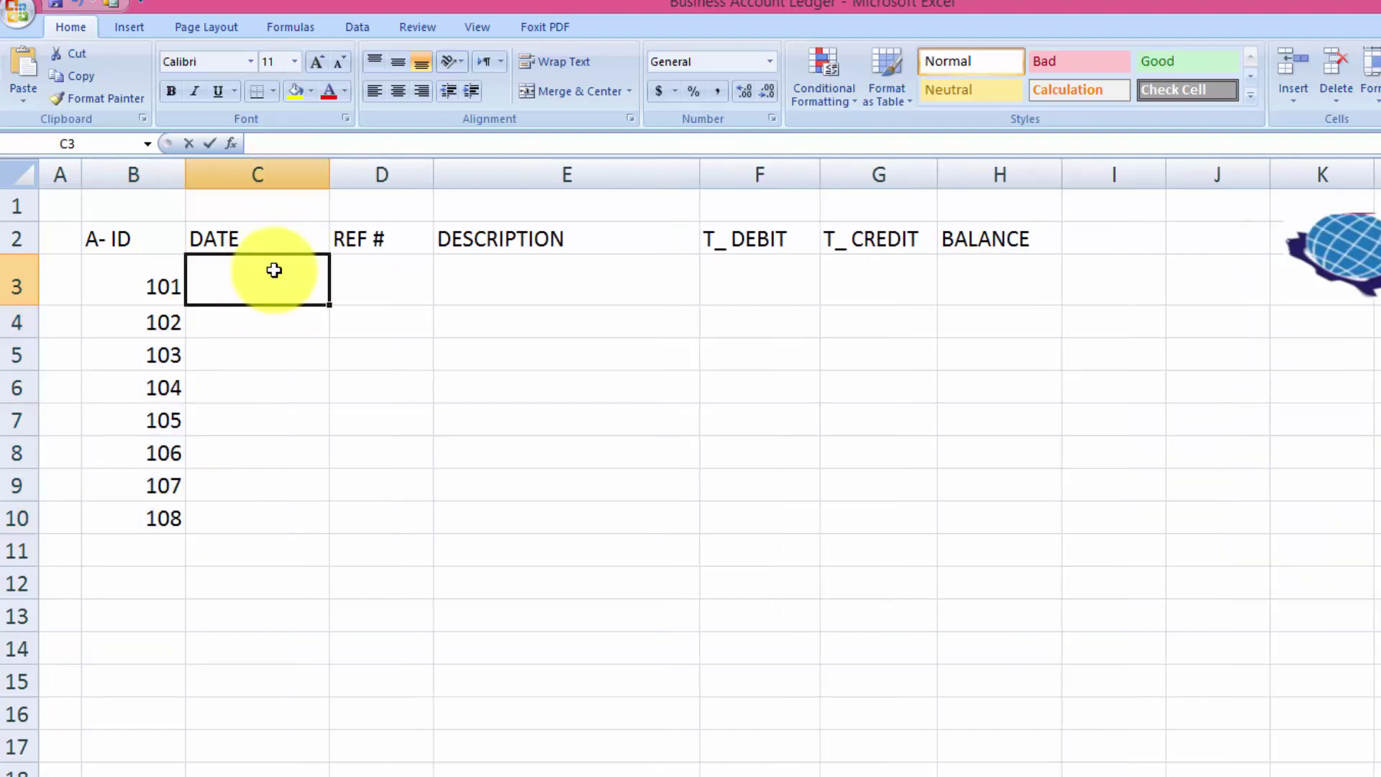
pyautogui.write('2-5')
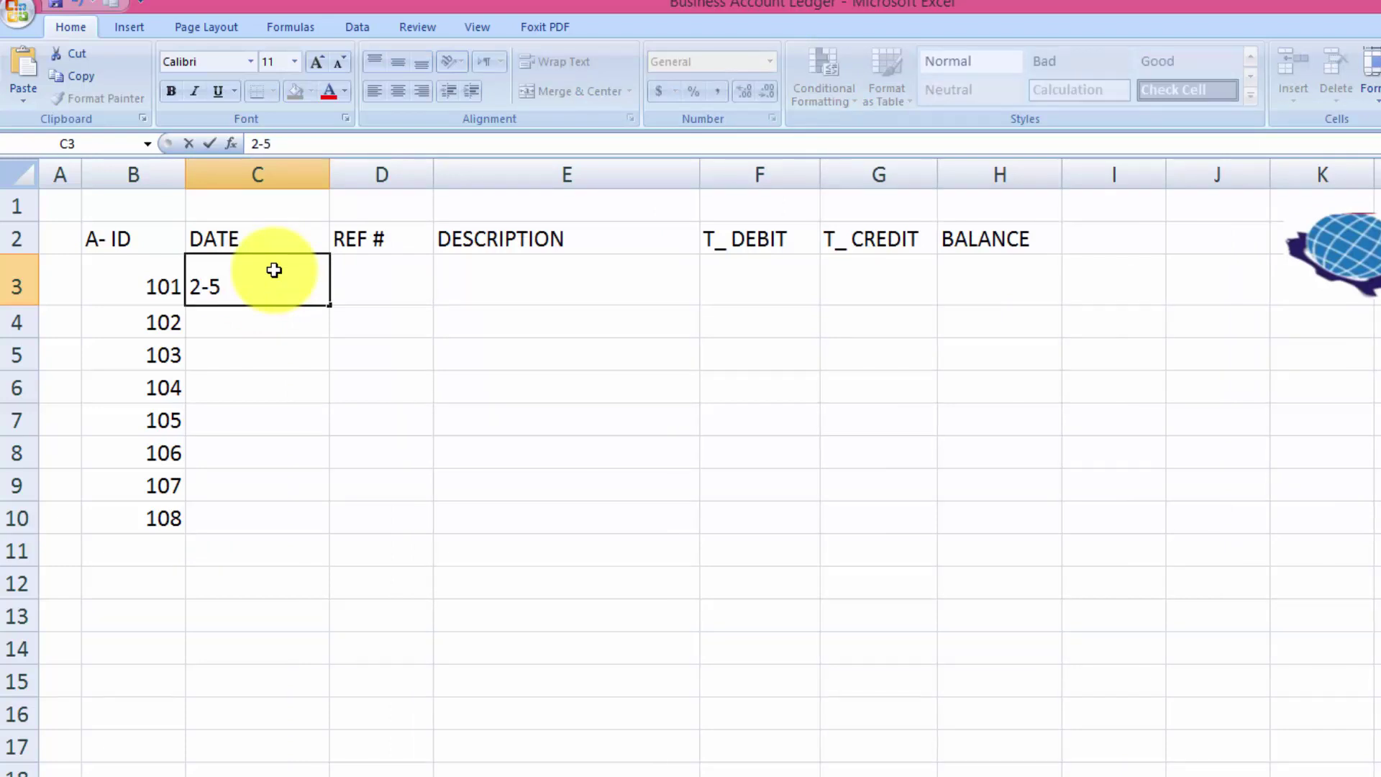
pyautogui.write('-2020')
pyautogui.press('Tab')
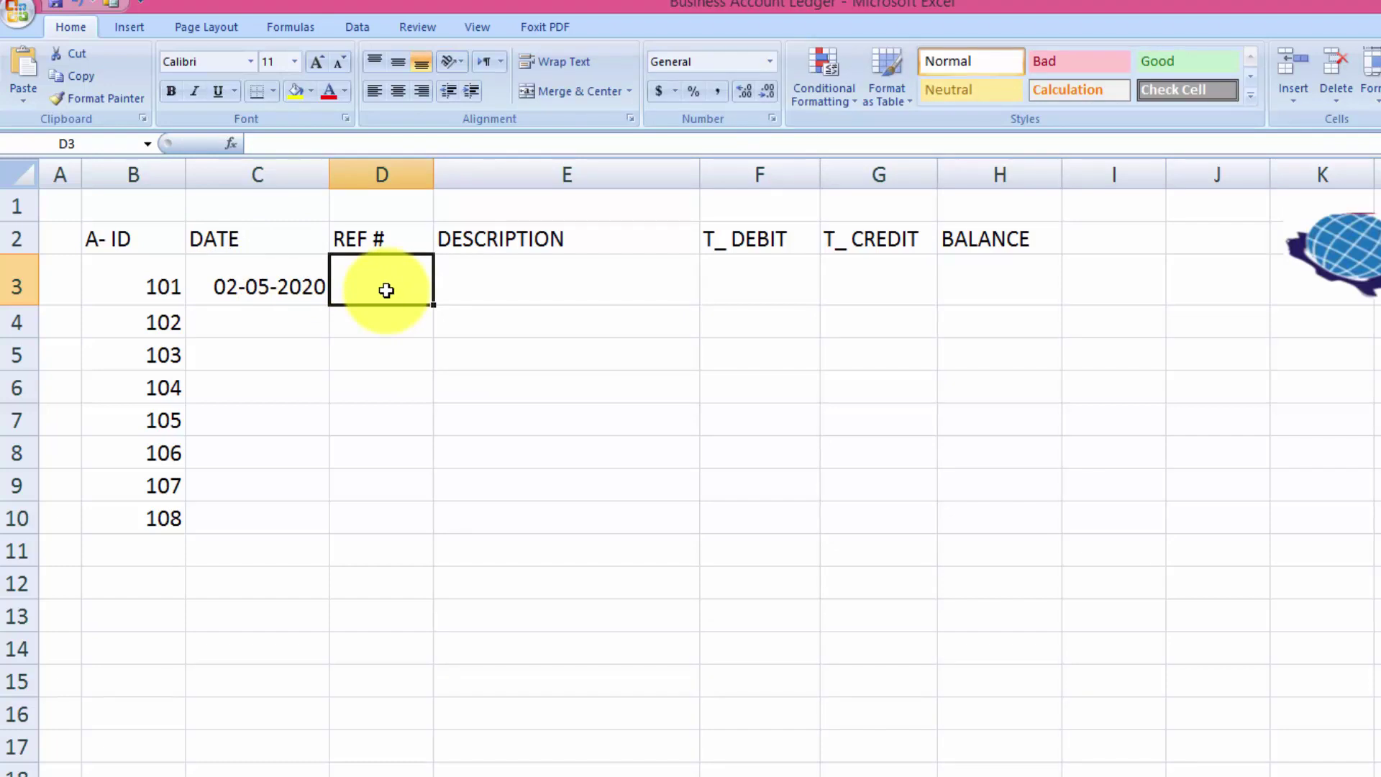
pyautogui.click(523, 270)
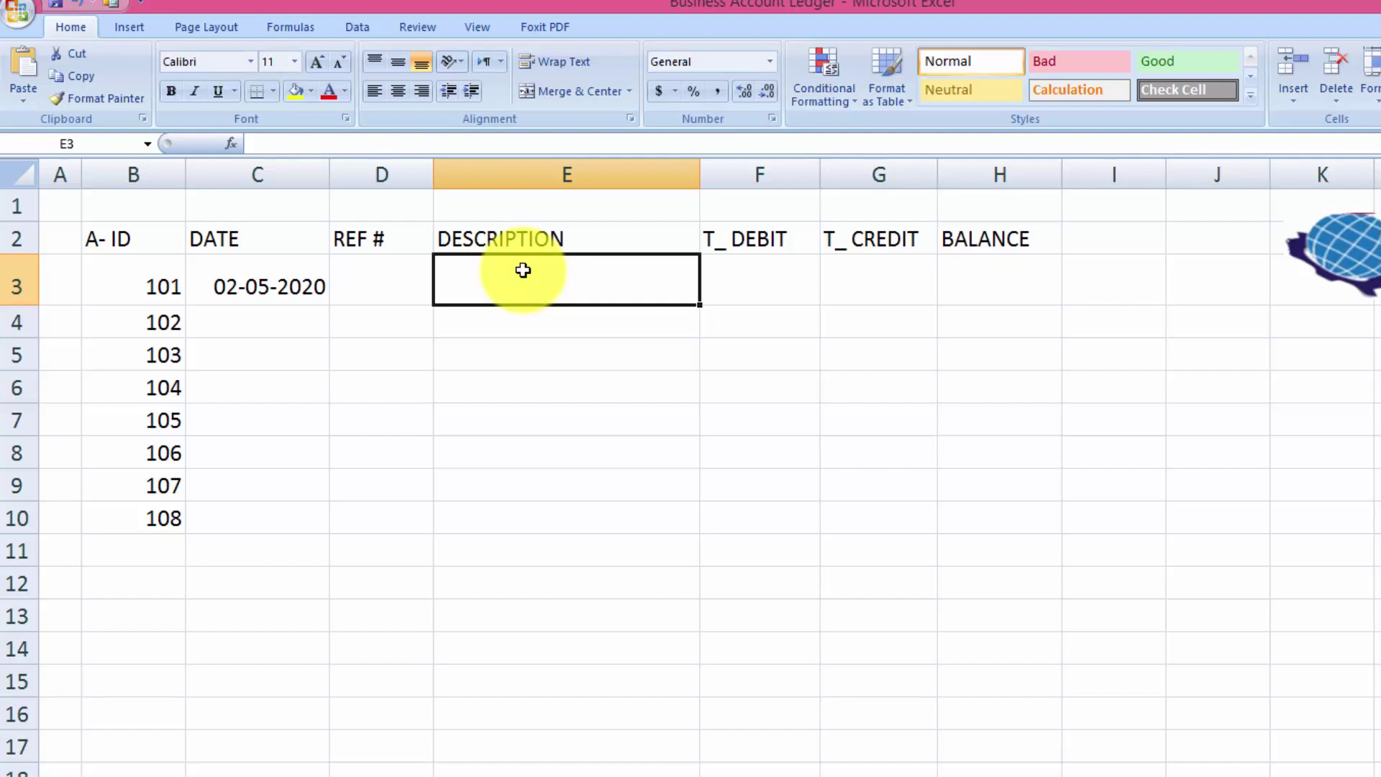
pyautogui.write('Re')
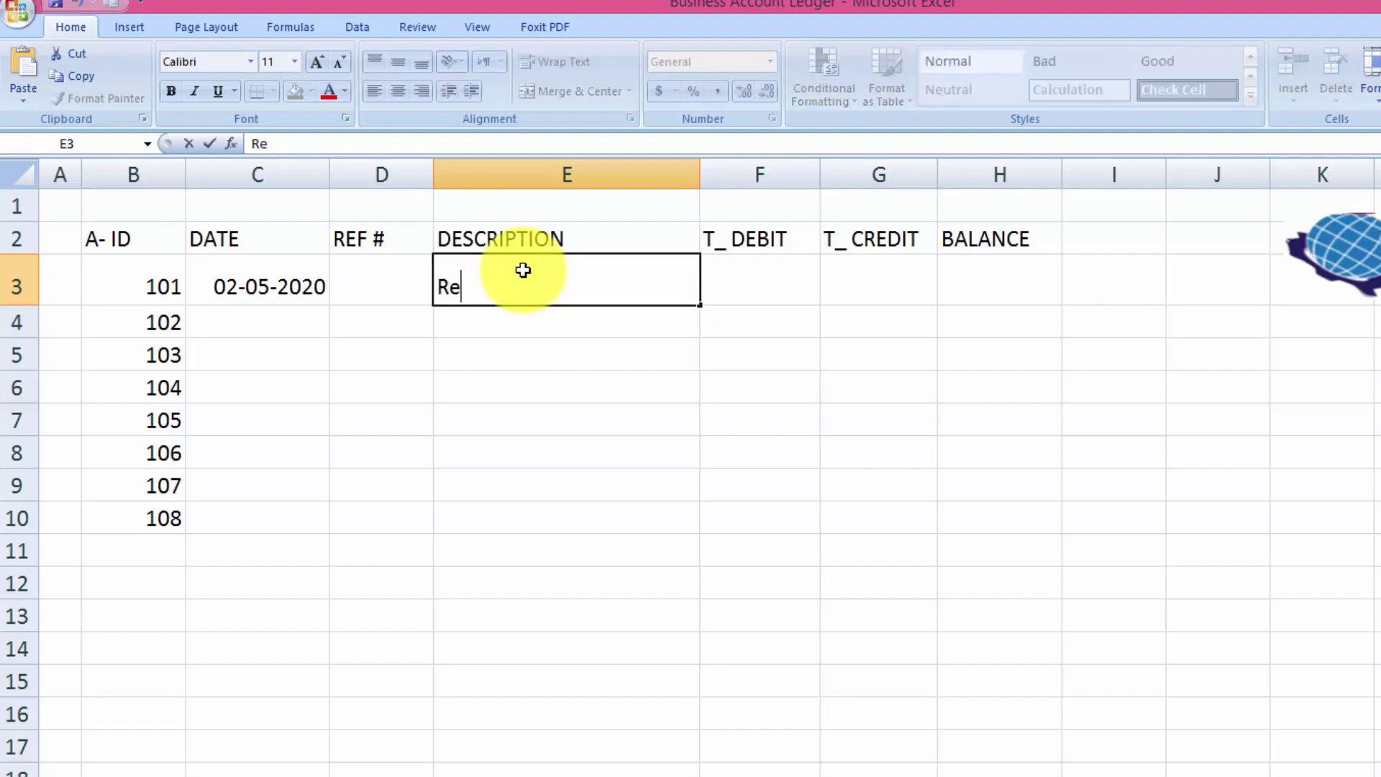
pyautogui.write('venue')
pyautogui.press('Tab')
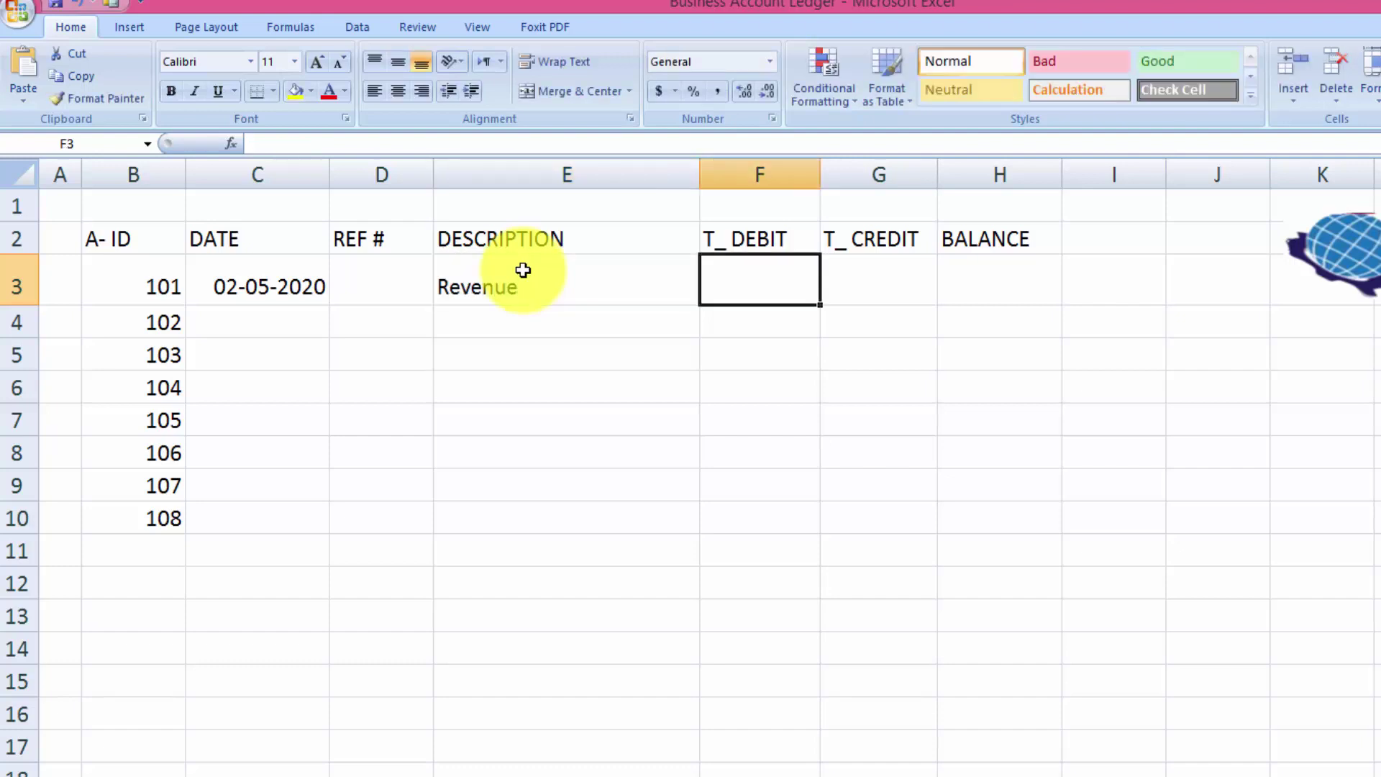
pyautogui.write('1')
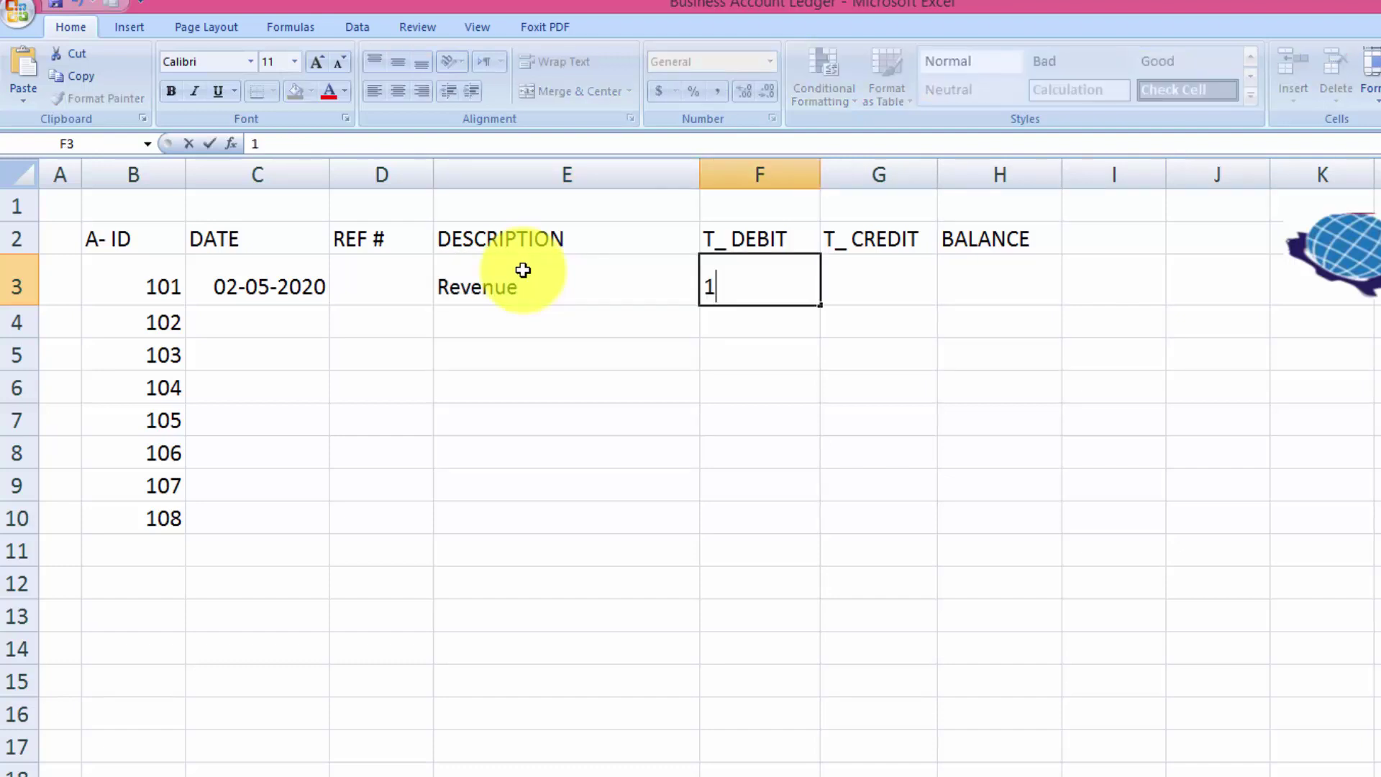
pyautogui.write('2000')
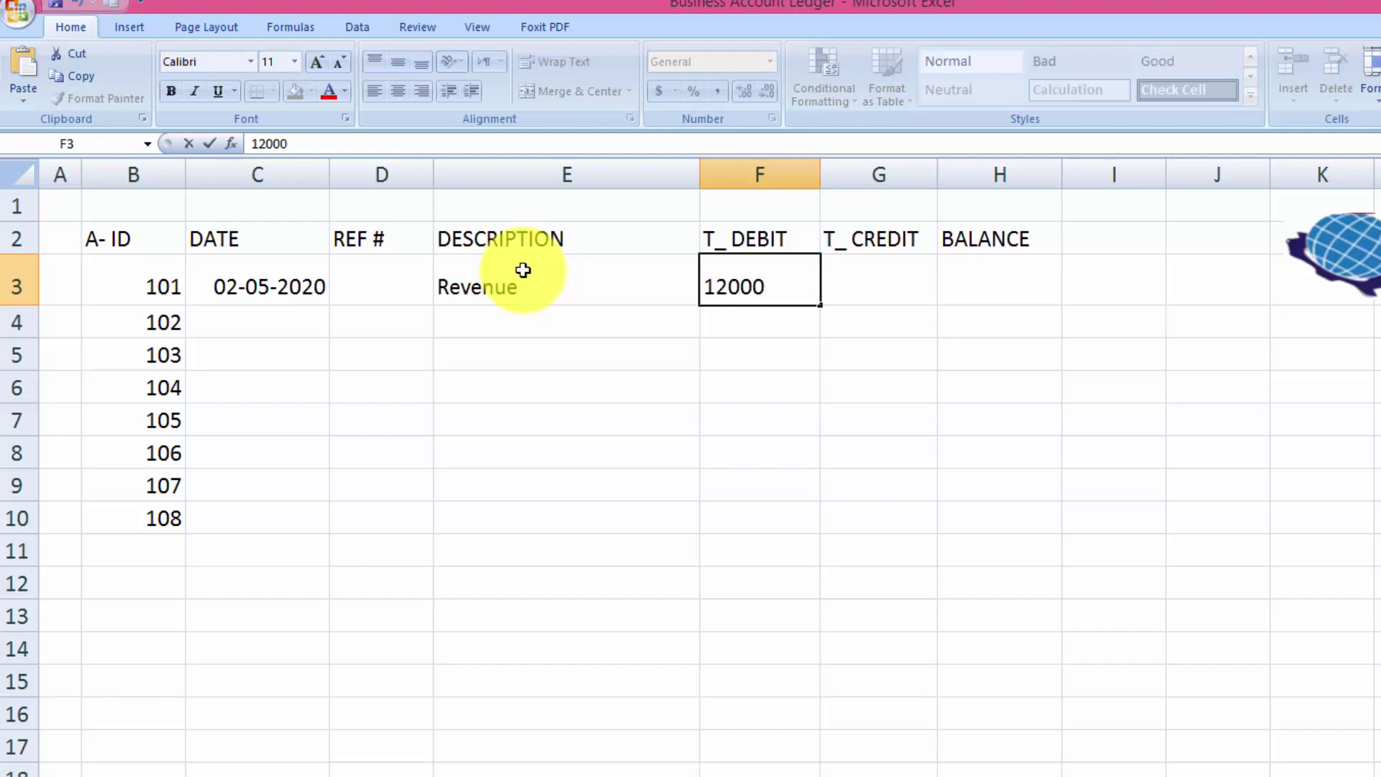
pyautogui.press('Tab')
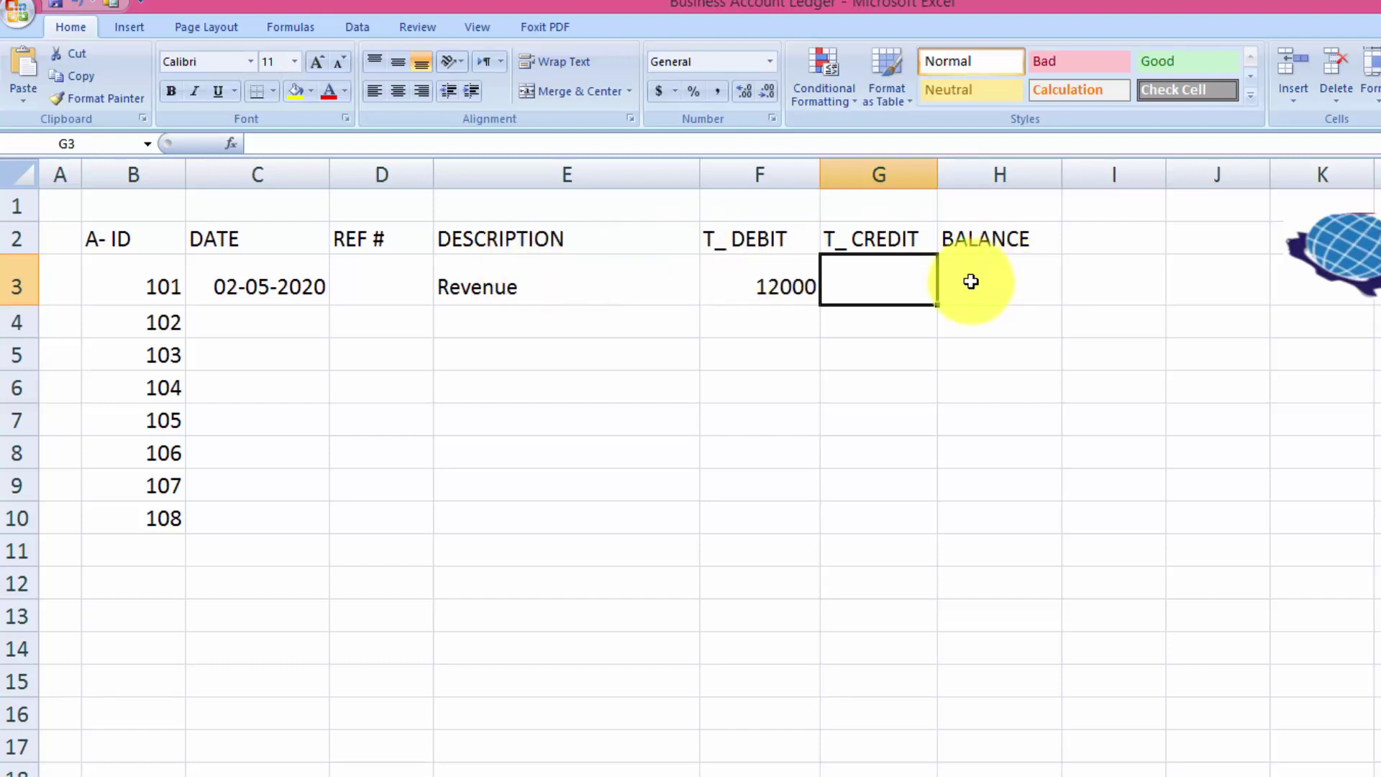
# Set the H3 balance to the formula =F3.
pyautogui.click(1002, 292)
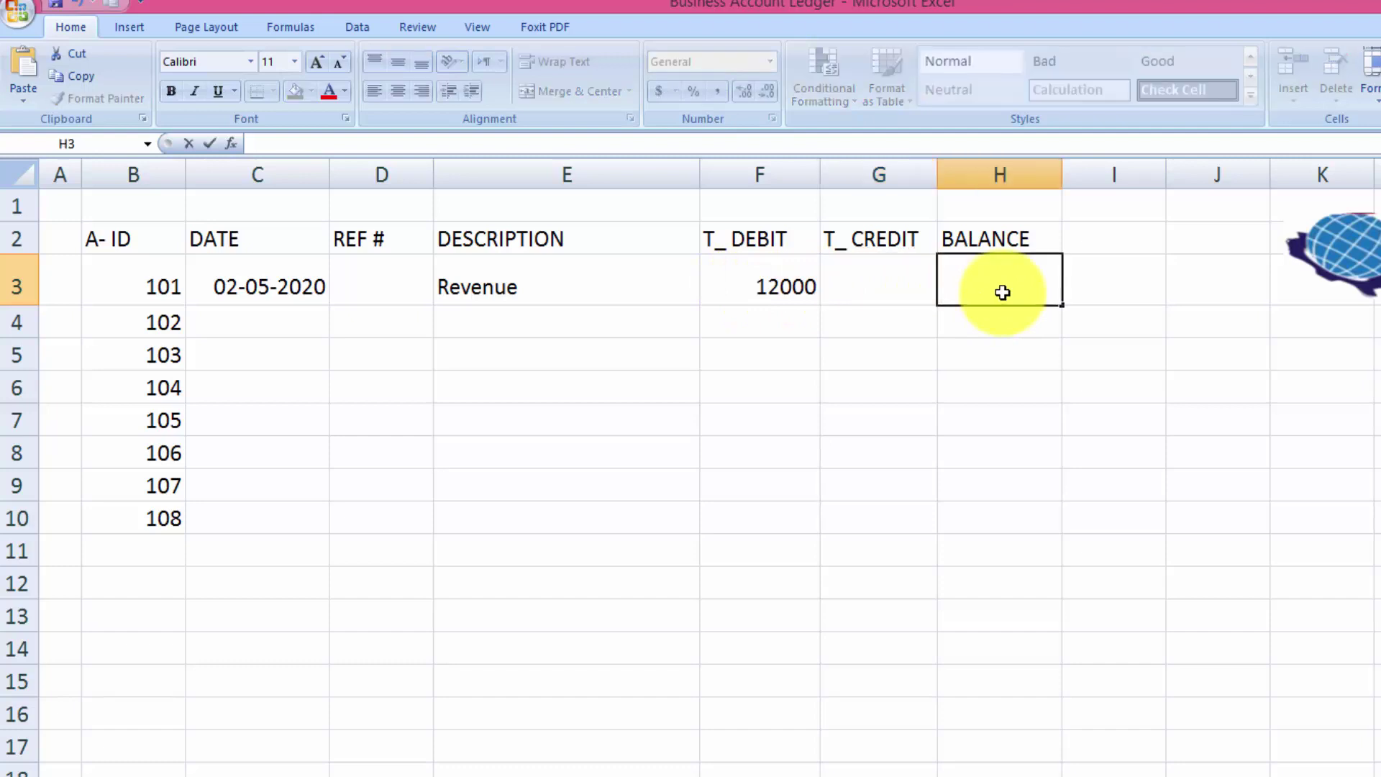
pyautogui.click(966, 378)
pyautogui.click(968, 295)
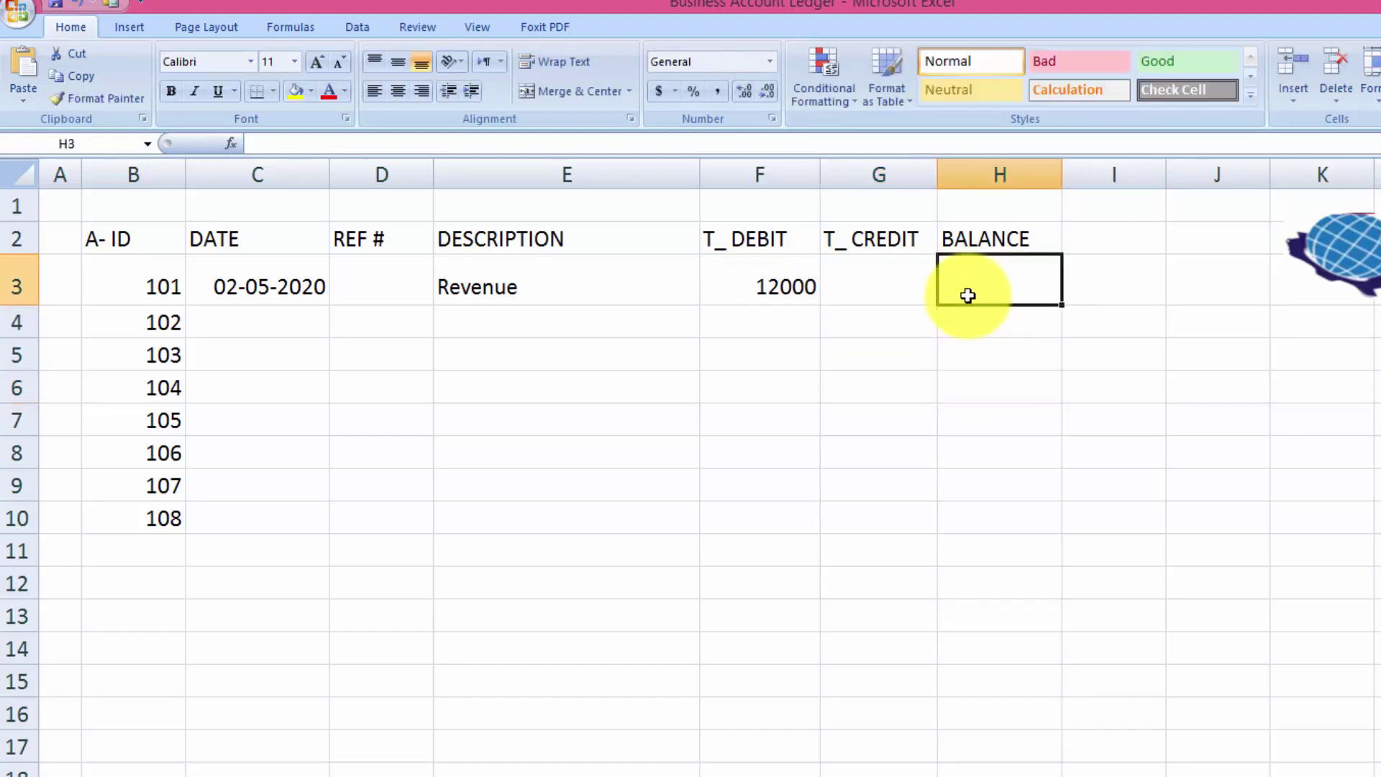
pyautogui.write('=')
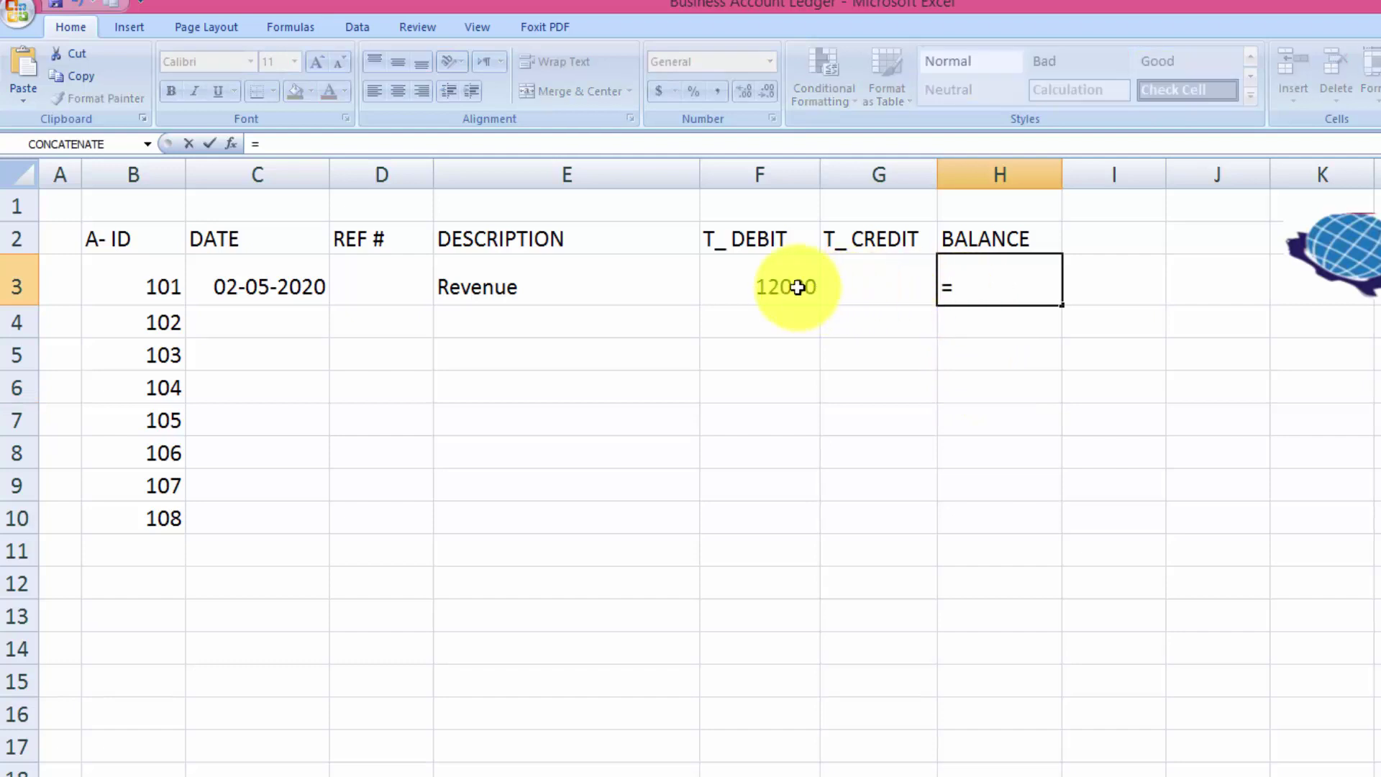
pyautogui.click(798, 287)
pyautogui.press('Return')
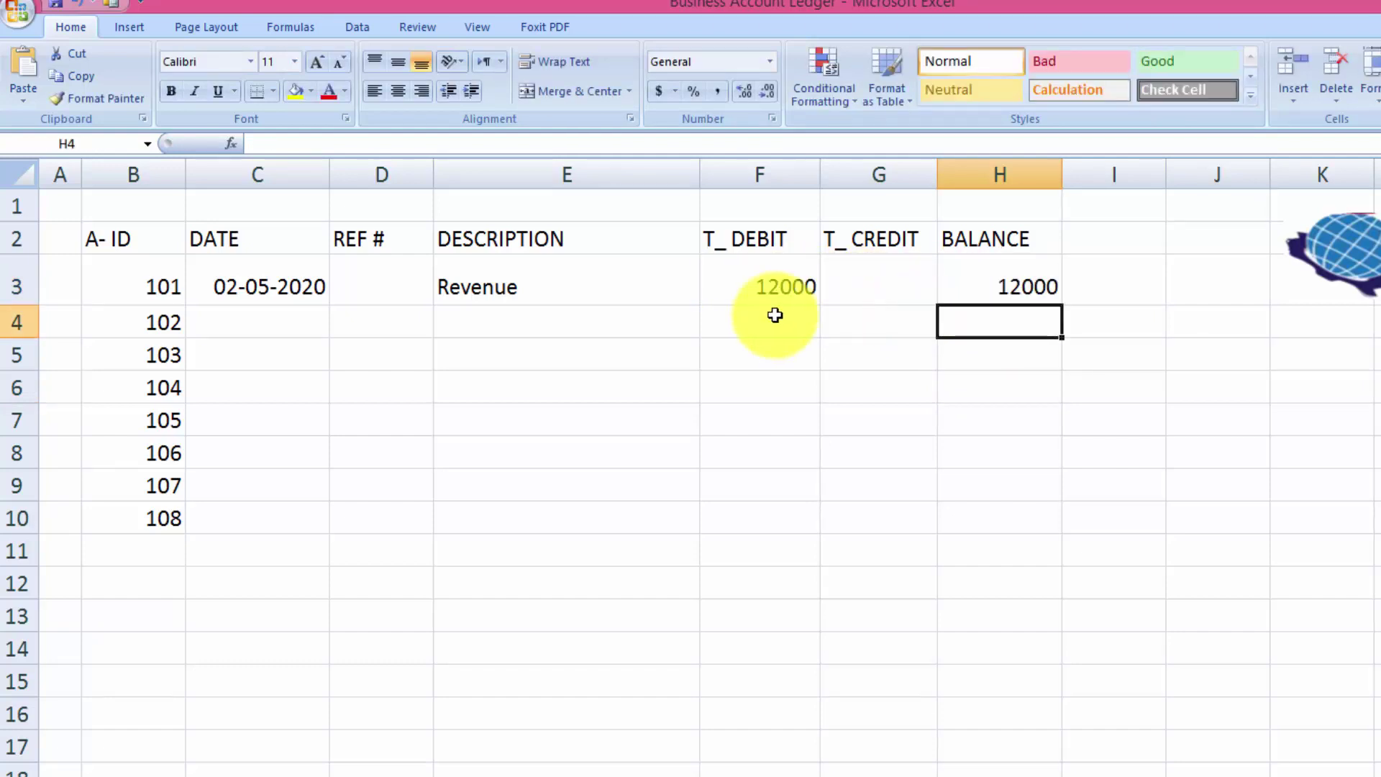
# Fill the date 03-05-2020 into C4 and enter Expense with a 6000 credit in row 4.
pyautogui.click(297, 323)
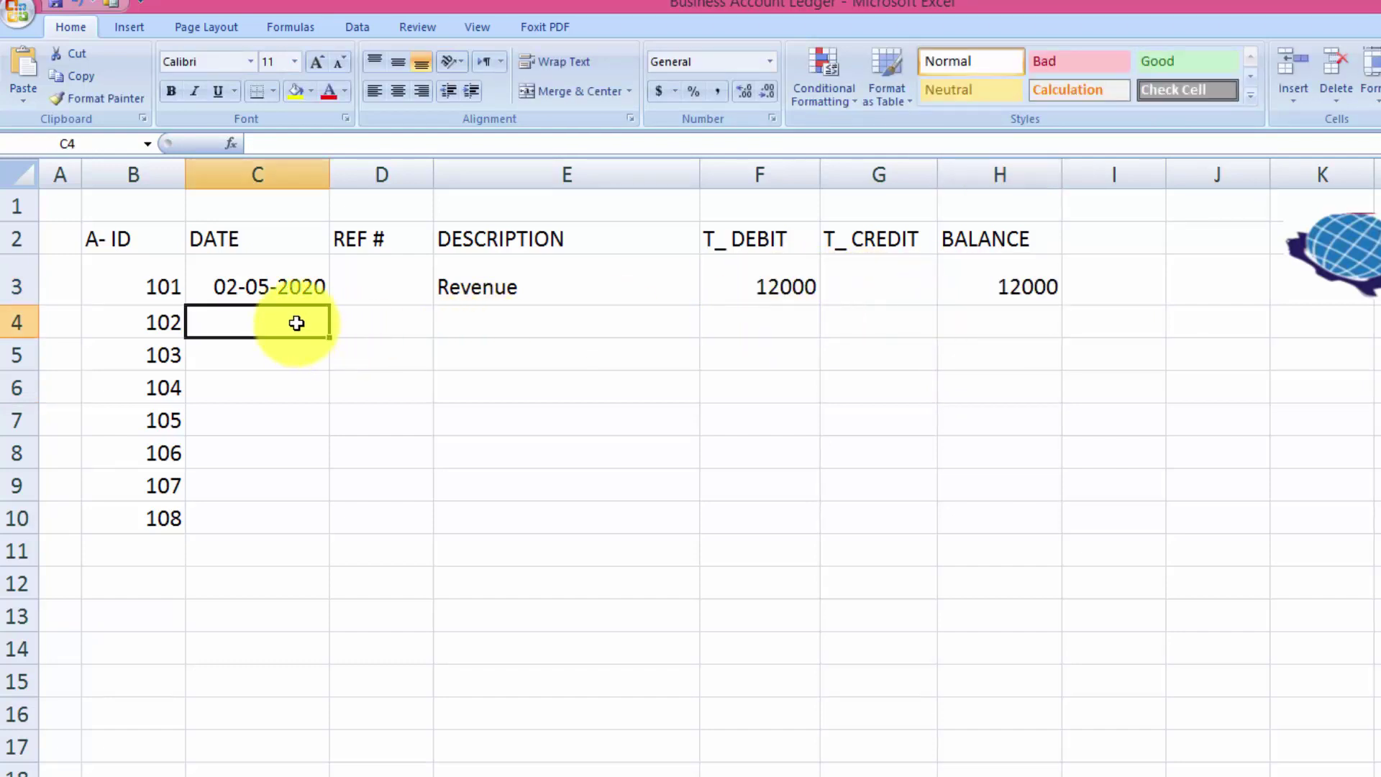
pyautogui.click(293, 286)
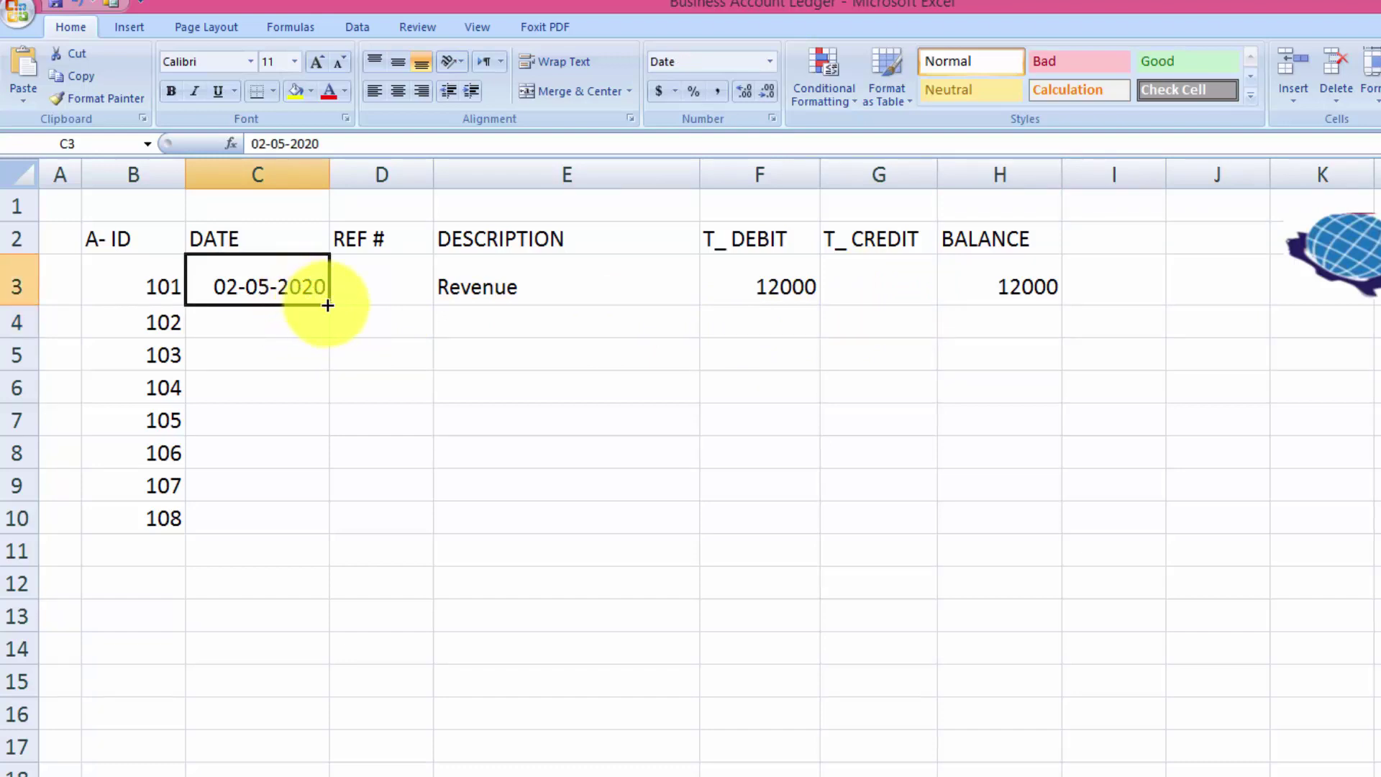
pyautogui.moveTo(328, 305); pyautogui.dragTo(331, 336)
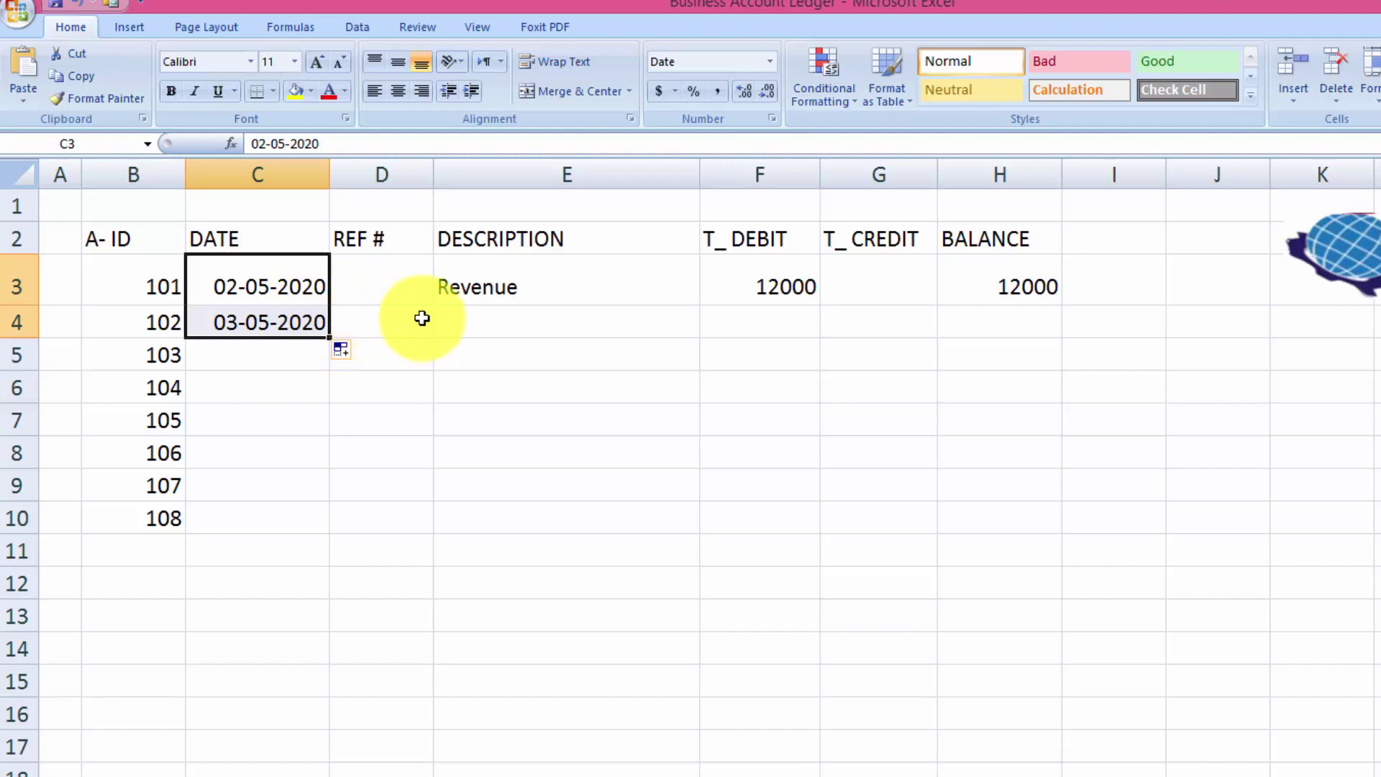
pyautogui.click(461, 321)
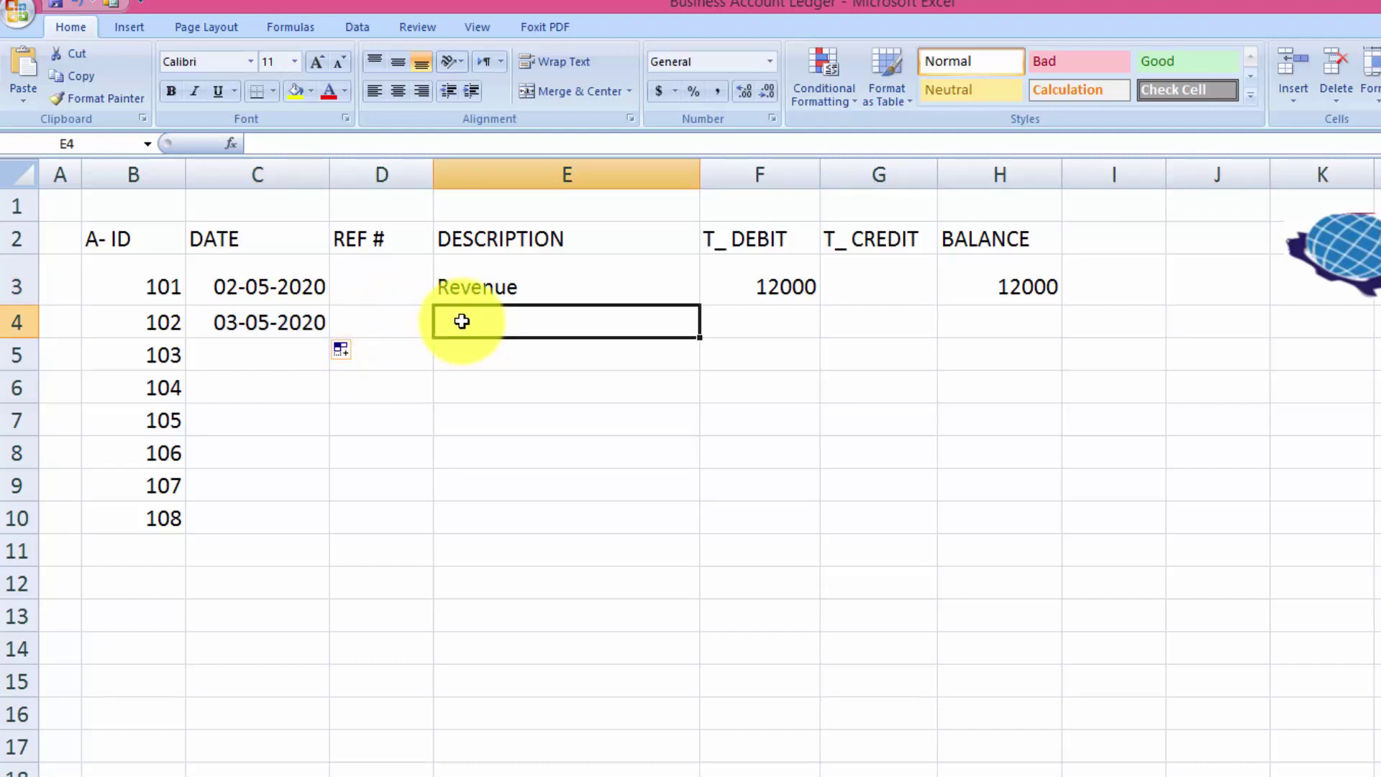
pyautogui.write('Expense')
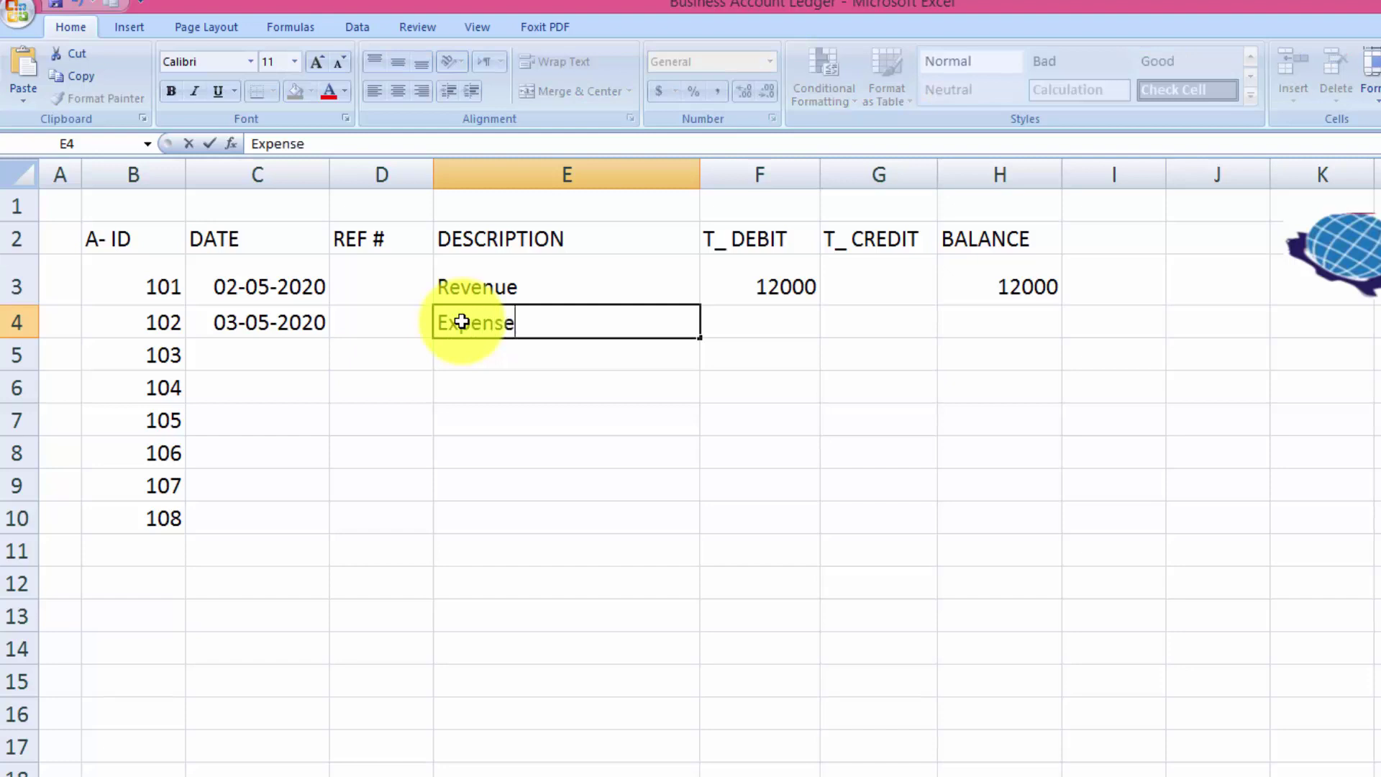
pyautogui.press('Tab')
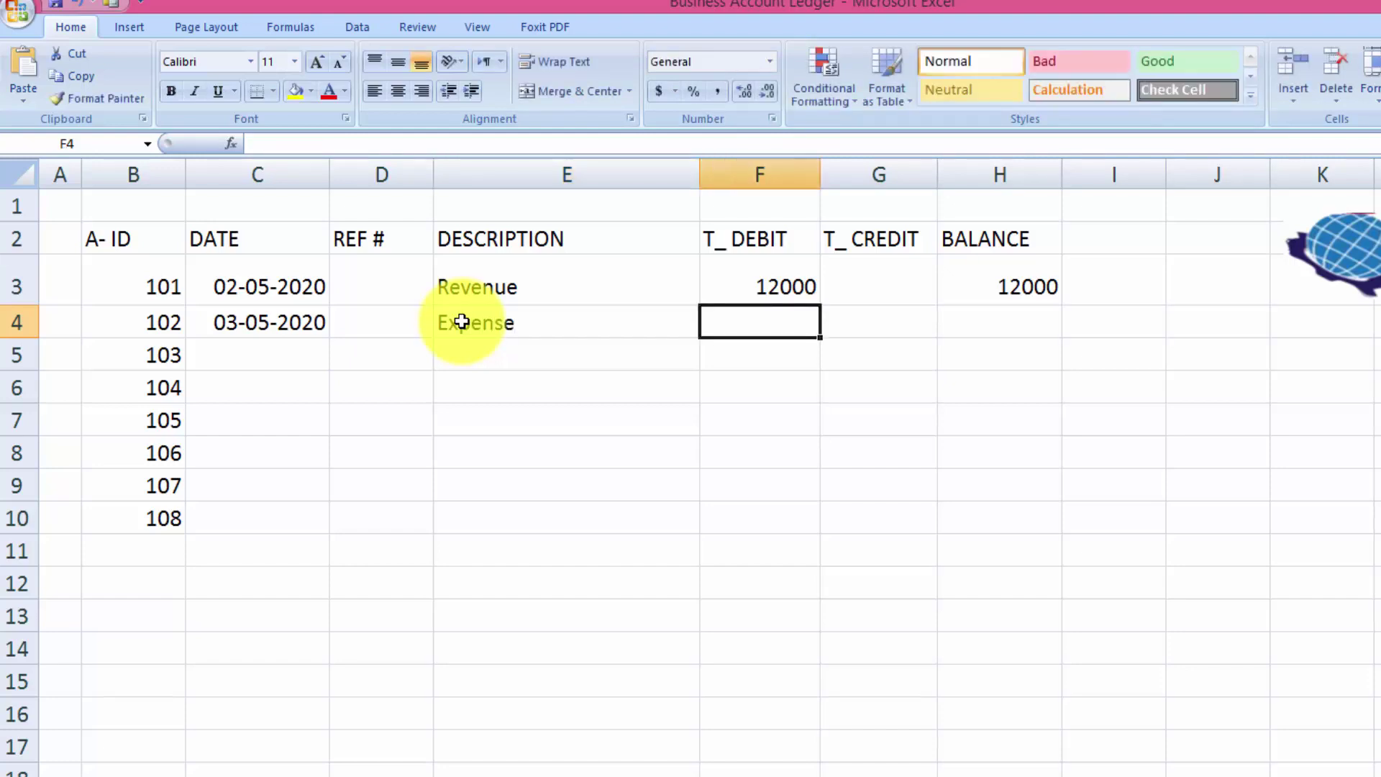
pyautogui.press('Tab')
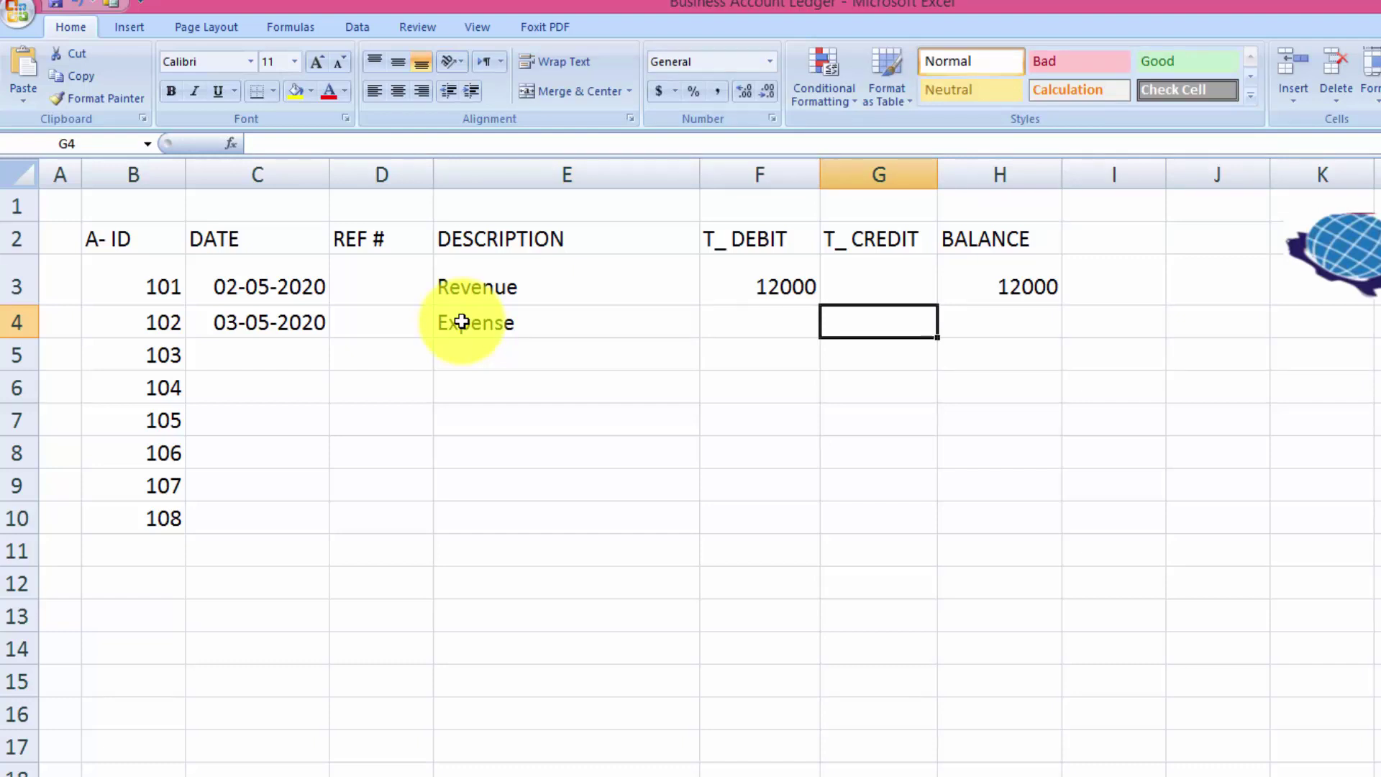
pyautogui.write('6000')
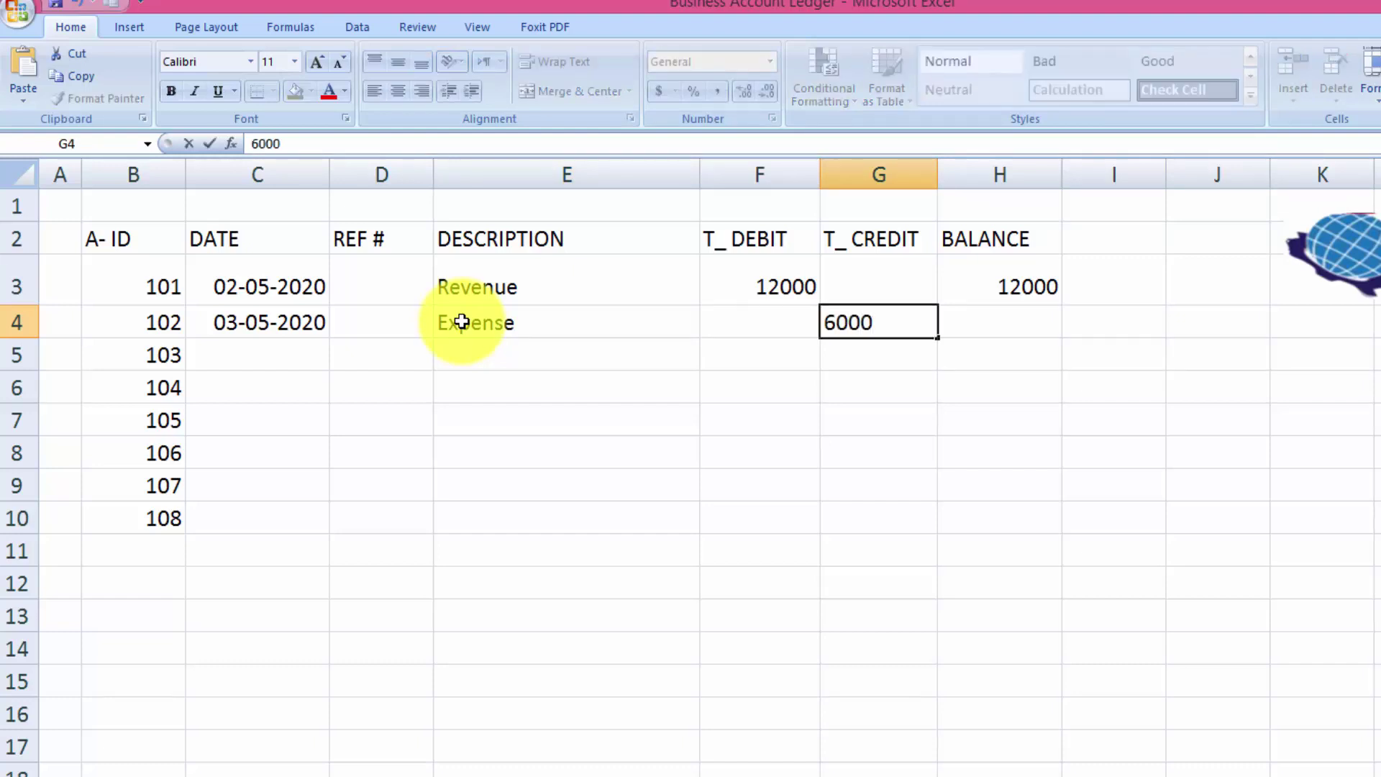
pyautogui.press('Tab')
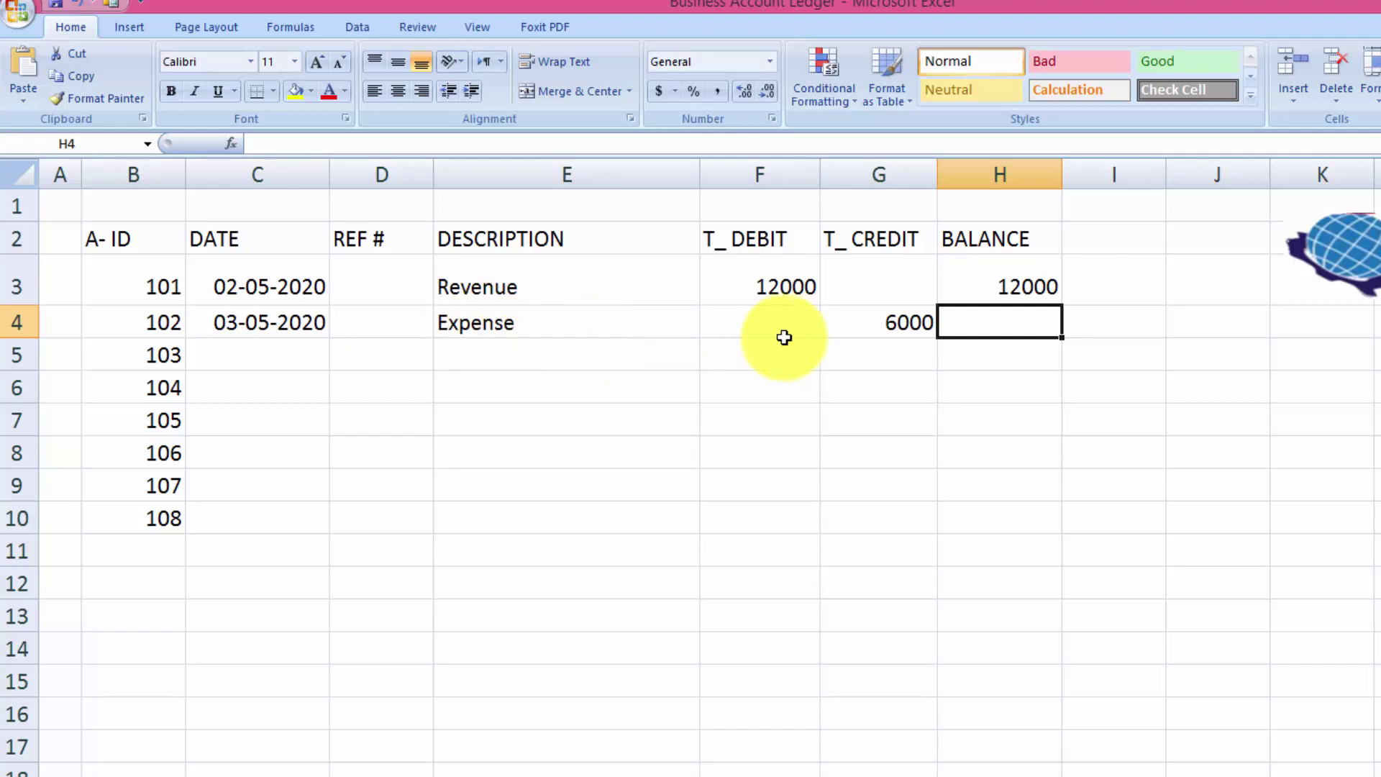
# Enter =H3+F4-G4 as the H4 running balance and review the formula.
pyautogui.write('=')
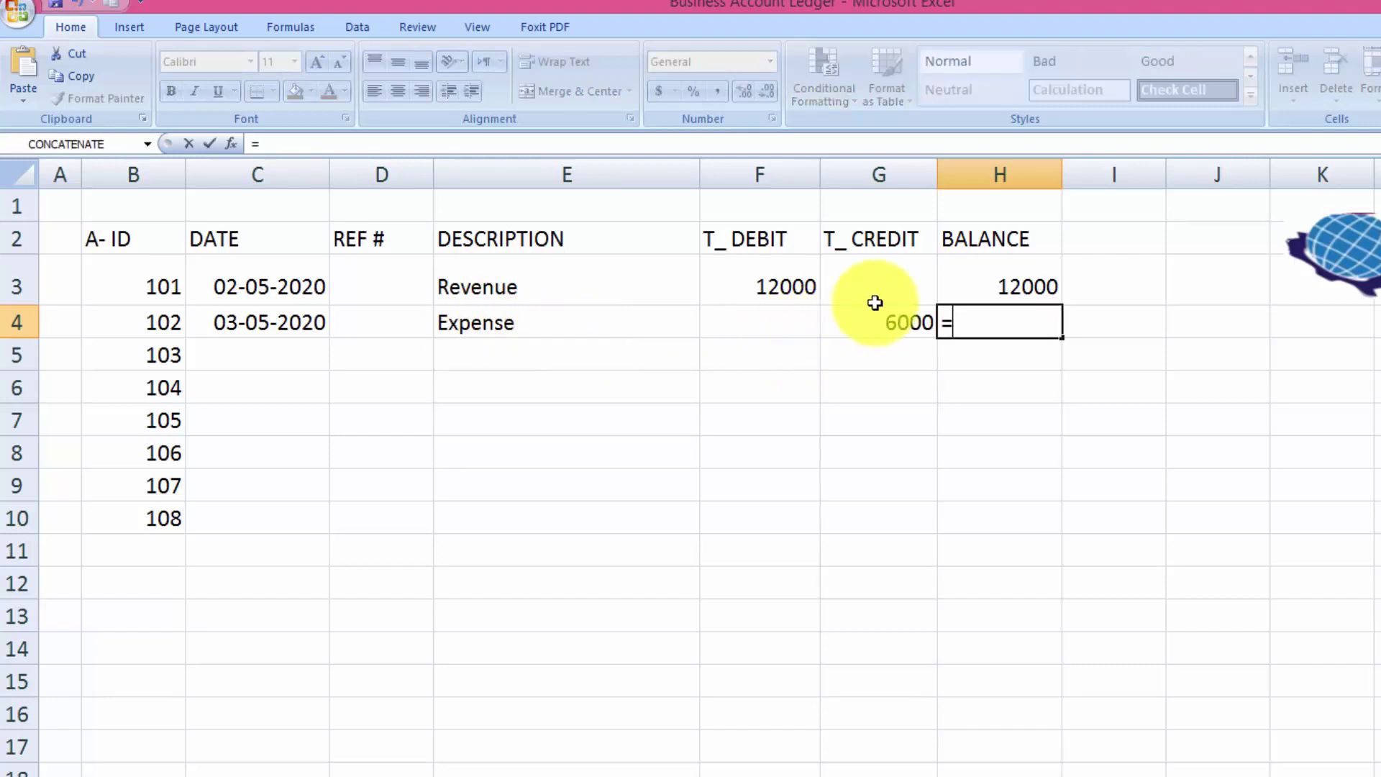
pyautogui.click(961, 285)
pyautogui.write('+')
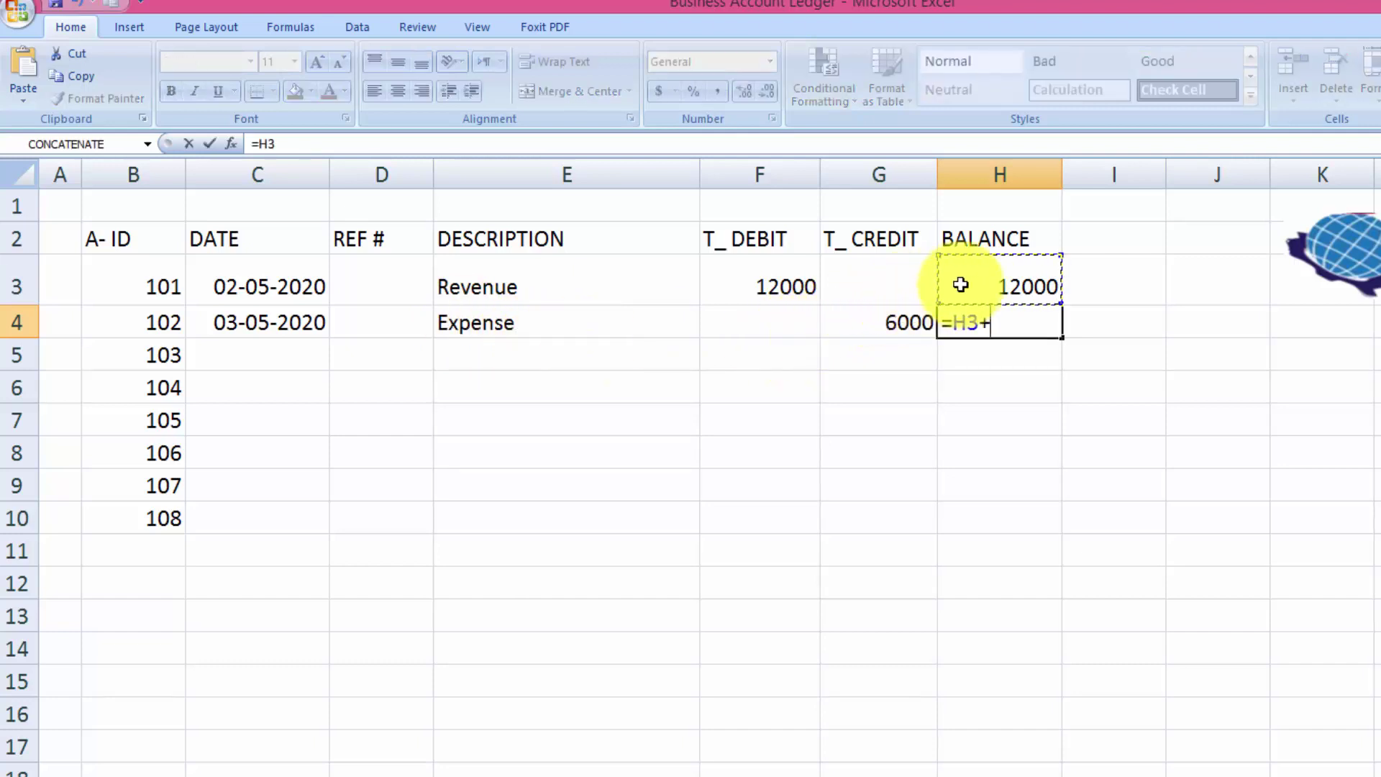
pyautogui.click(782, 321)
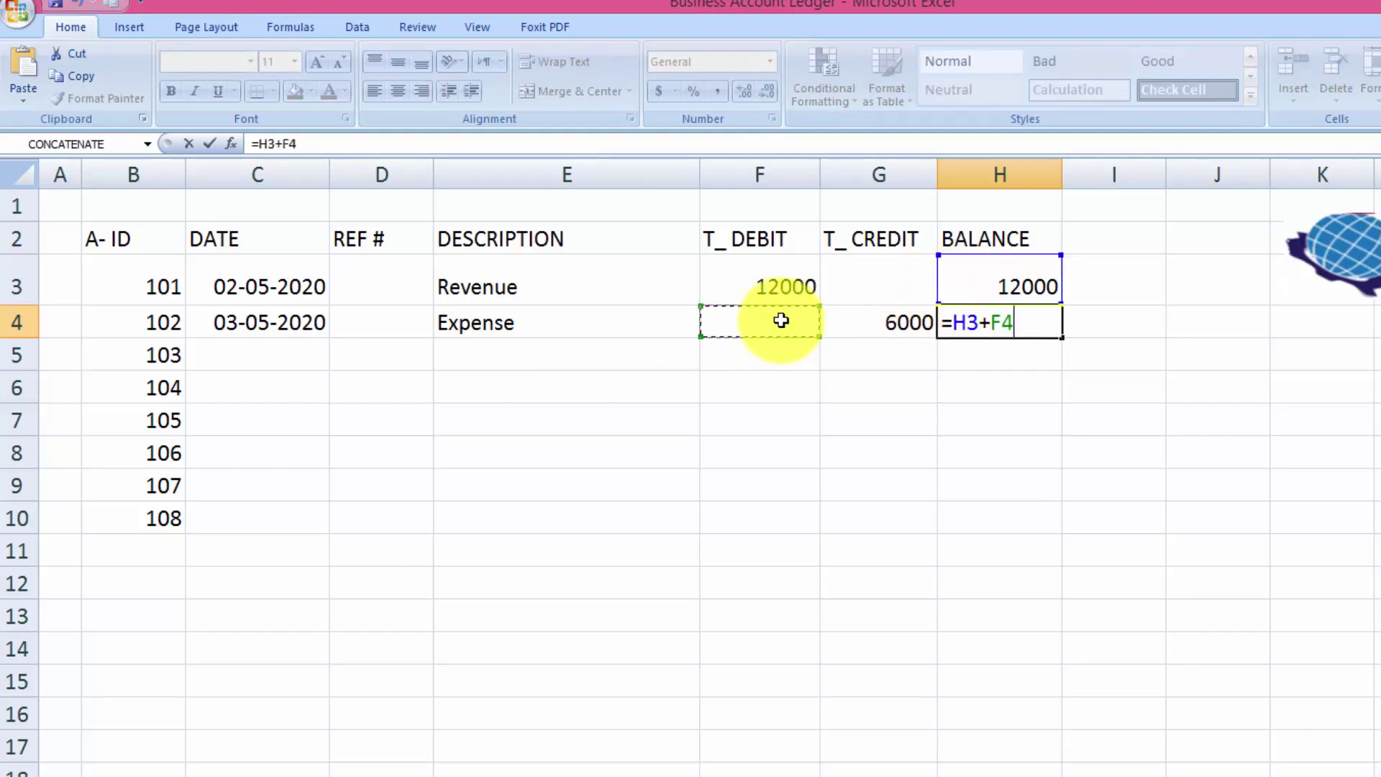
pyautogui.write('-')
pyautogui.click(841, 319)
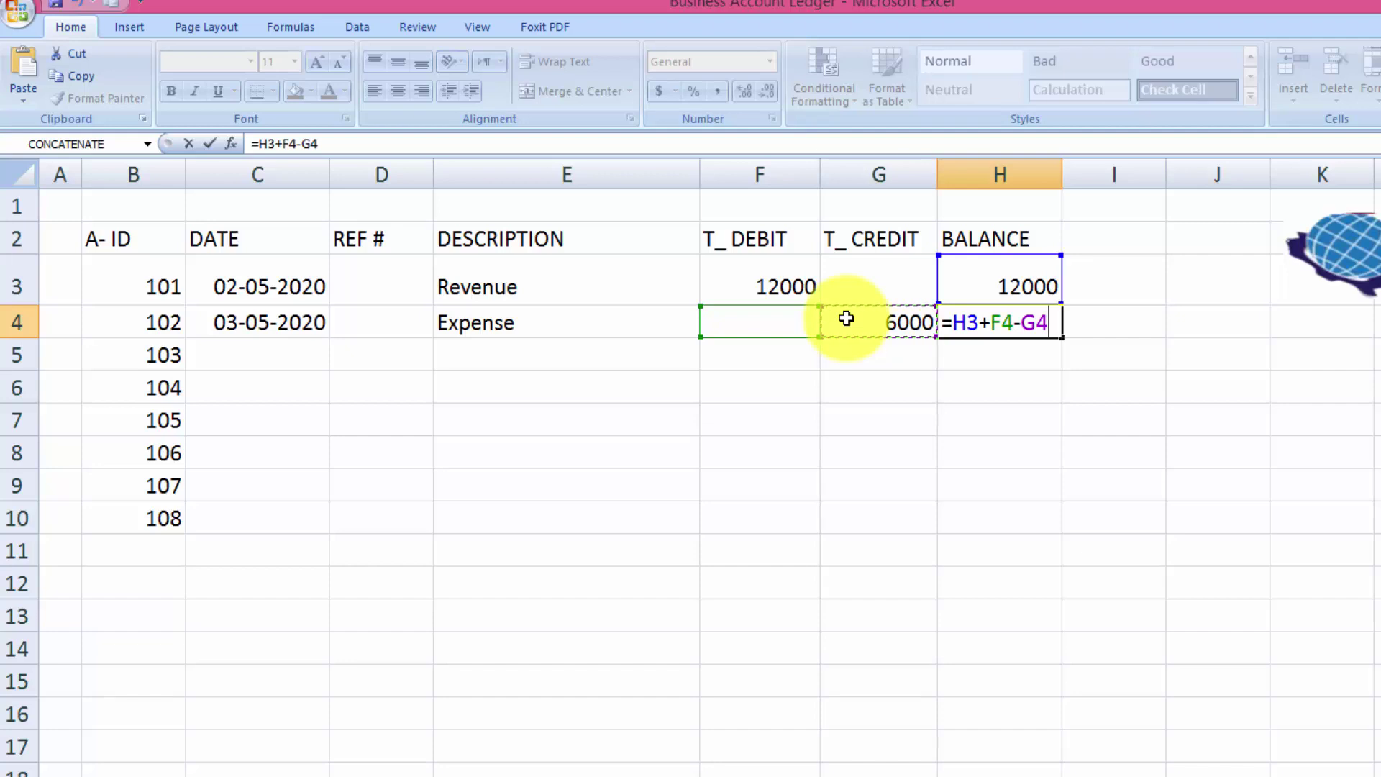
pyautogui.press('Return')
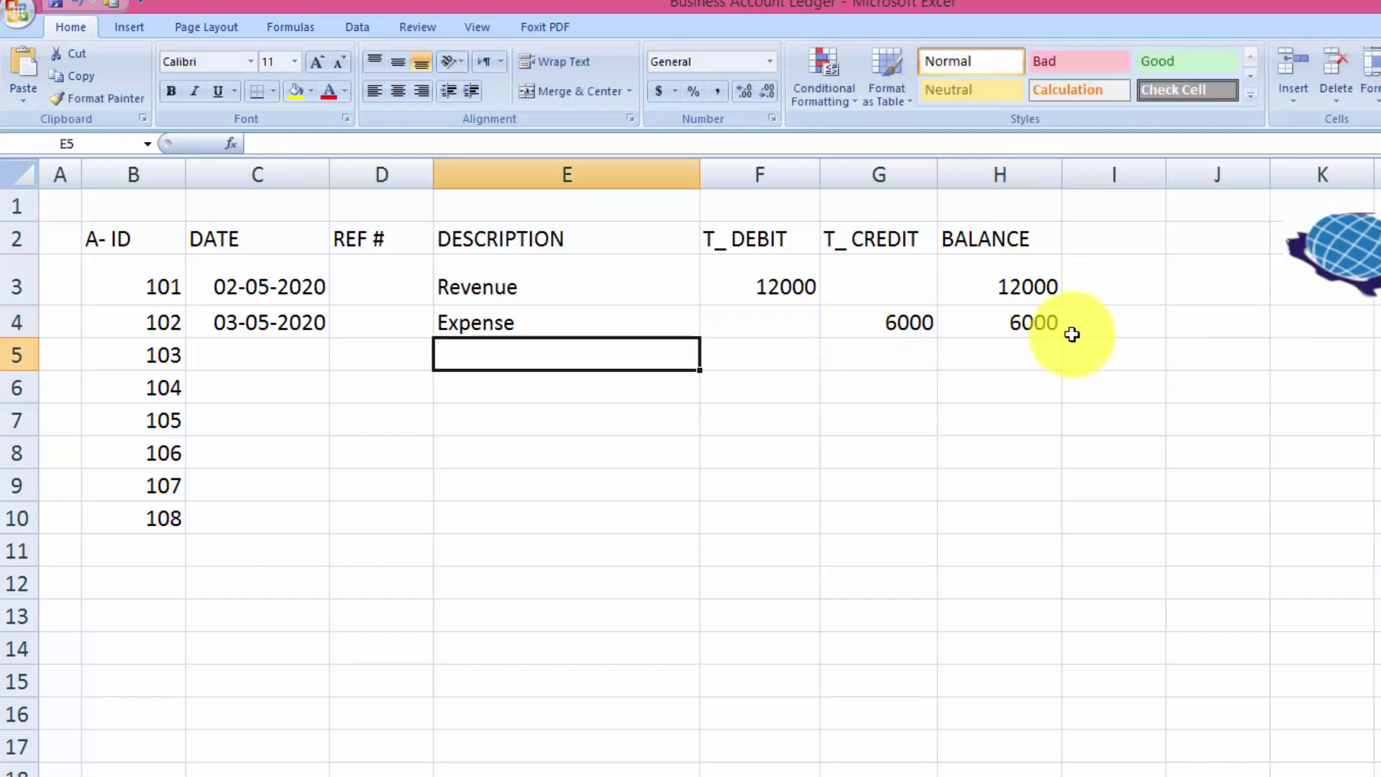
pyautogui.click(1047, 322)
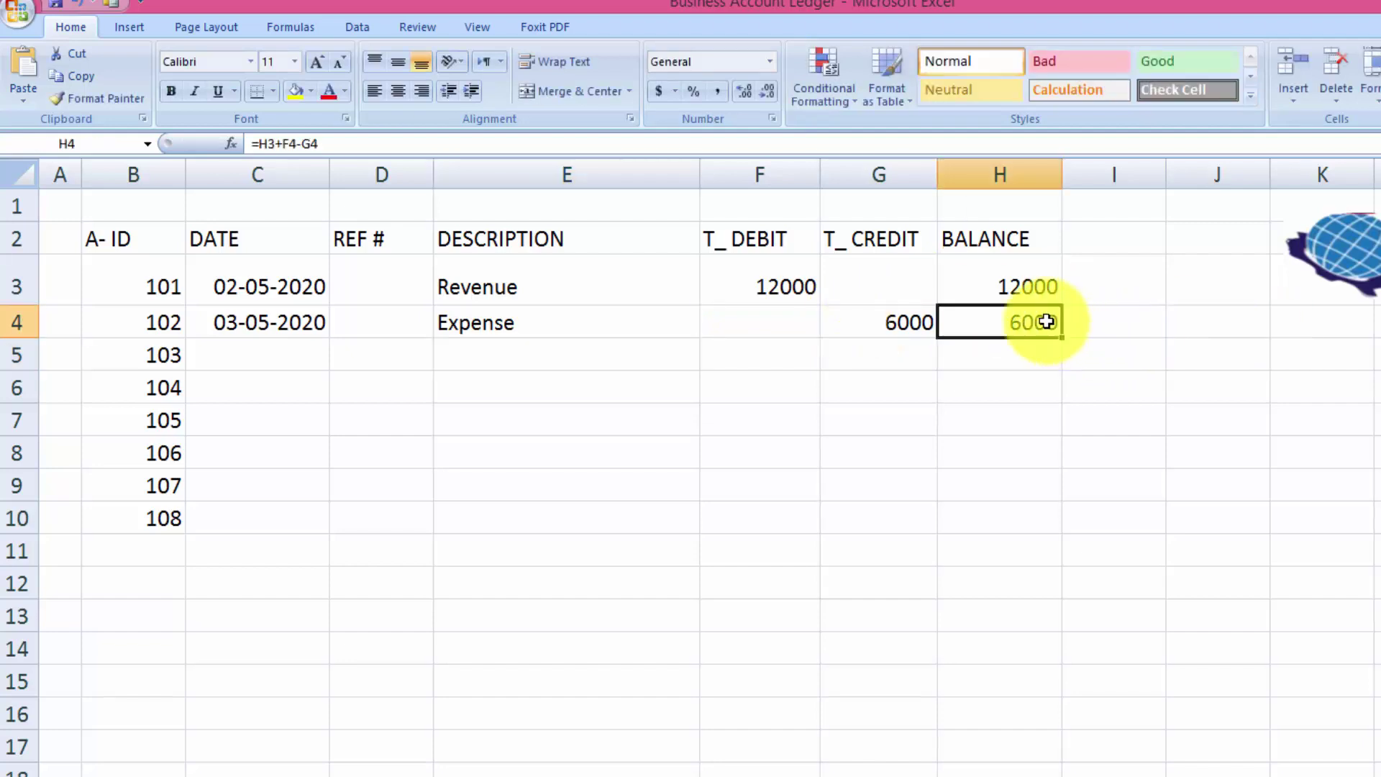
pyautogui.doubleClick(1046, 322)
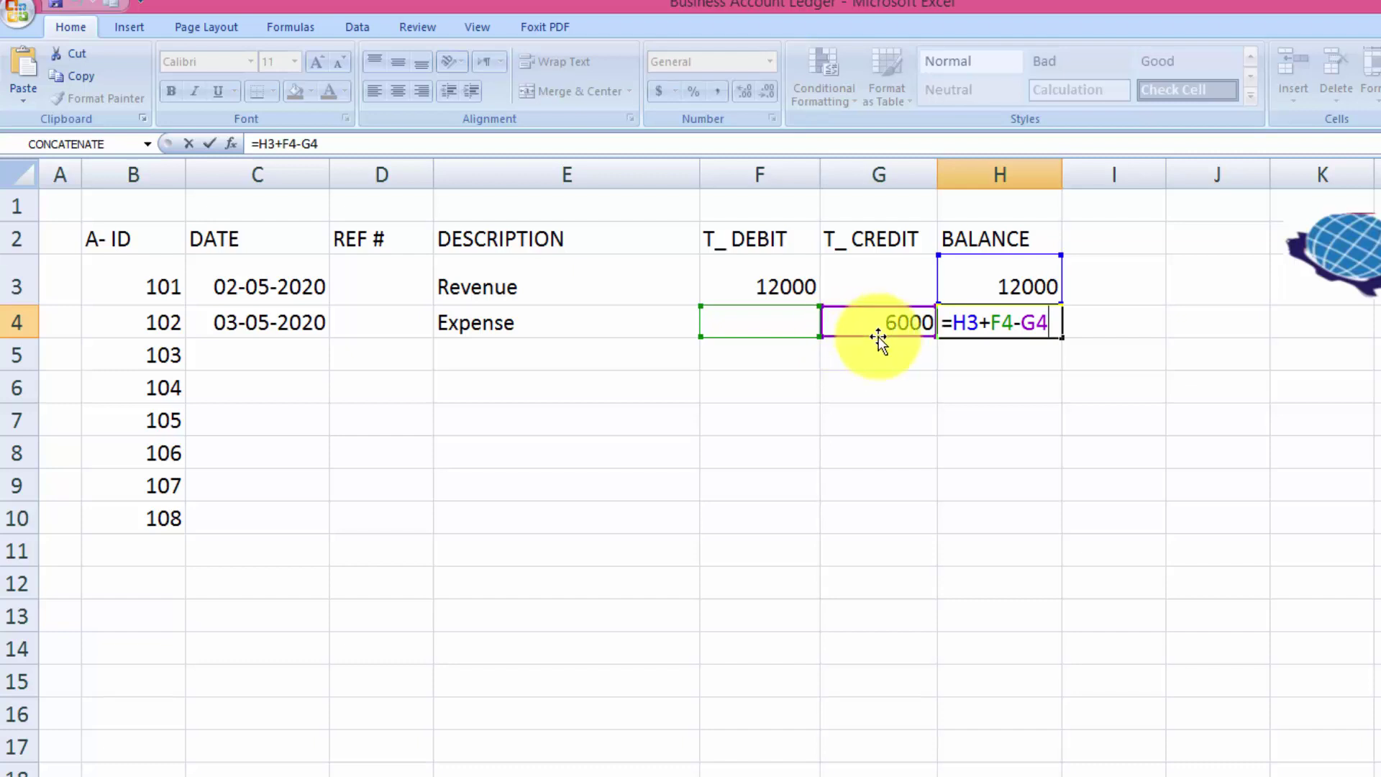
pyautogui.press('Return')
pyautogui.click(985, 319)
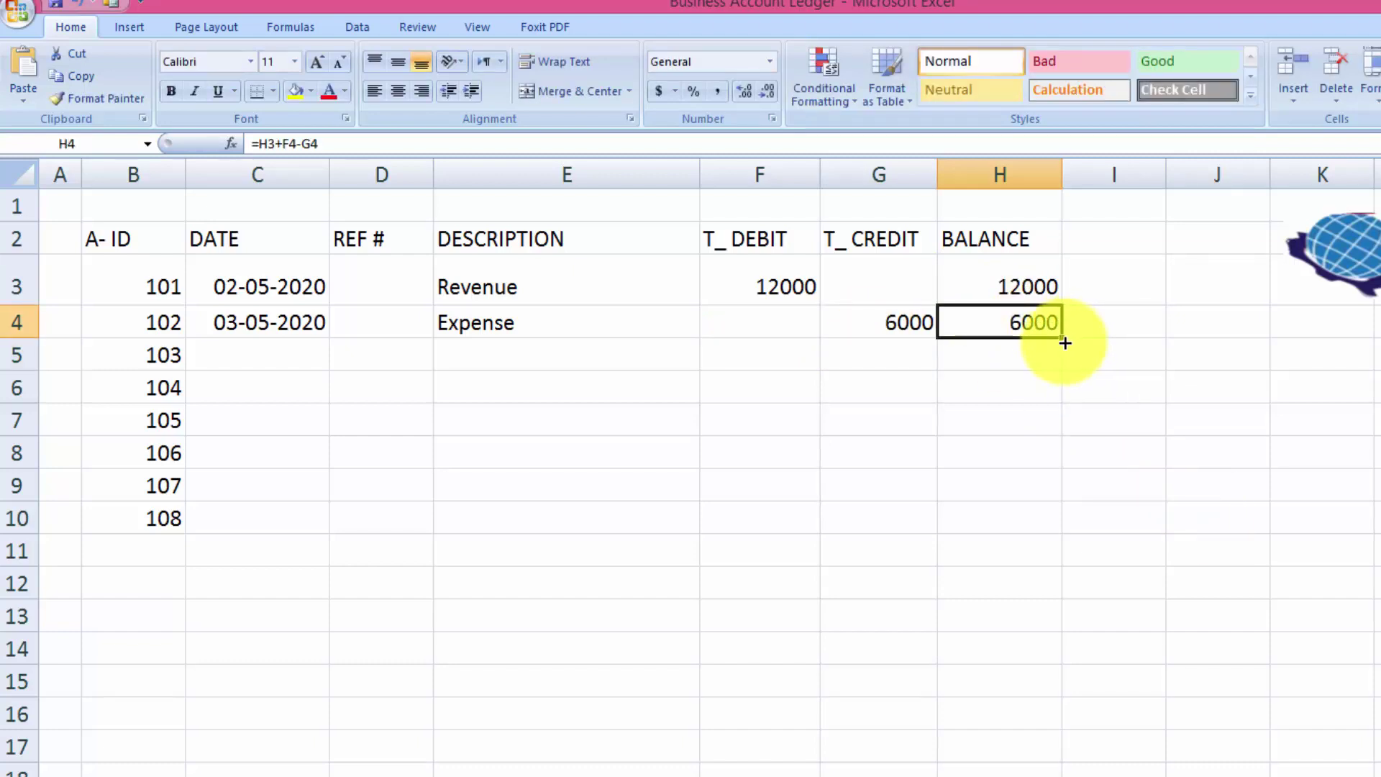
# Copy the H4 balance formula down to H10 and extend the dates to 04-05-2020 in C5.
pyautogui.moveTo(1065, 343); pyautogui.dragTo(1072, 509)
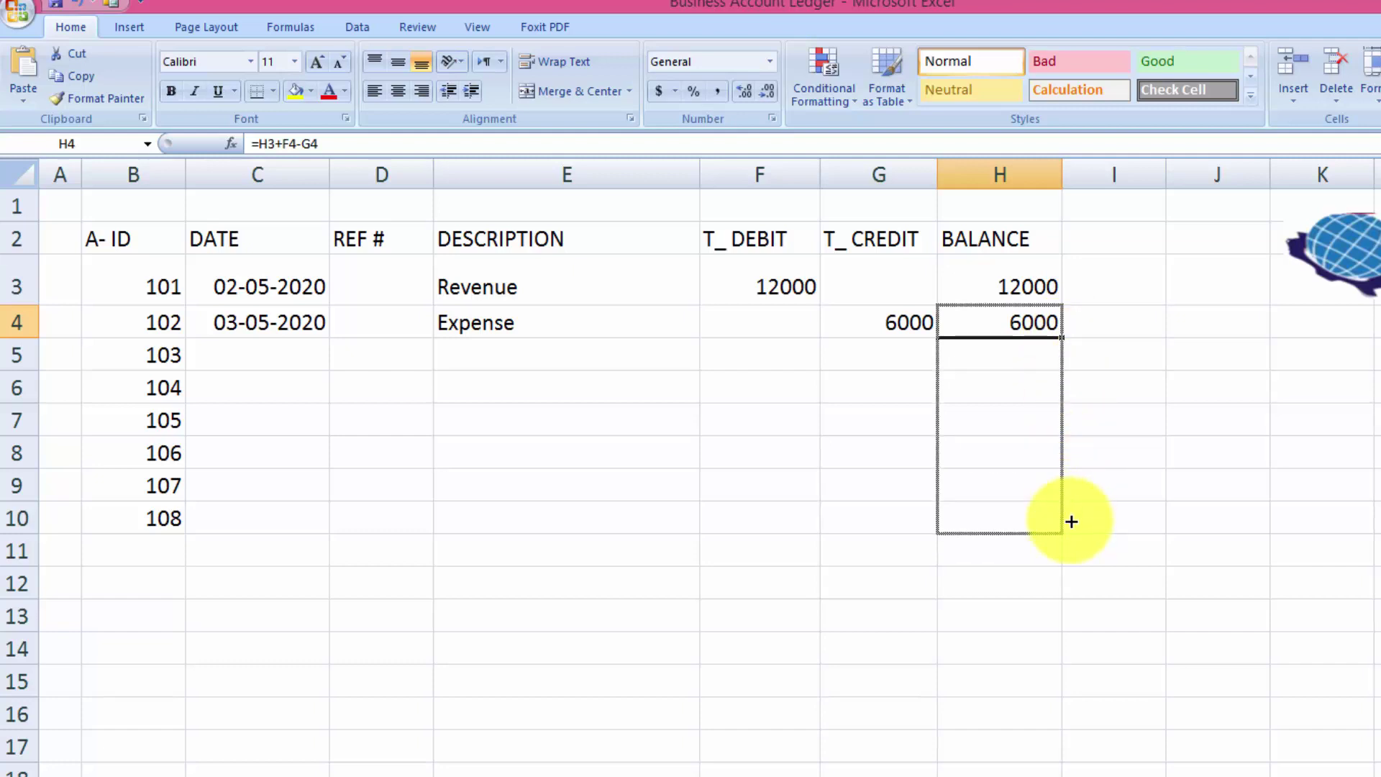
pyautogui.moveTo(1072, 509); pyautogui.dragTo(1062, 516)
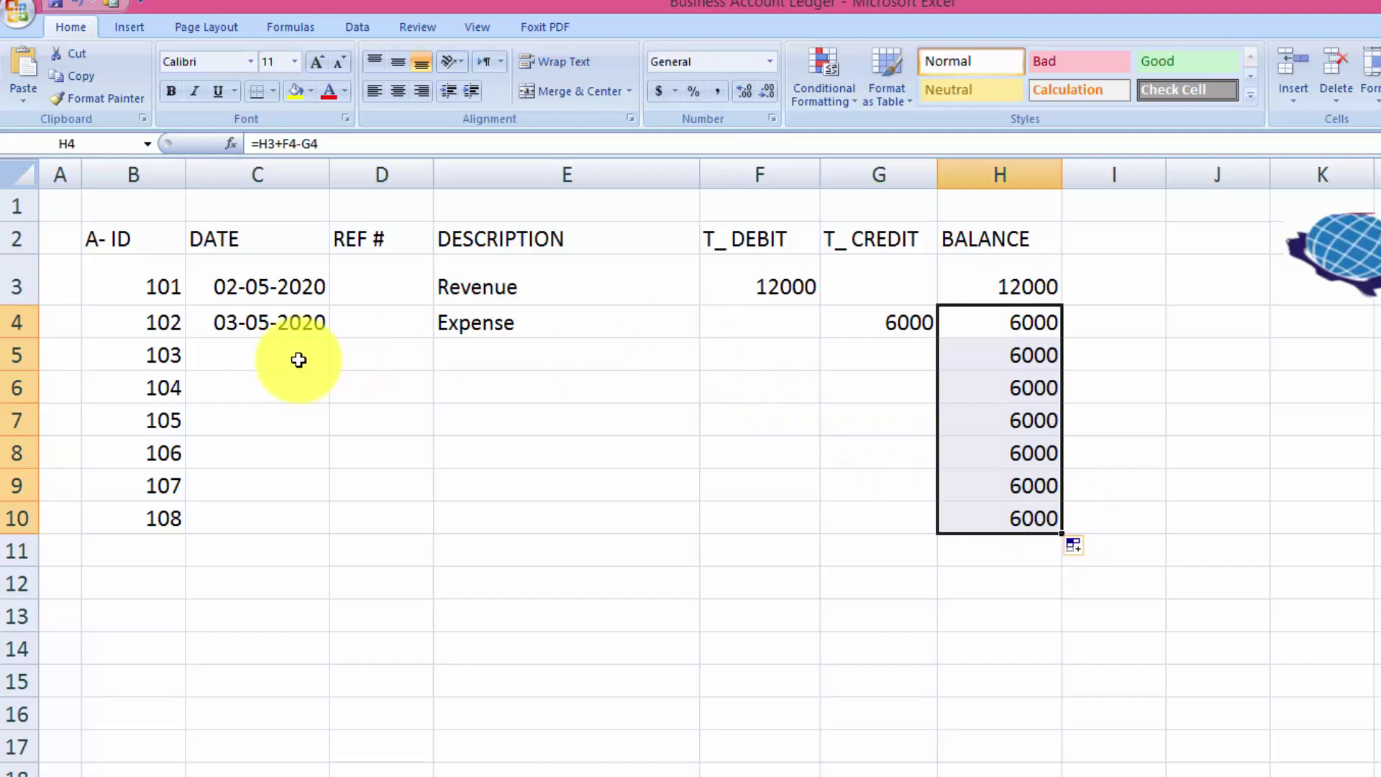
pyautogui.click(268, 355)
pyautogui.click(271, 322)
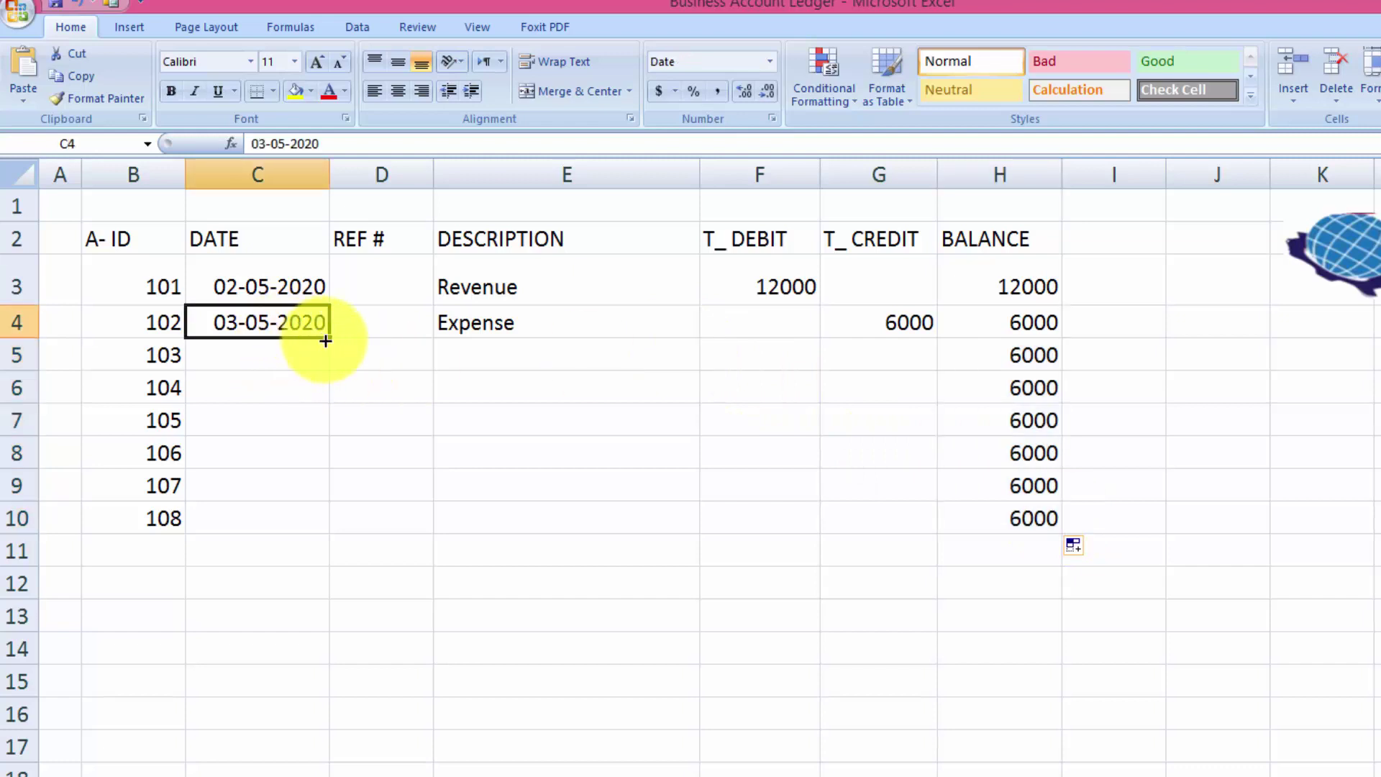
pyautogui.moveTo(328, 341); pyautogui.dragTo(329, 372)
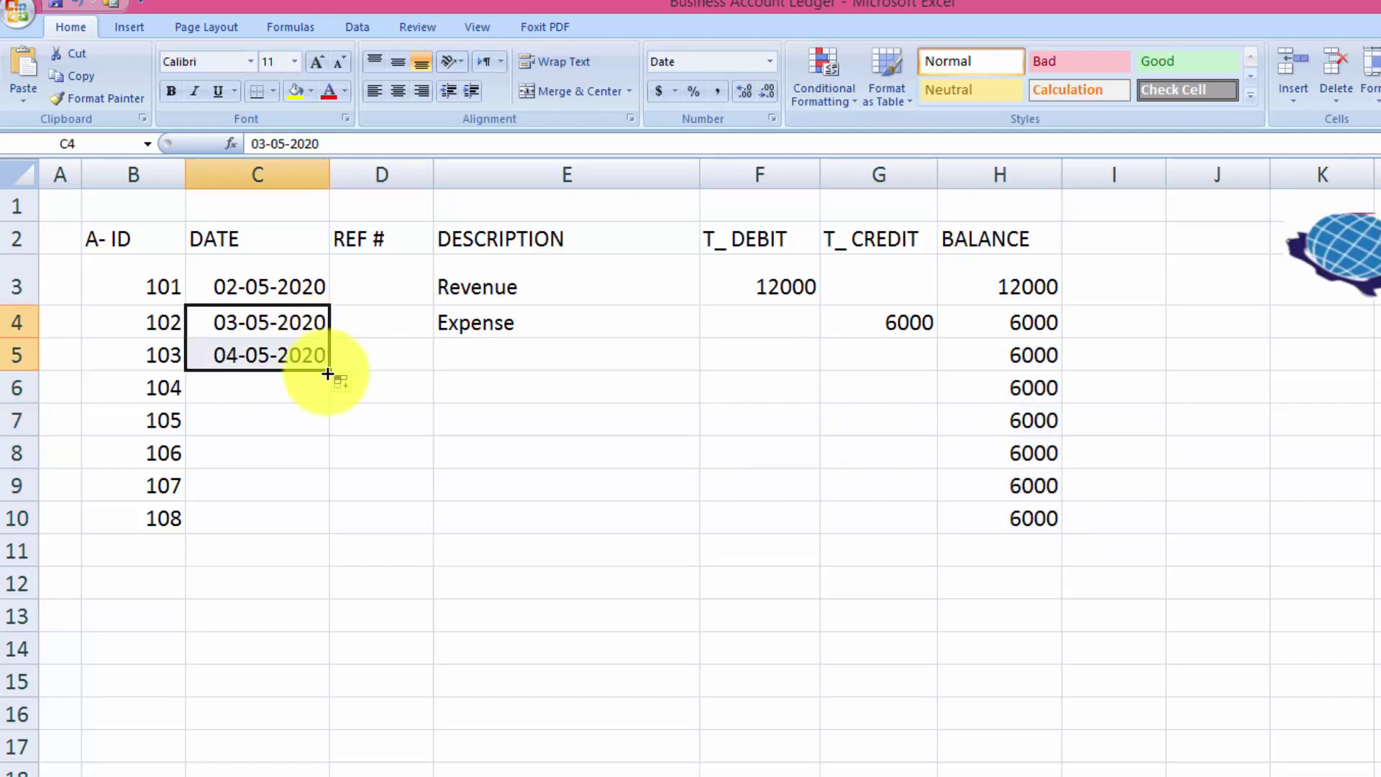
# Enter Revenue with a 5000 debit in row 5.
pyautogui.click(461, 364)
pyautogui.write('Revenue')
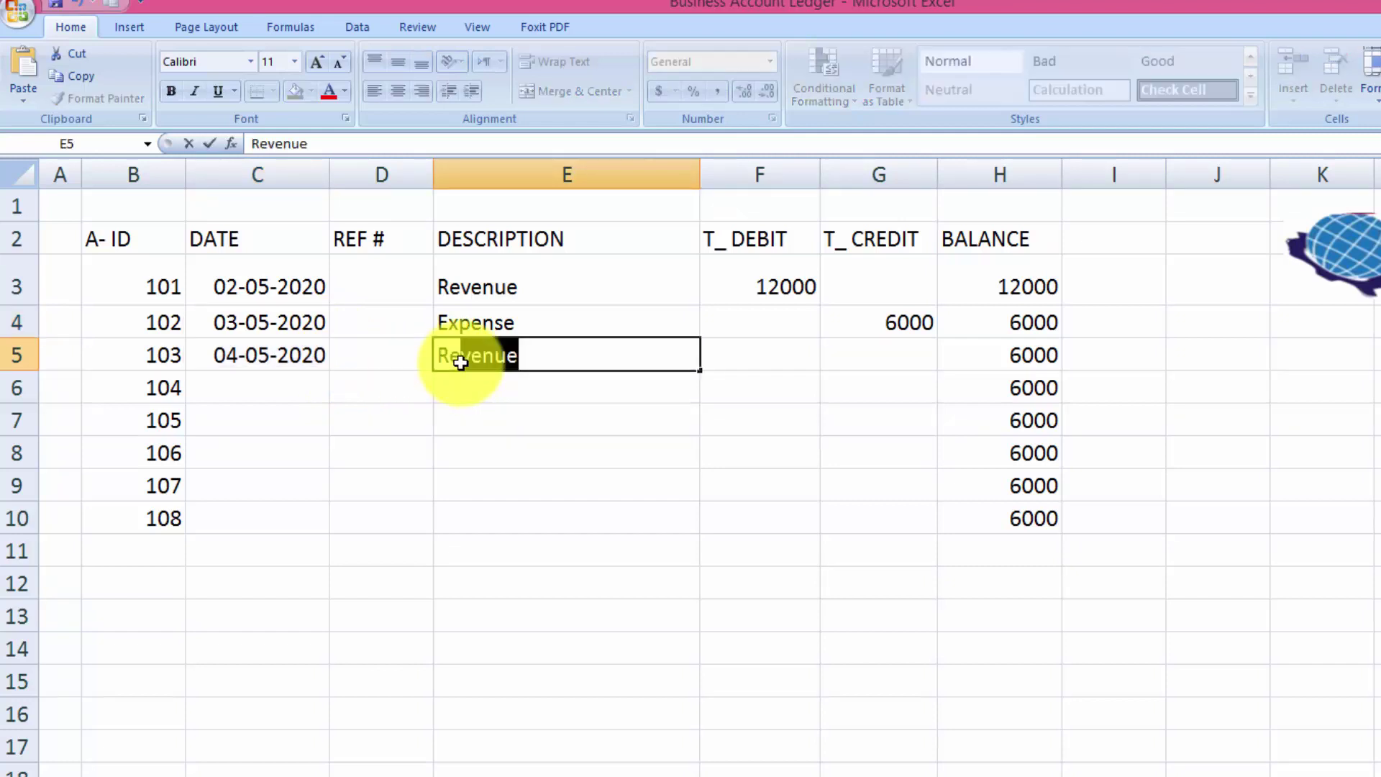
pyautogui.press('Tab')
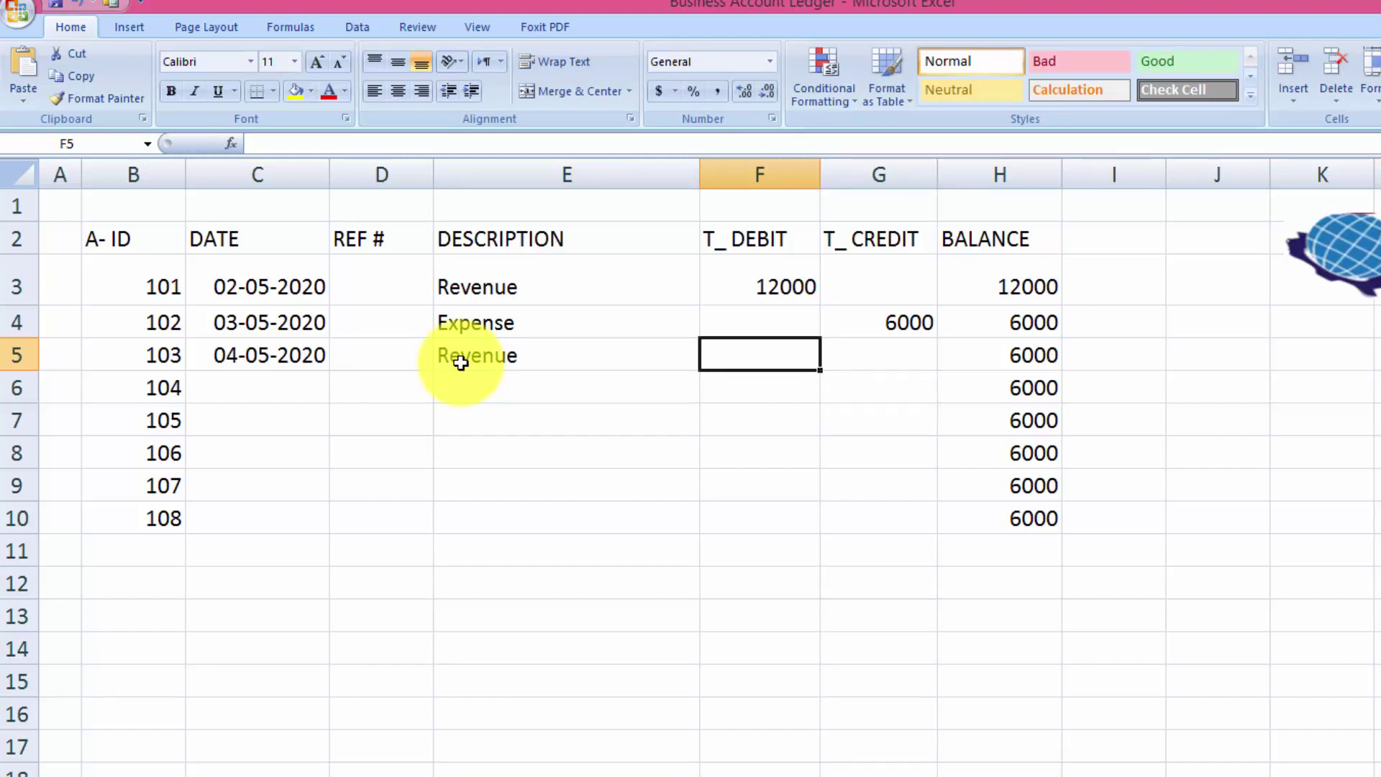
pyautogui.write('5000')
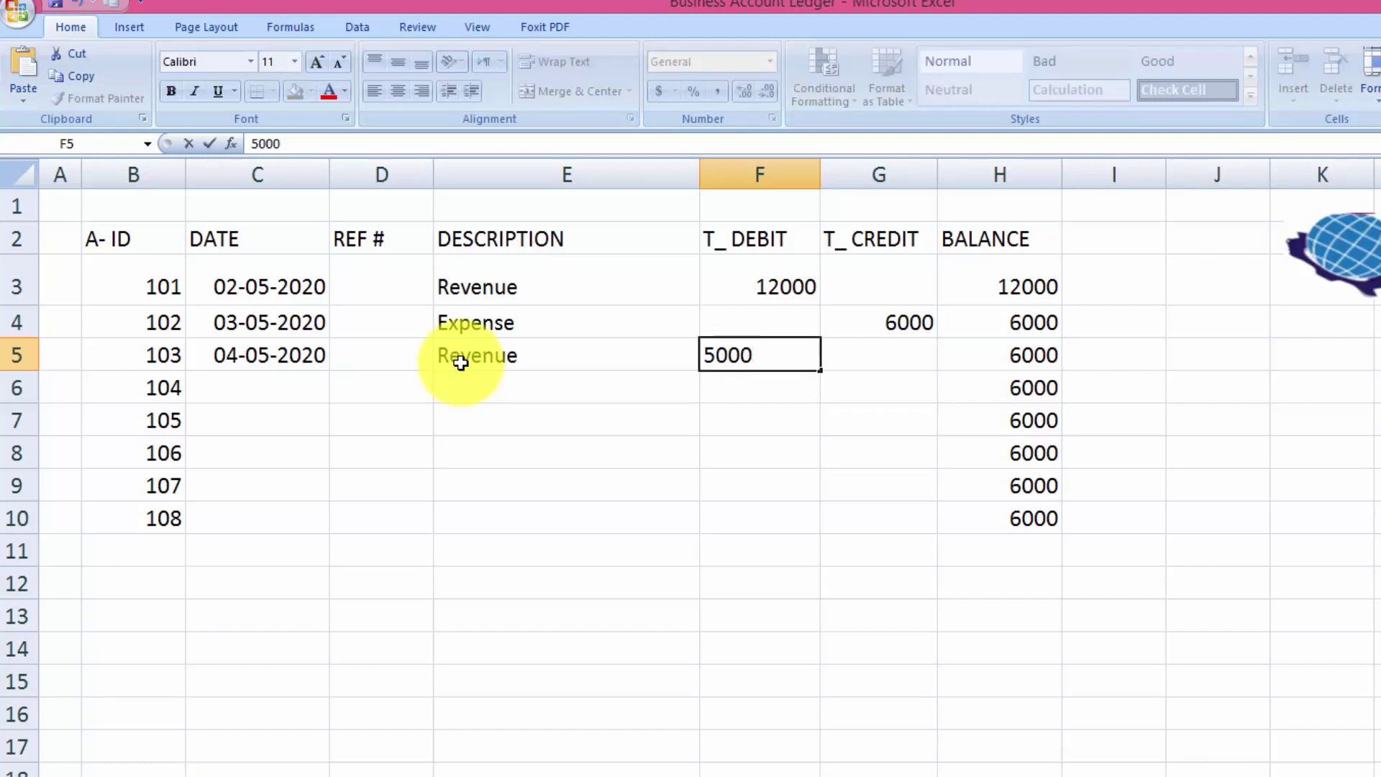
pyautogui.press('Tab')
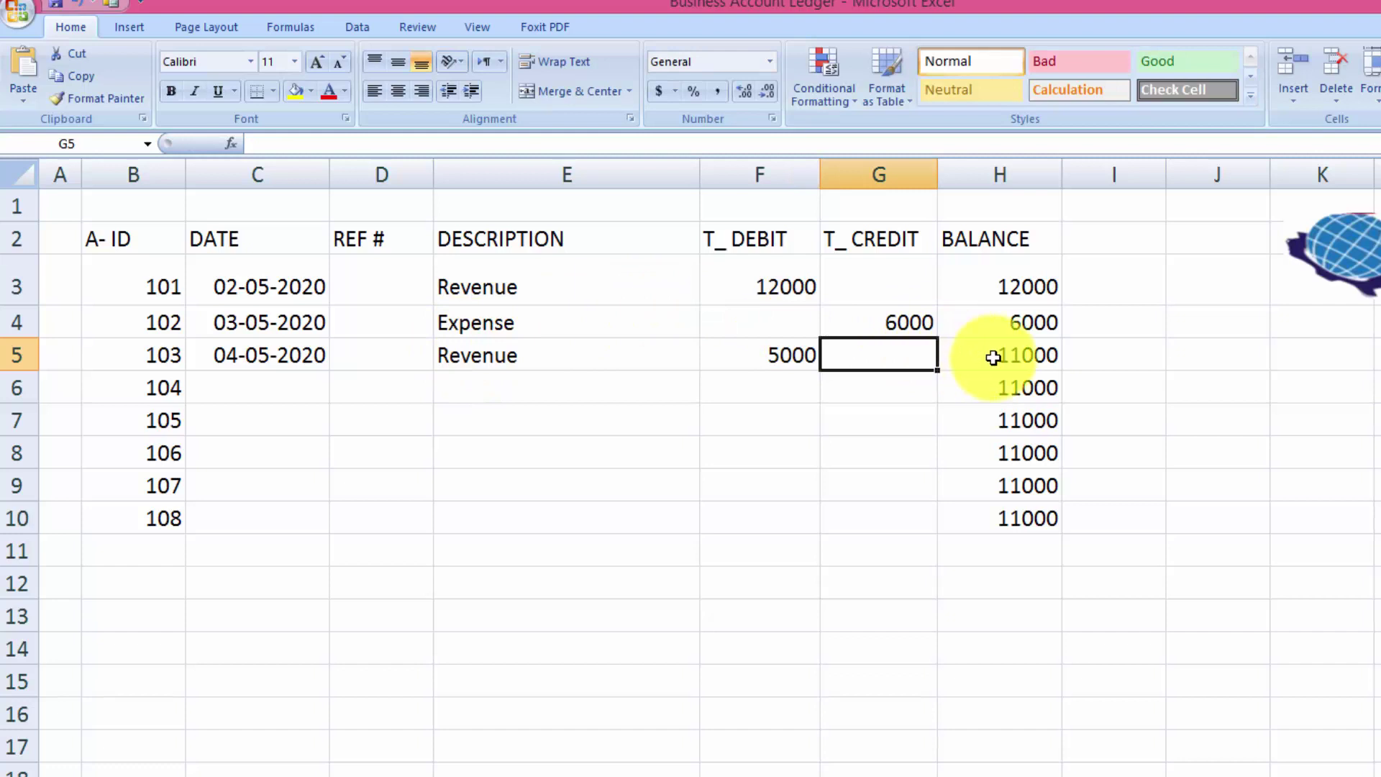
# Extend the dates down to 09-05-2020 in C10 and enter Expense with 7000 in row 6.
pyautogui.click(277, 359)
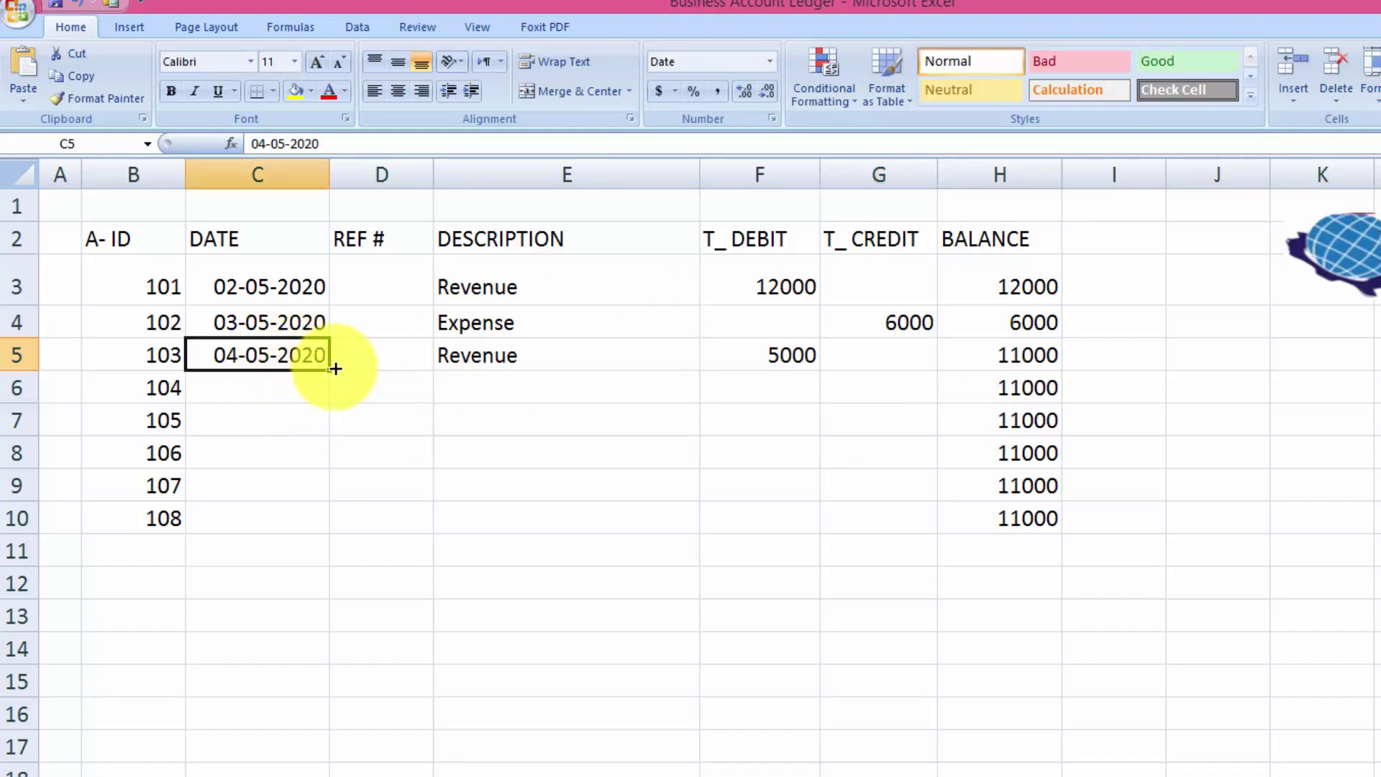
pyautogui.moveTo(331, 370); pyautogui.dragTo(333, 530)
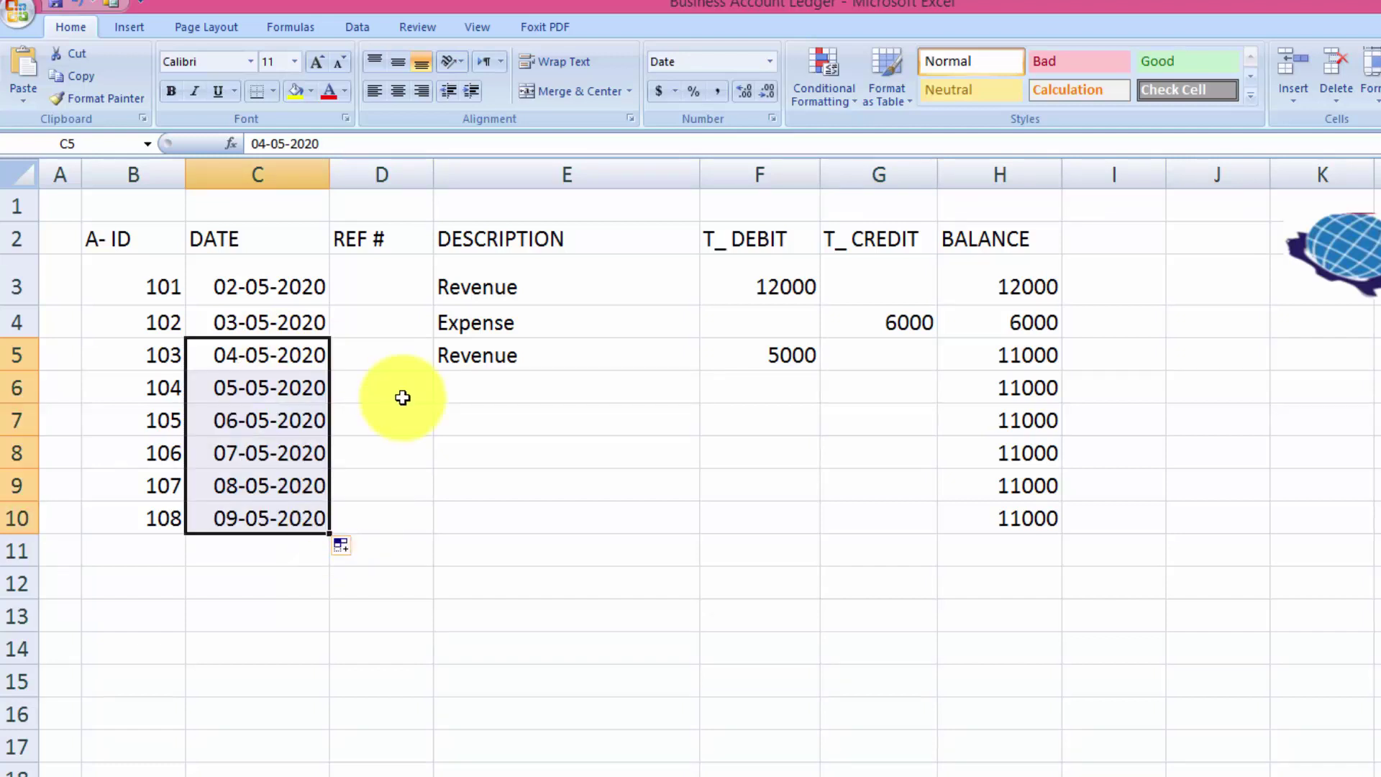
pyautogui.click(473, 386)
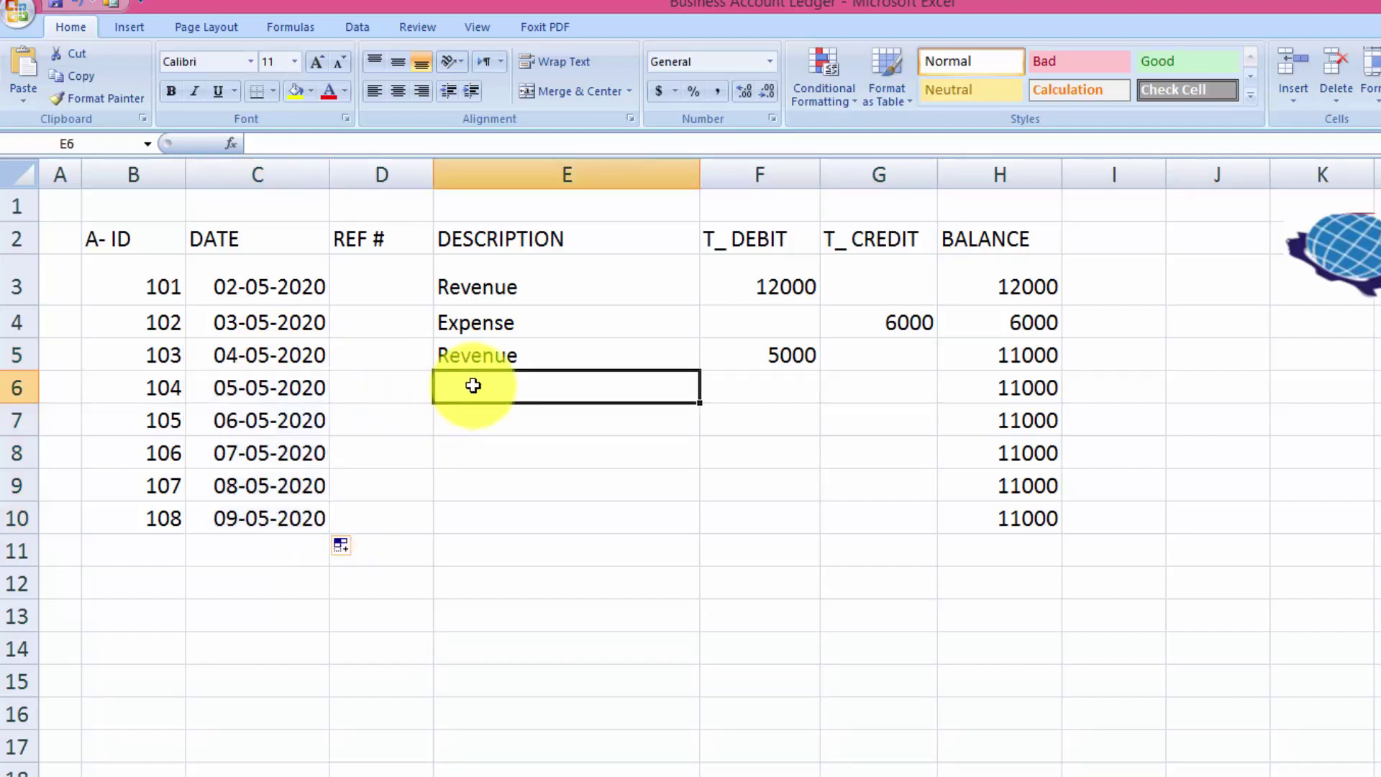
pyautogui.write('expense')
pyautogui.press('Tab')
pyautogui.press('Tab')
pyautogui.write('7')
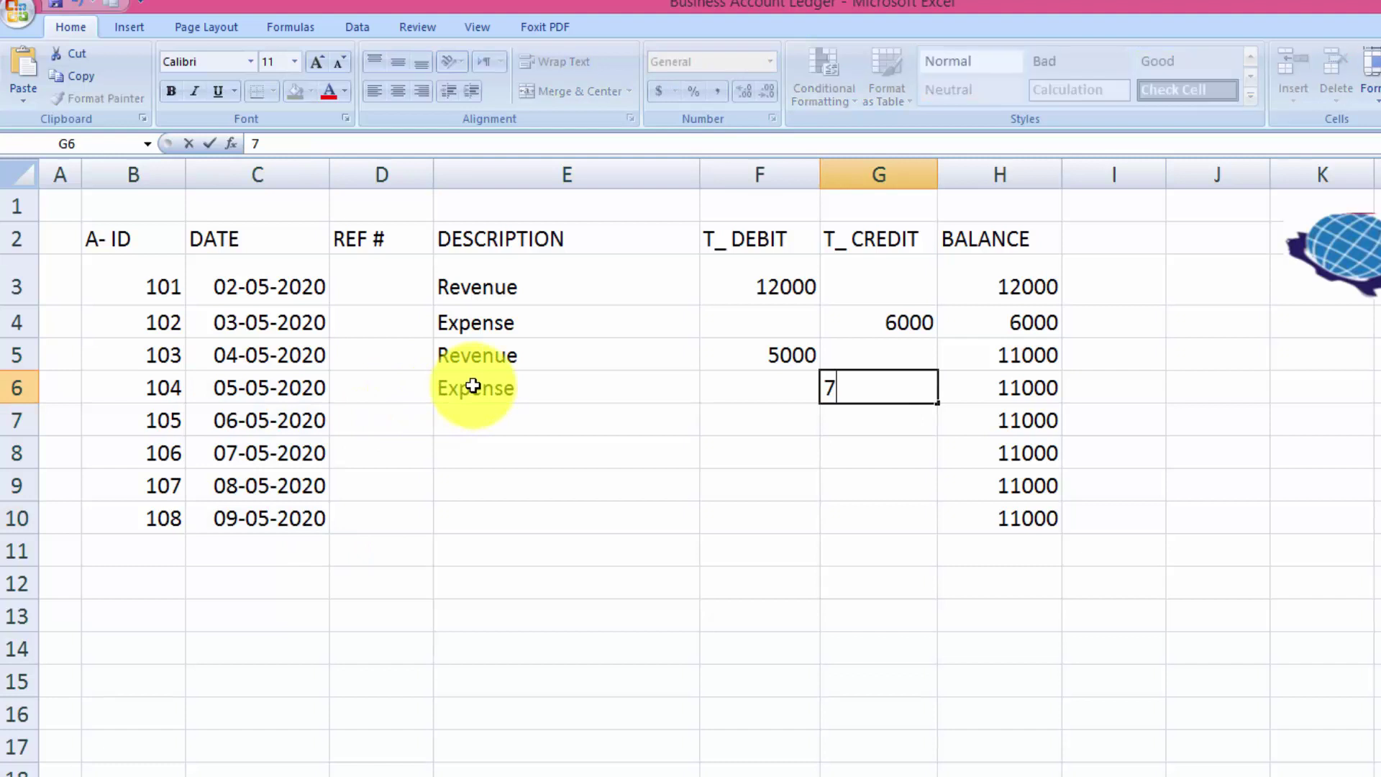
pyautogui.write('000')
pyautogui.press('Tab')
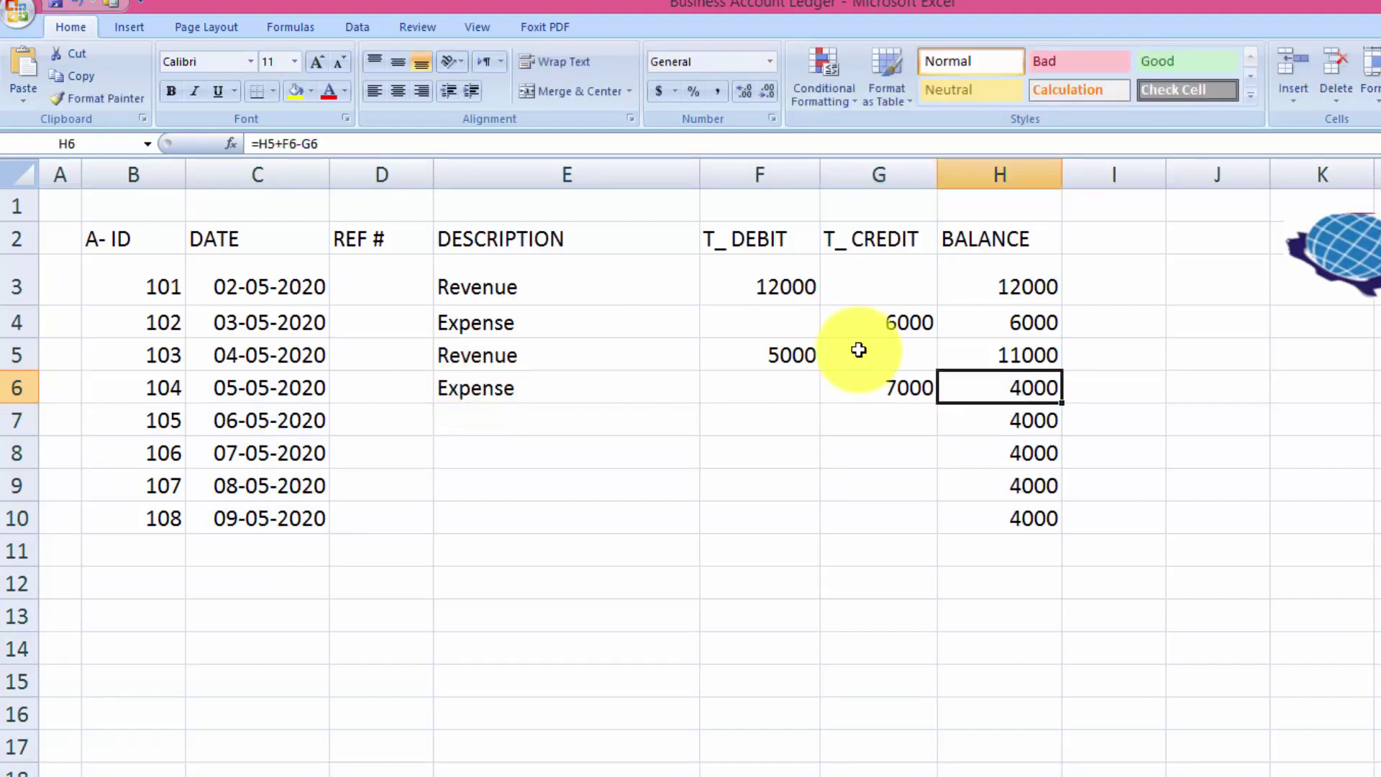
# Enter Revenue with a 13000 debit in row 7 and Expense with an 8000 credit in row 8.
pyautogui.click(554, 424)
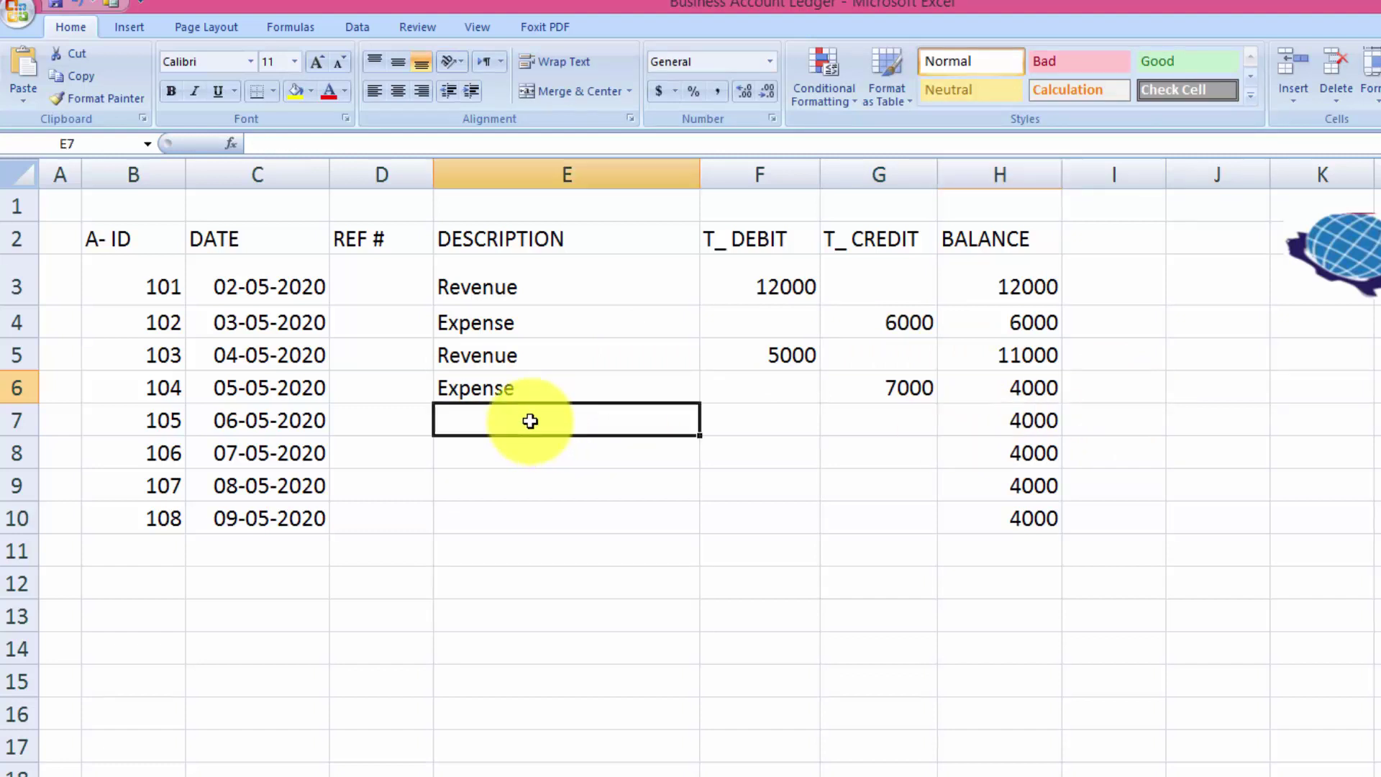
pyautogui.write('revenue')
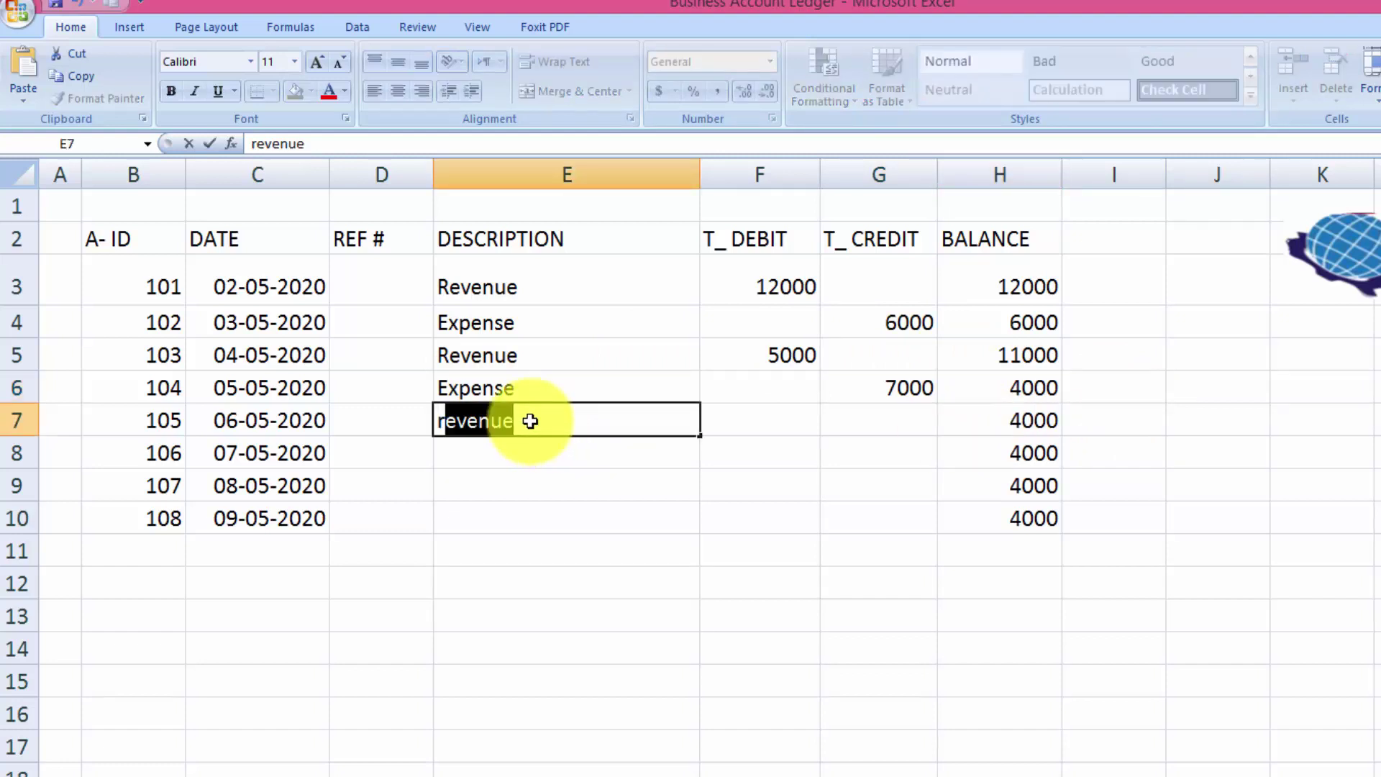
pyautogui.press('Tab')
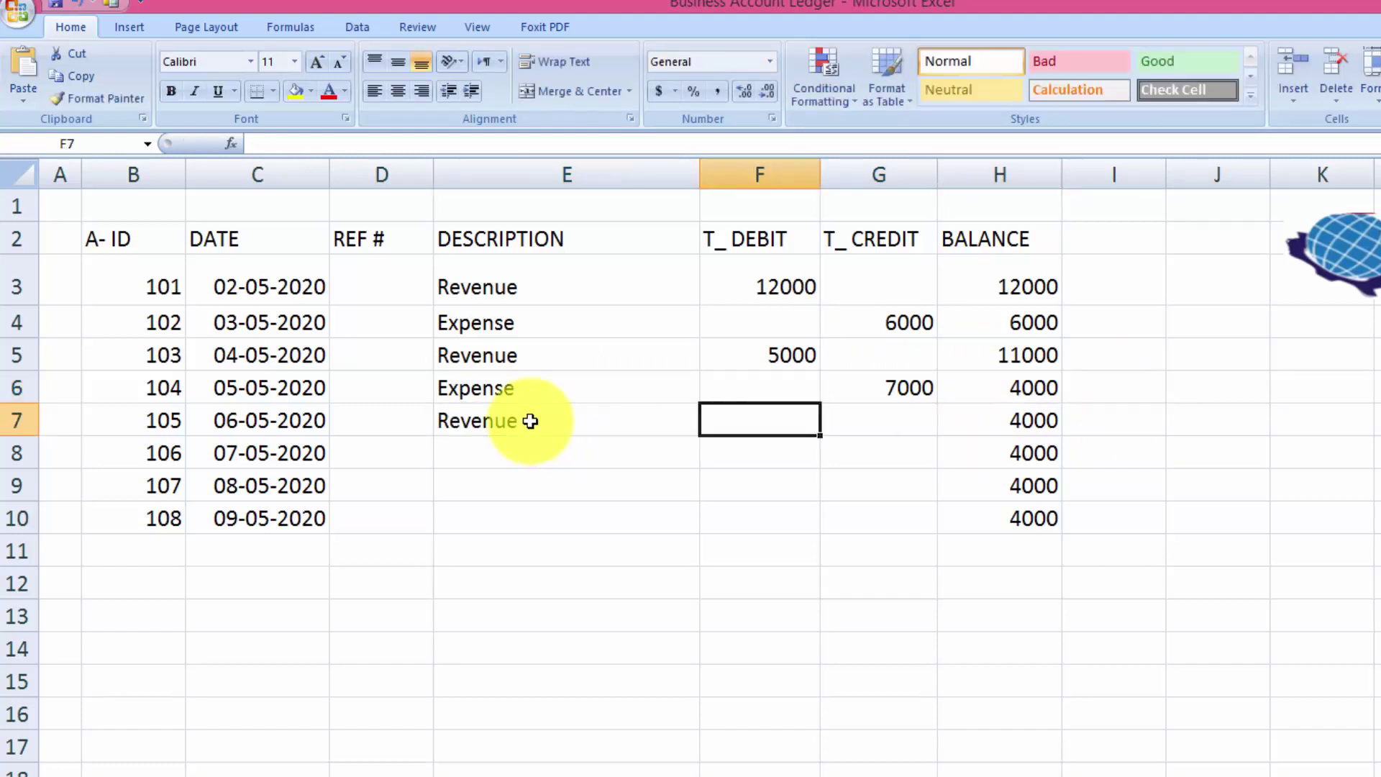
pyautogui.write('13')
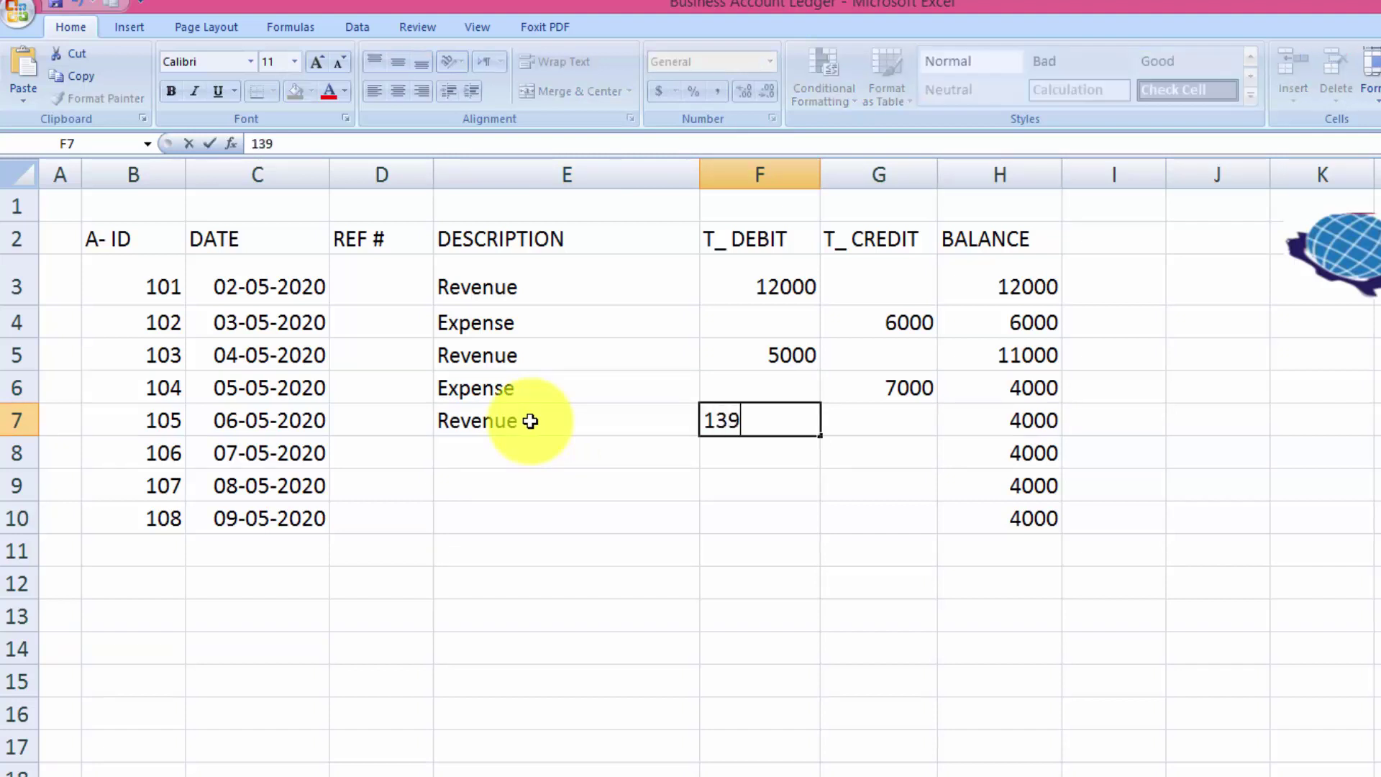
pyautogui.write('000')
pyautogui.press('Return')
pyautogui.write('e')
pyautogui.press('Tab')
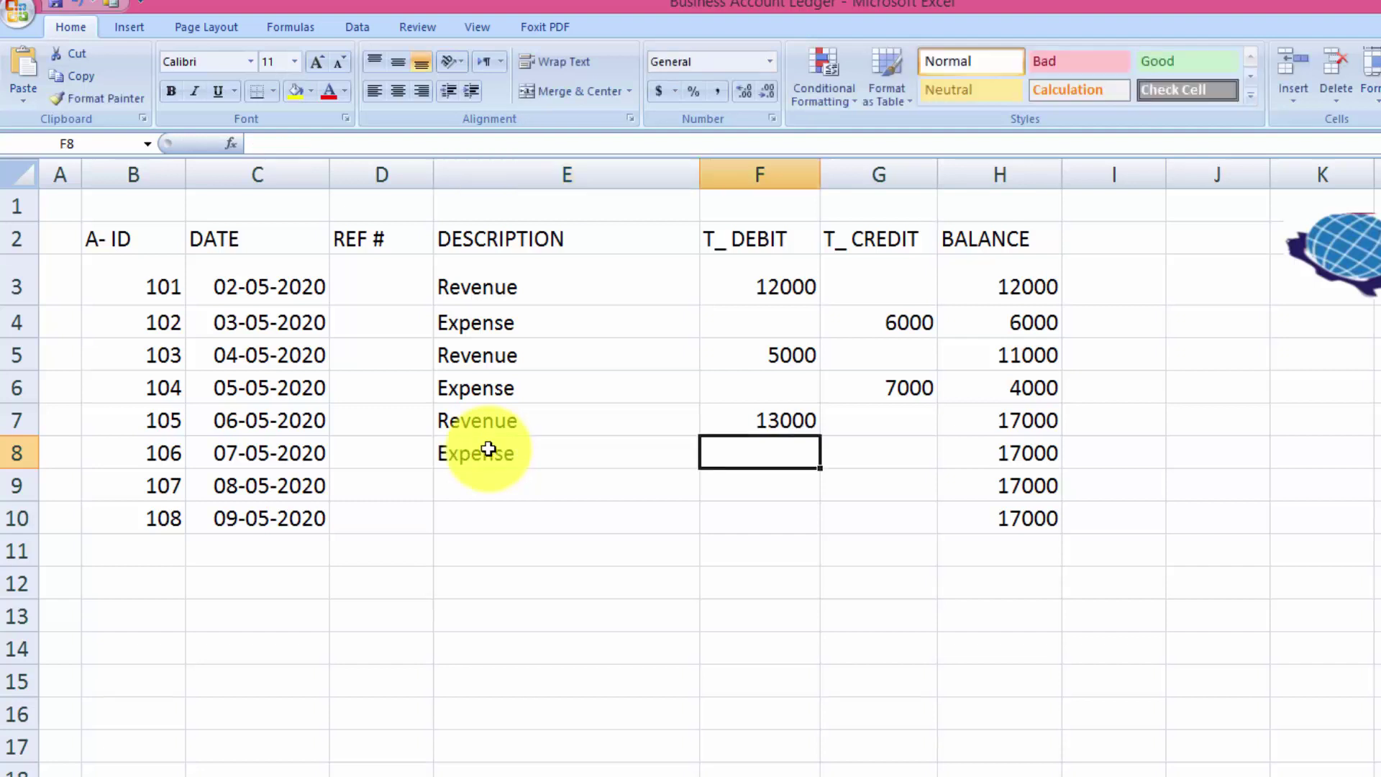
pyautogui.press('Tab')
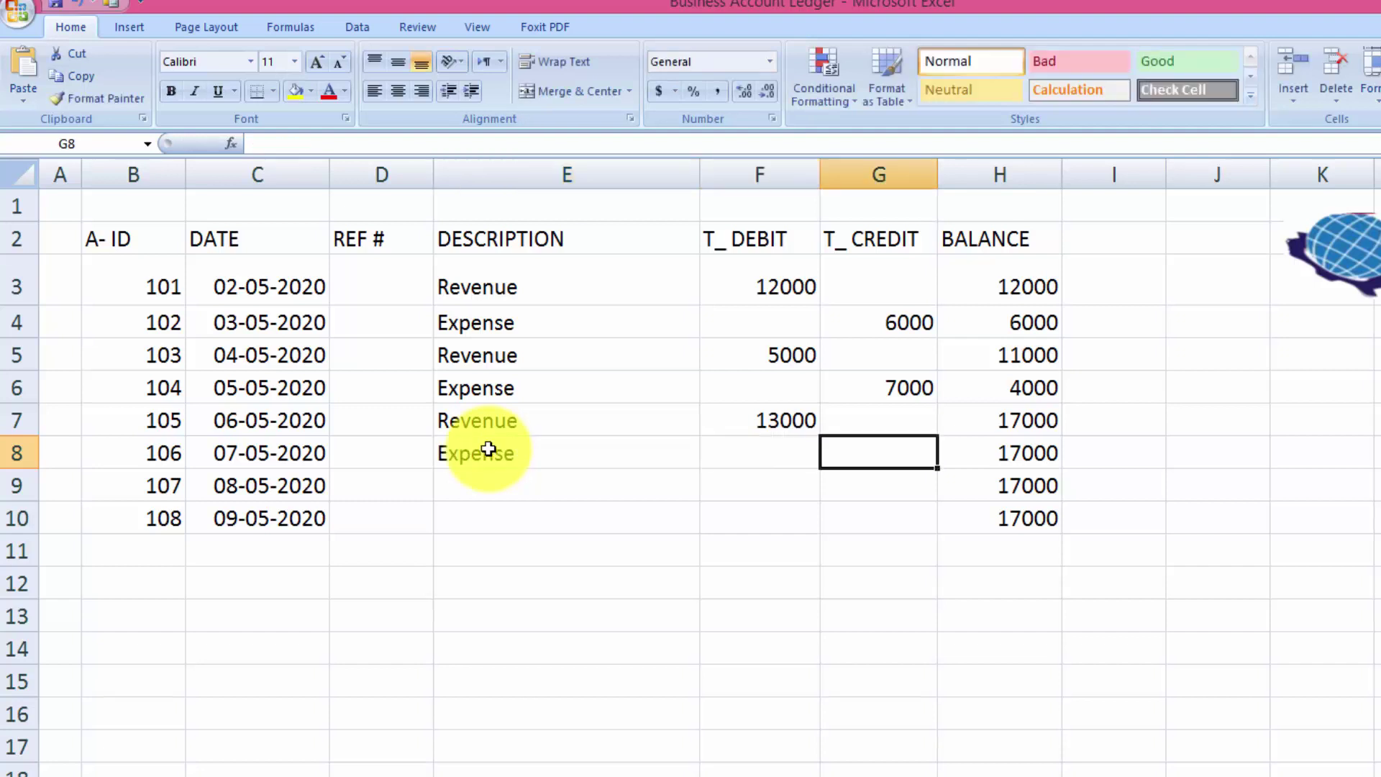
pyautogui.write('8')
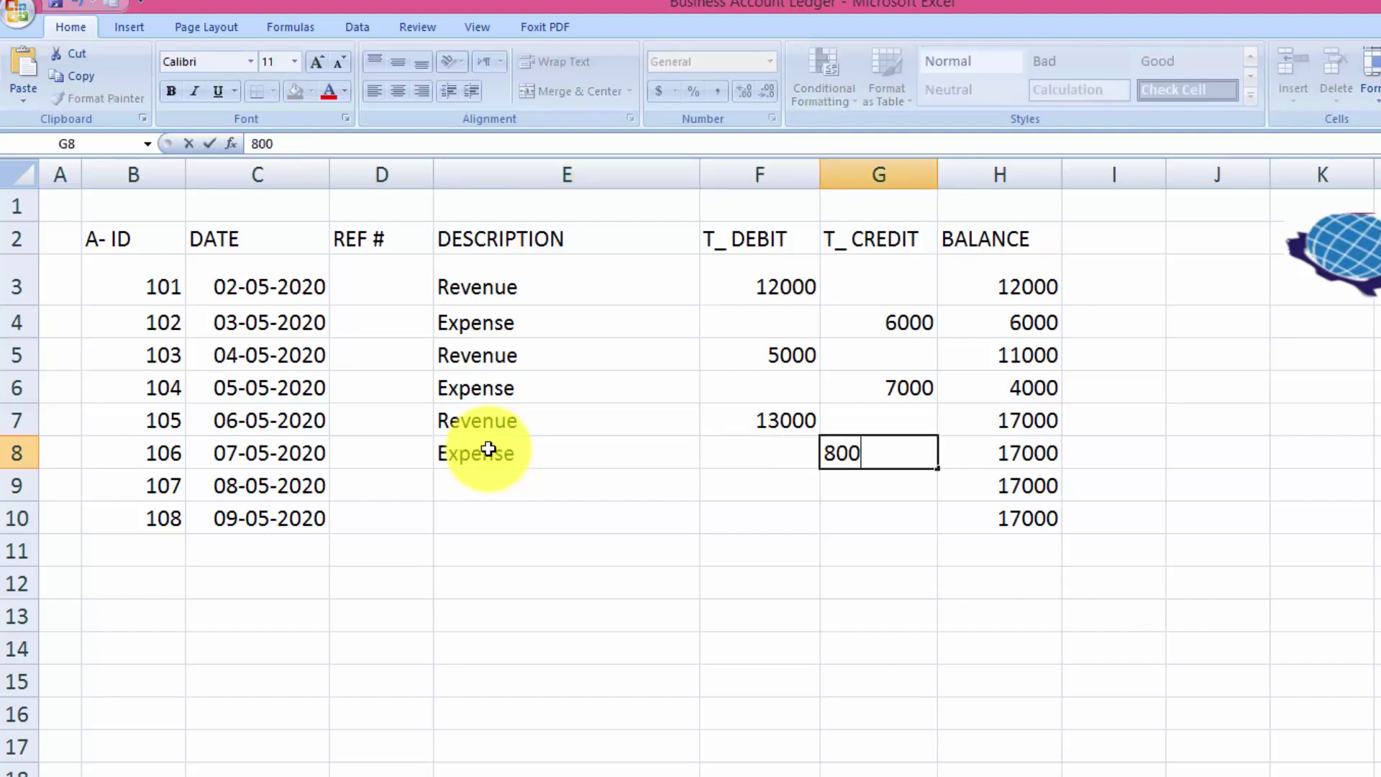
pyautogui.write('0')
pyautogui.press('Tab')
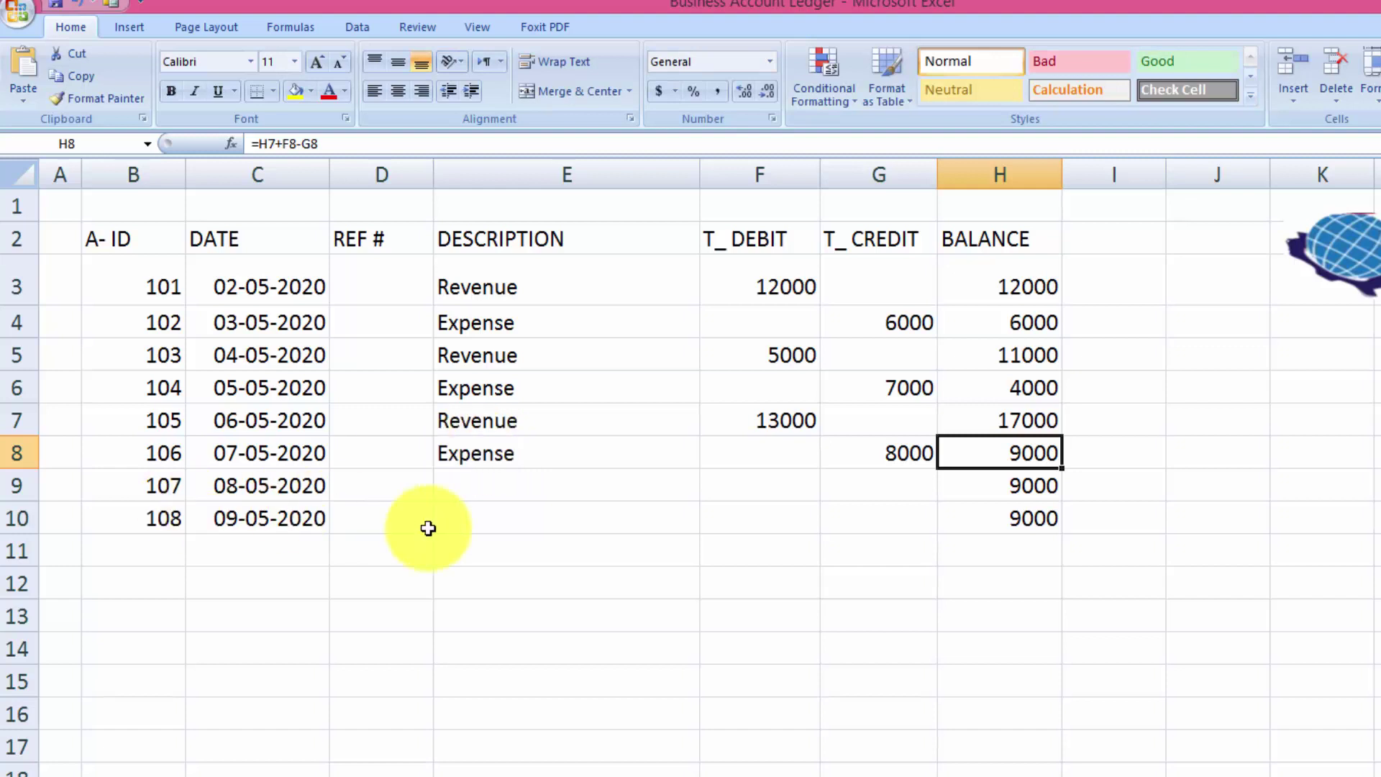
# Enter Revenue with a 6000 debit in row 9 and Expense with a 4500 credit in row 10.
pyautogui.click(461, 486)
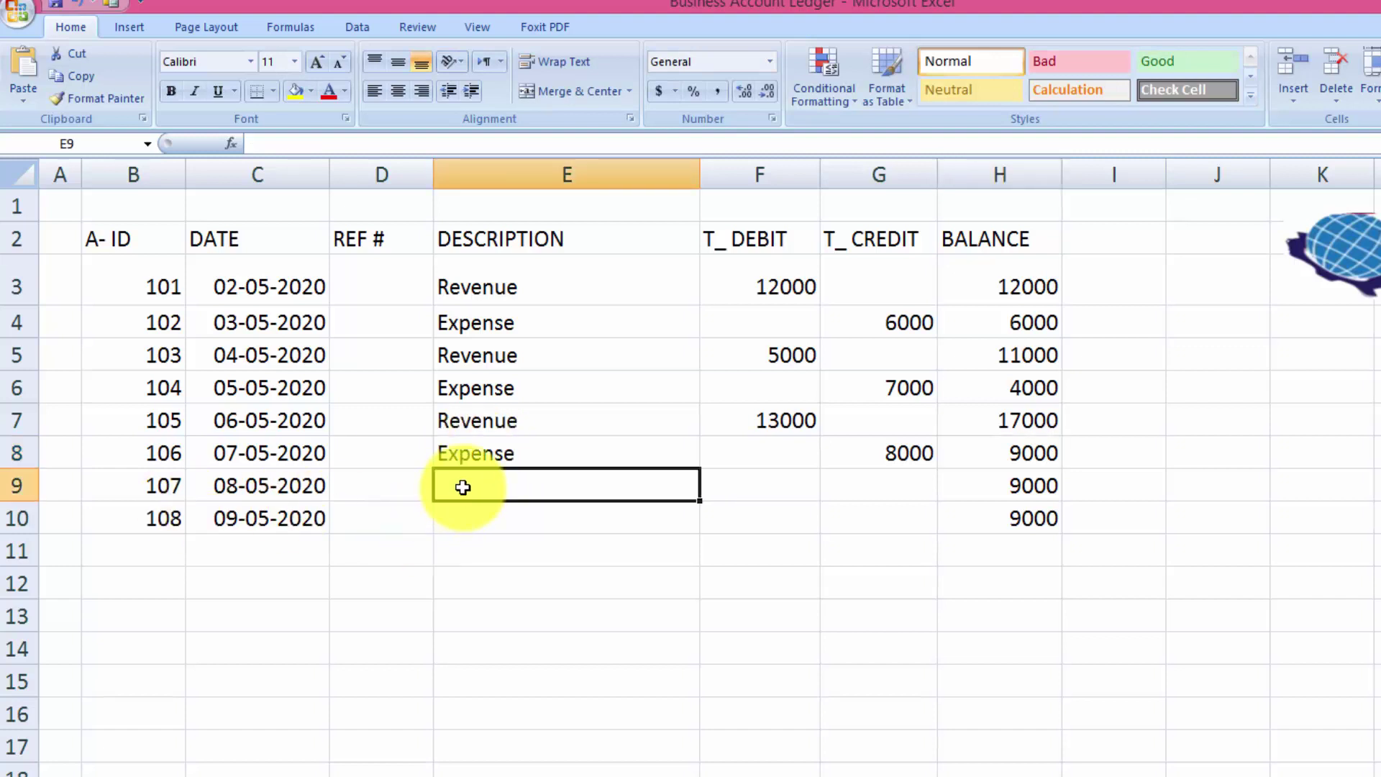
pyautogui.write('R')
pyautogui.press('Tab')
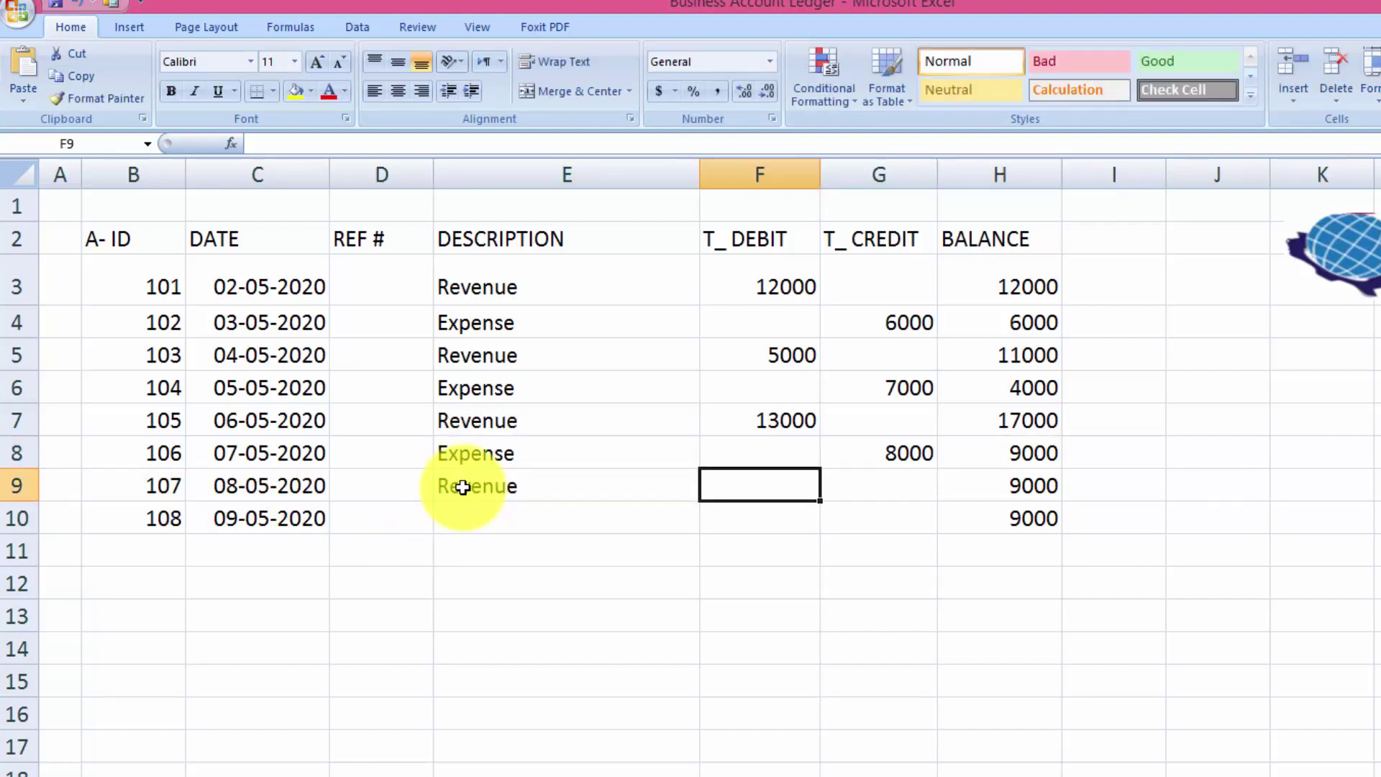
pyautogui.write('6000')
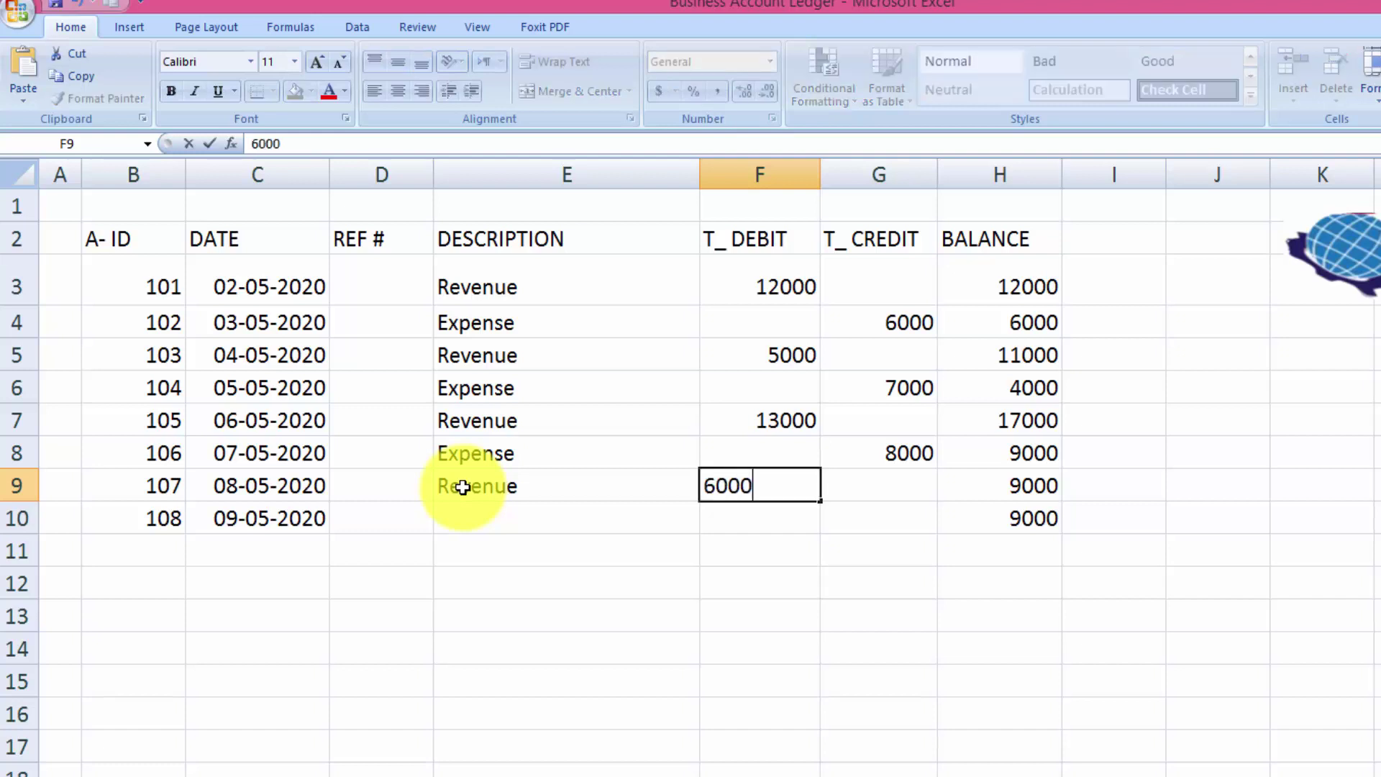
pyautogui.press('Tab')
pyautogui.click(466, 520)
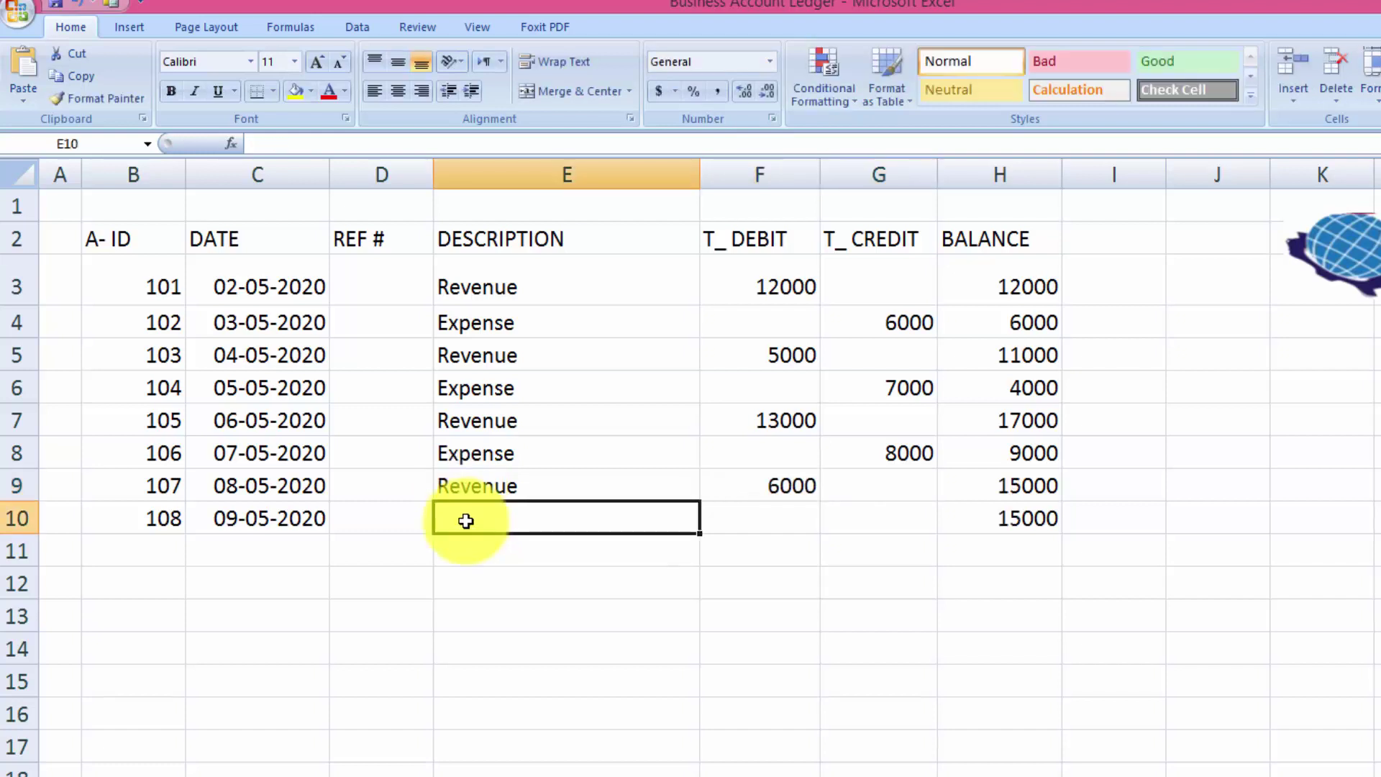
pyautogui.write('e')
pyautogui.press('Tab')
pyautogui.press('Tab')
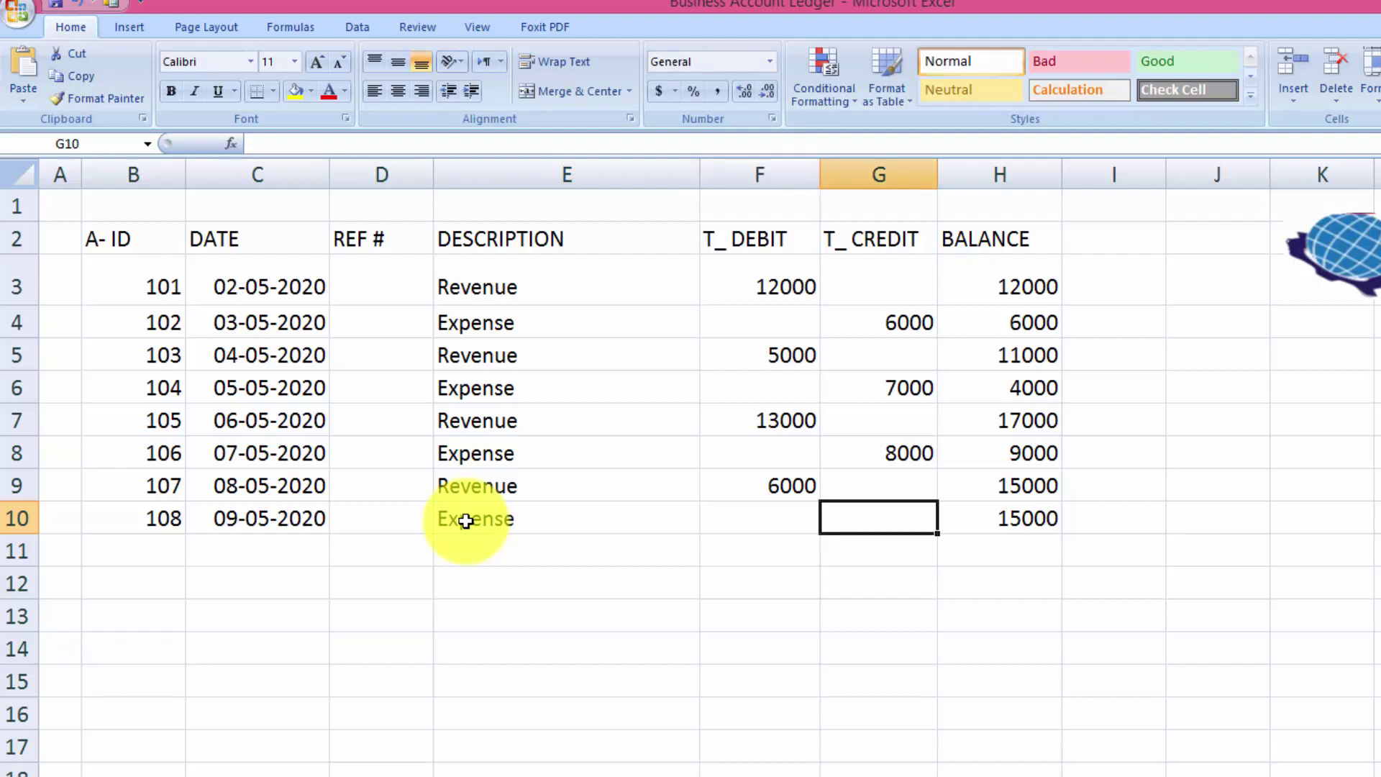
pyautogui.write('45')
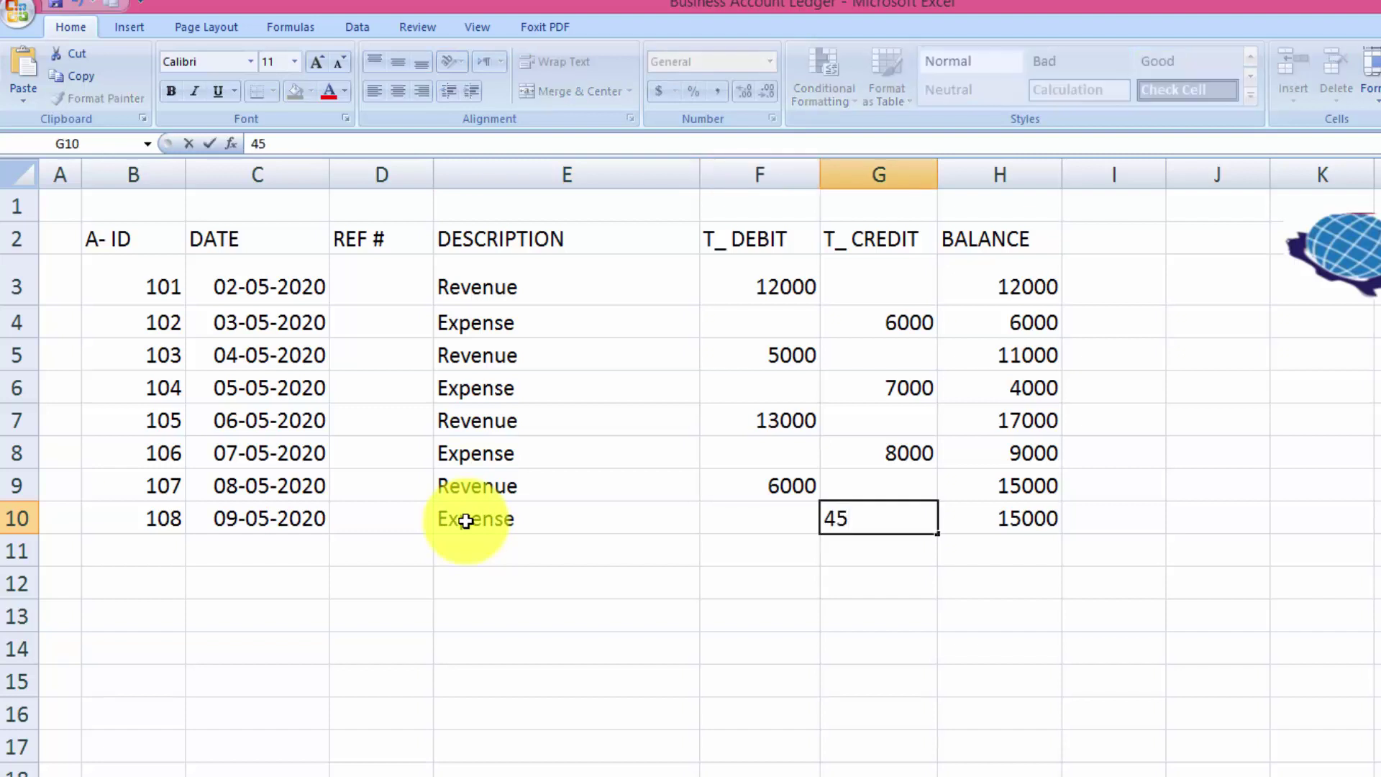
pyautogui.write('00')
pyautogui.press('Tab')
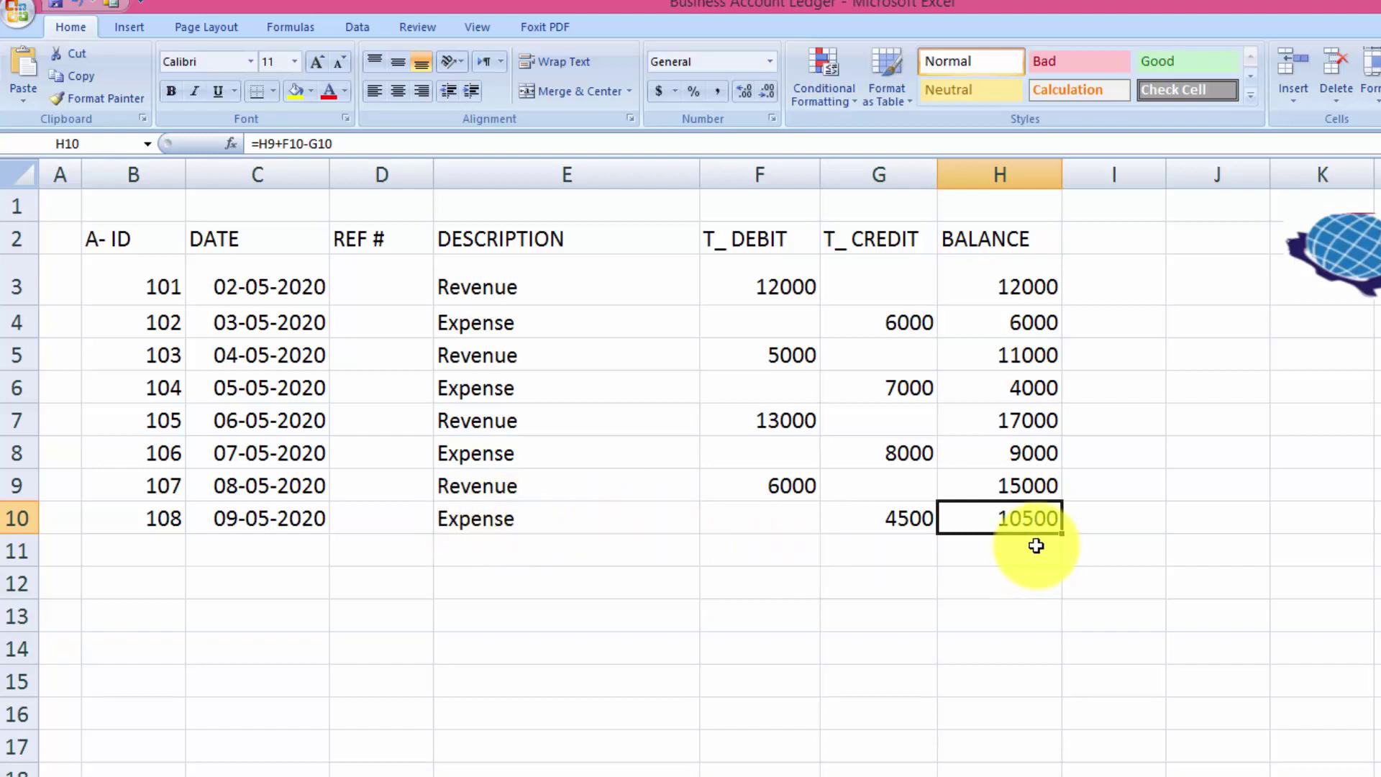
# Apply All Borders to the ledger table B2:H10.
pyautogui.moveTo(105, 239)
pyautogui.mouseDown()
pyautogui.moveTo(245, 478)
pyautogui.moveTo(964, 530)
pyautogui.mouseUp()
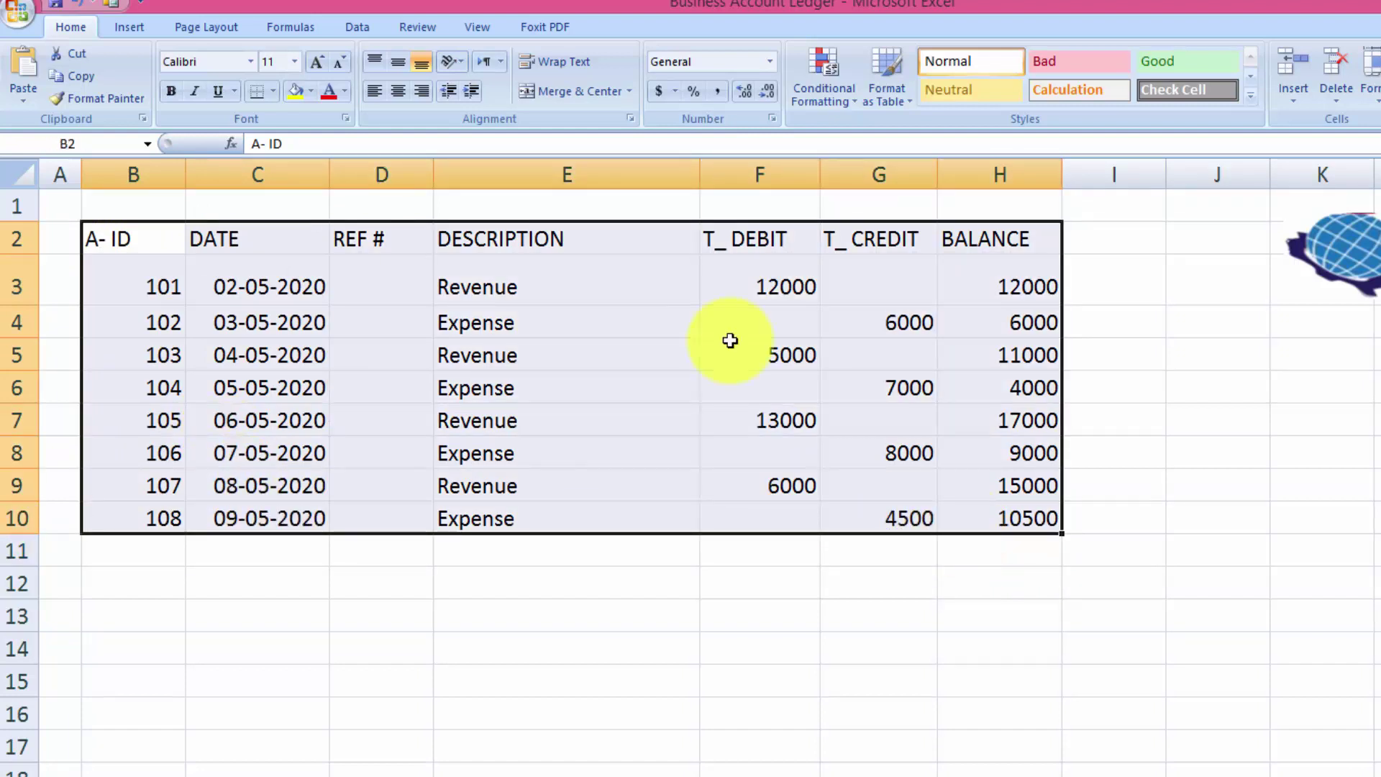
pyautogui.click(274, 91)
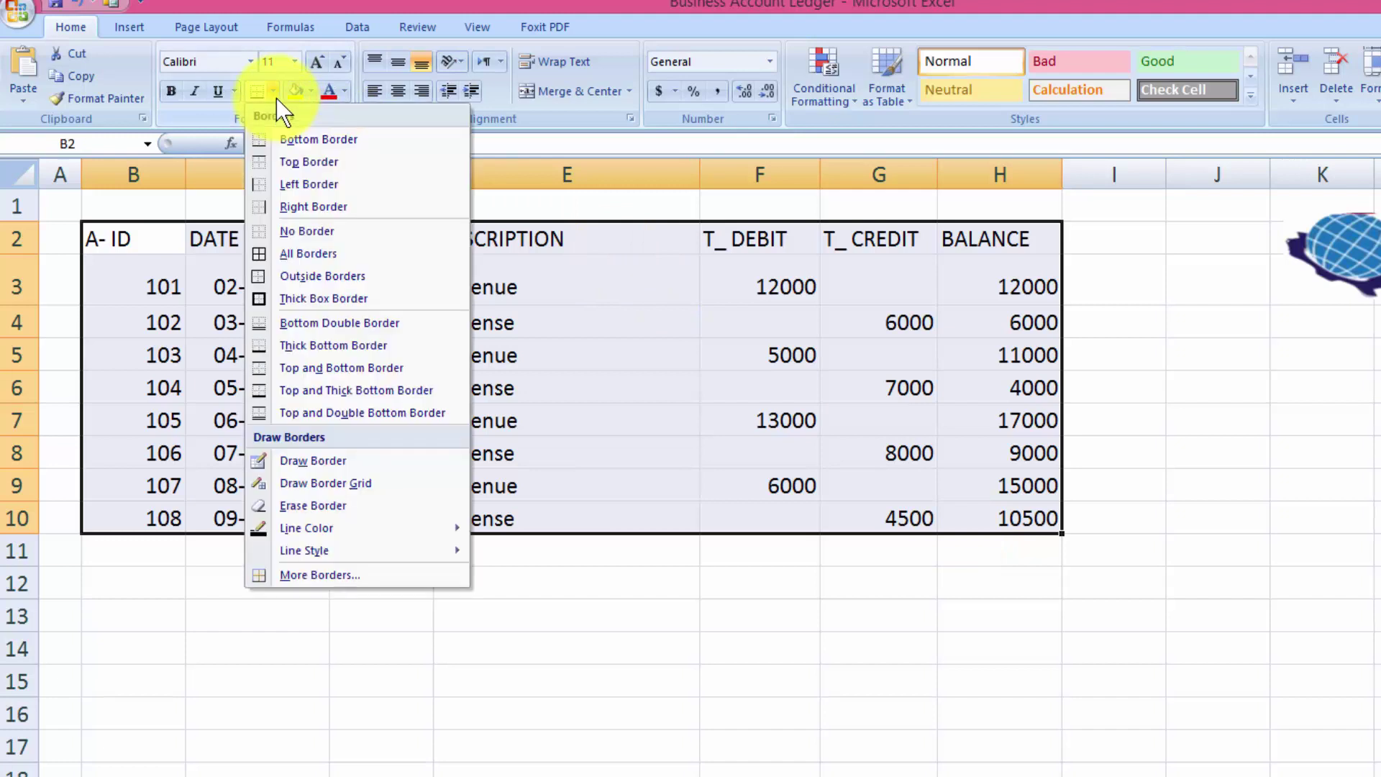
pyautogui.click(282, 248)
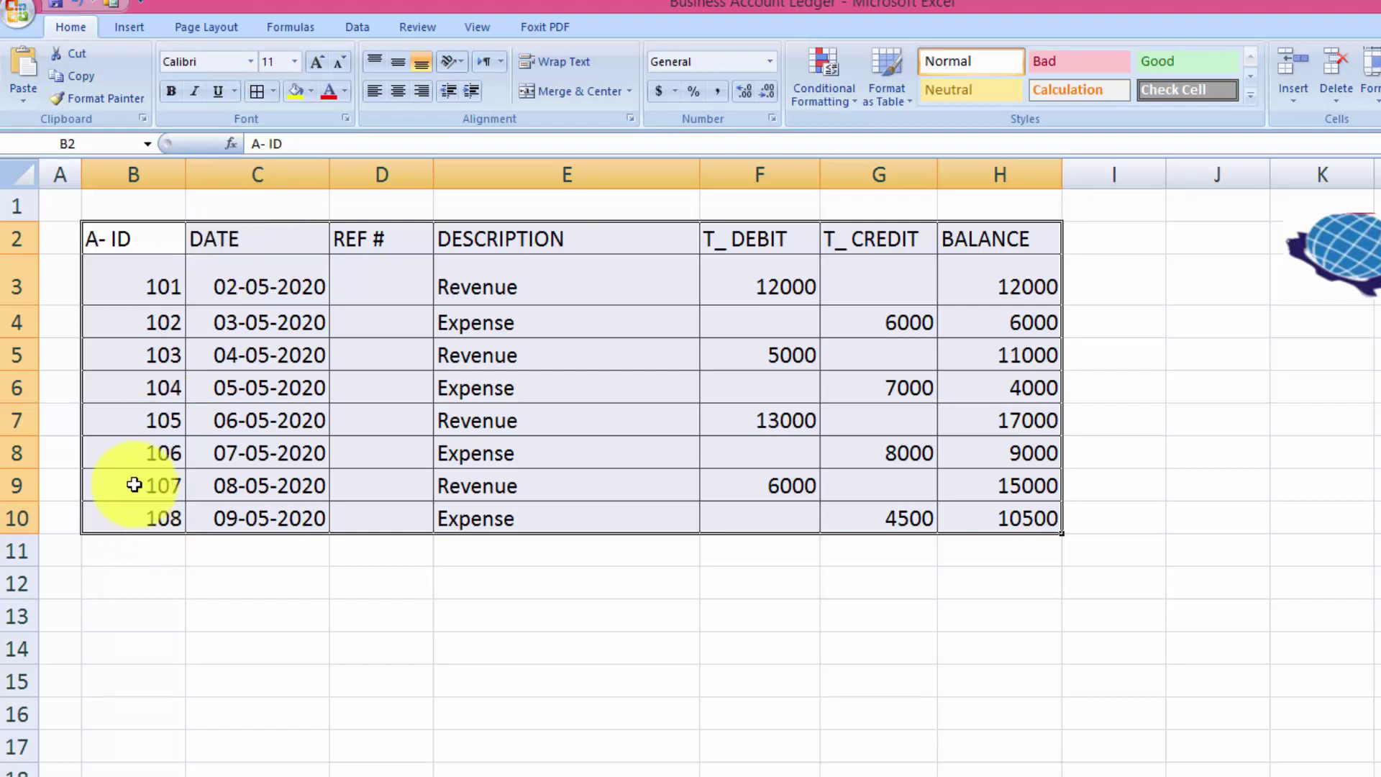
# Extend all borders to B2:H11, add a Thick Box Border, and heighten row 2.
pyautogui.moveTo(141, 245)
pyautogui.mouseDown()
pyautogui.moveTo(188, 549)
pyautogui.moveTo(985, 553)
pyautogui.mouseUp()
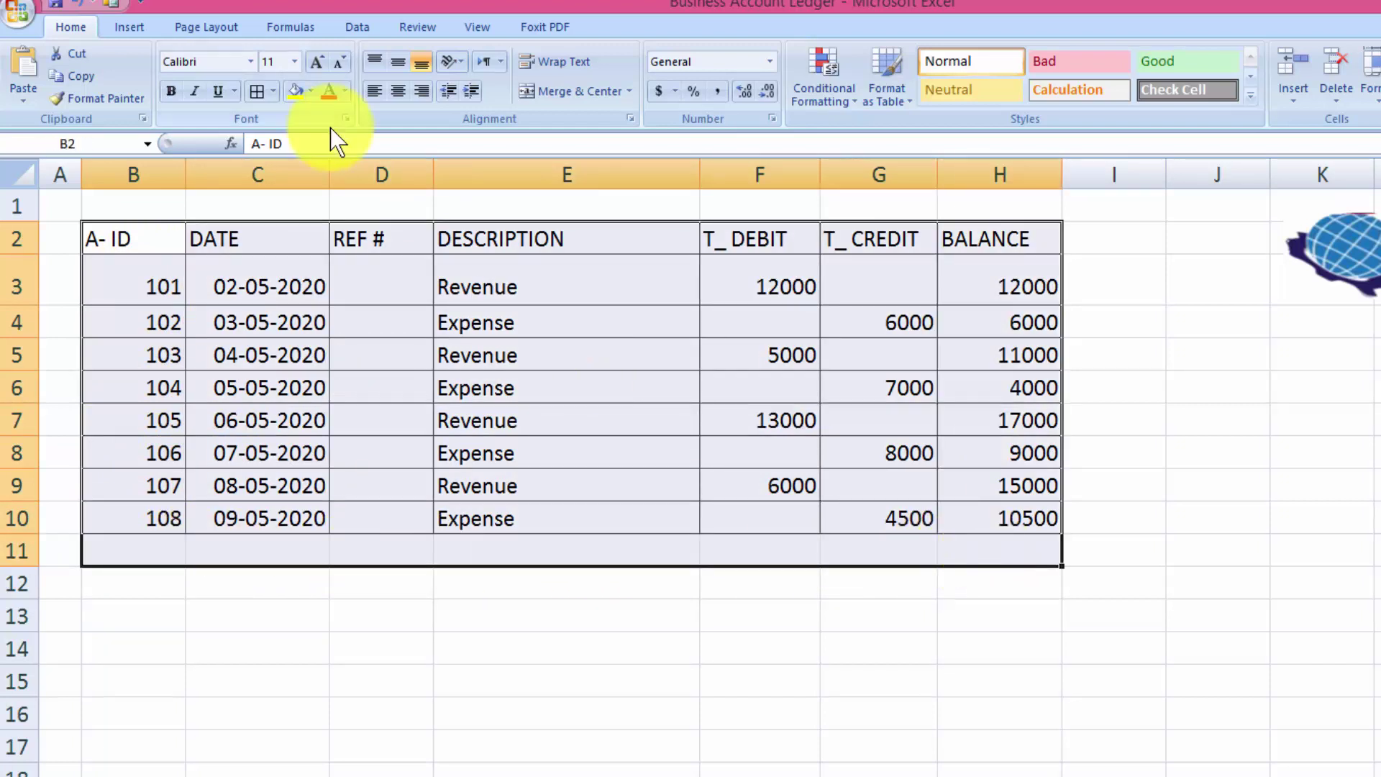
pyautogui.click(258, 93)
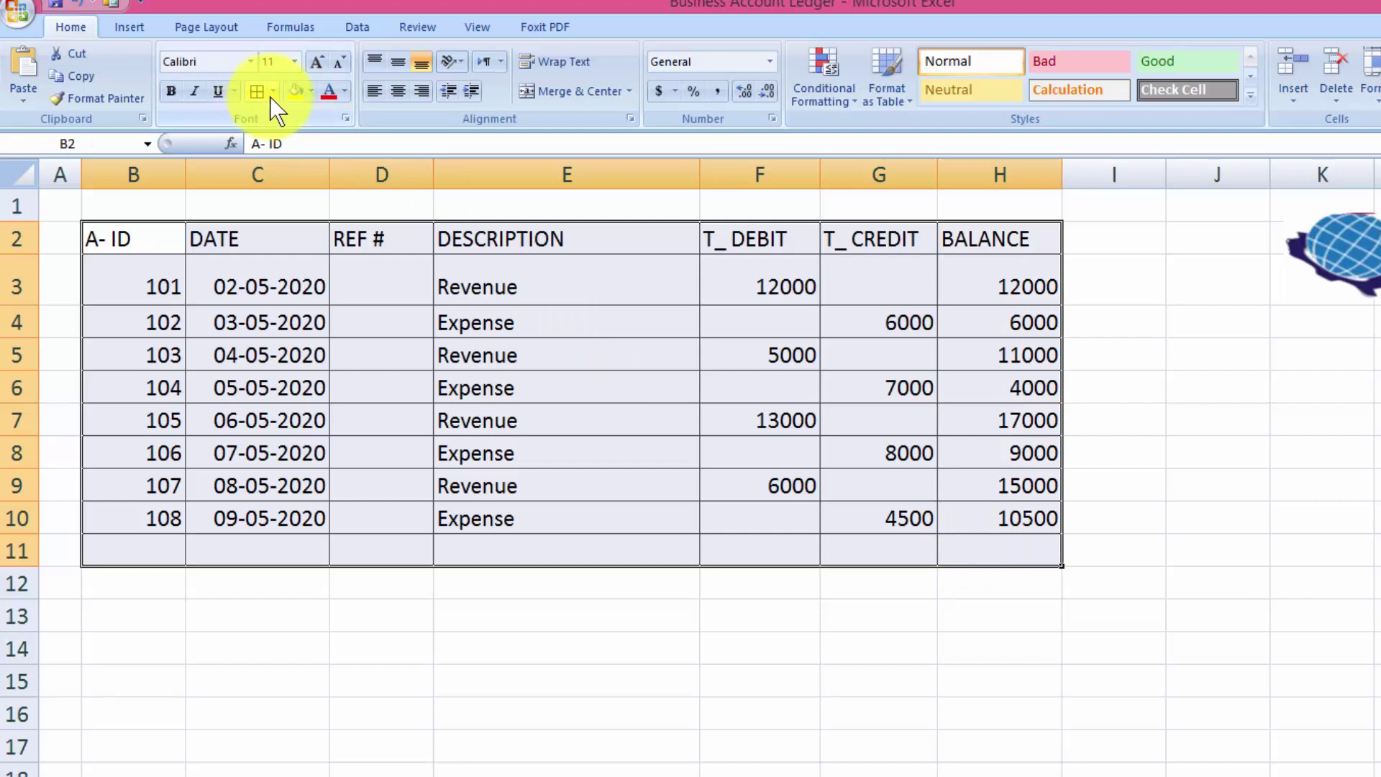
pyautogui.click(274, 93)
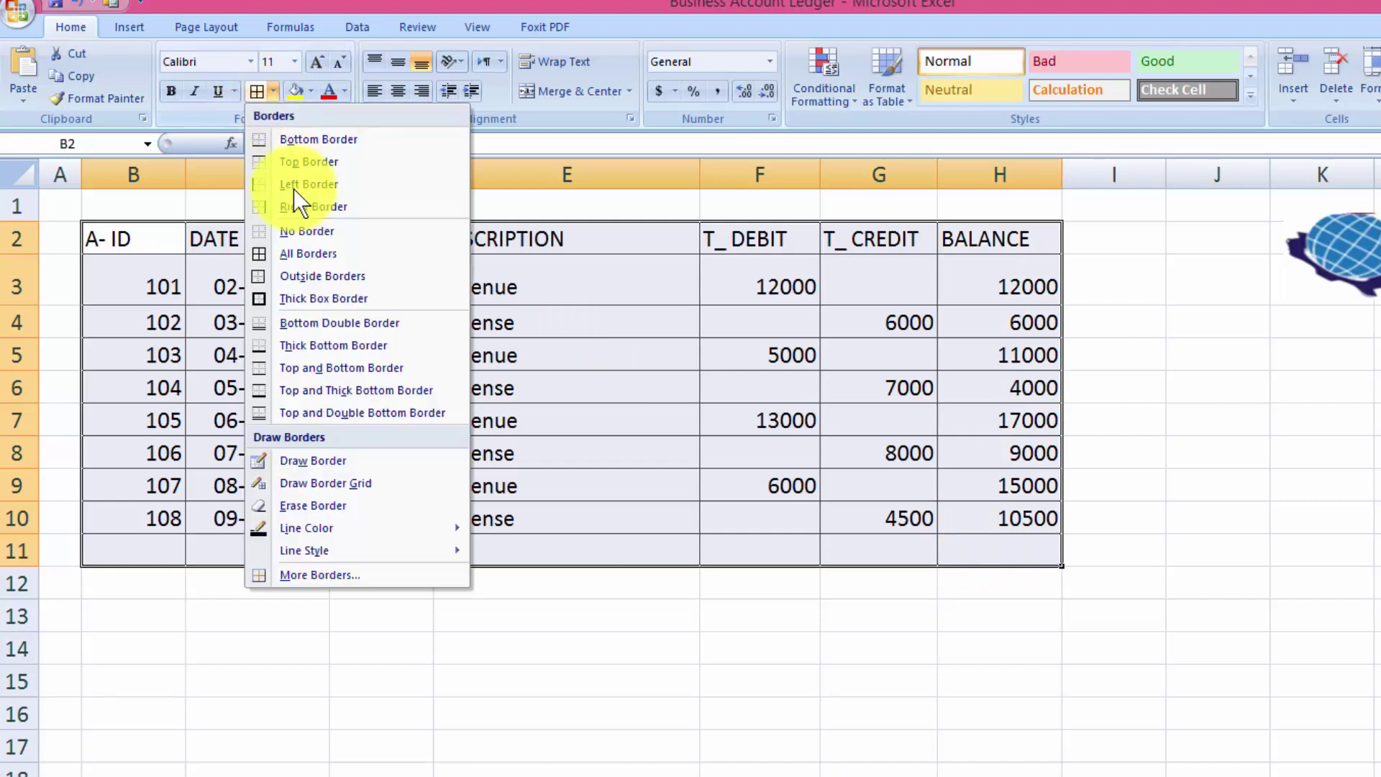
pyautogui.click(300, 298)
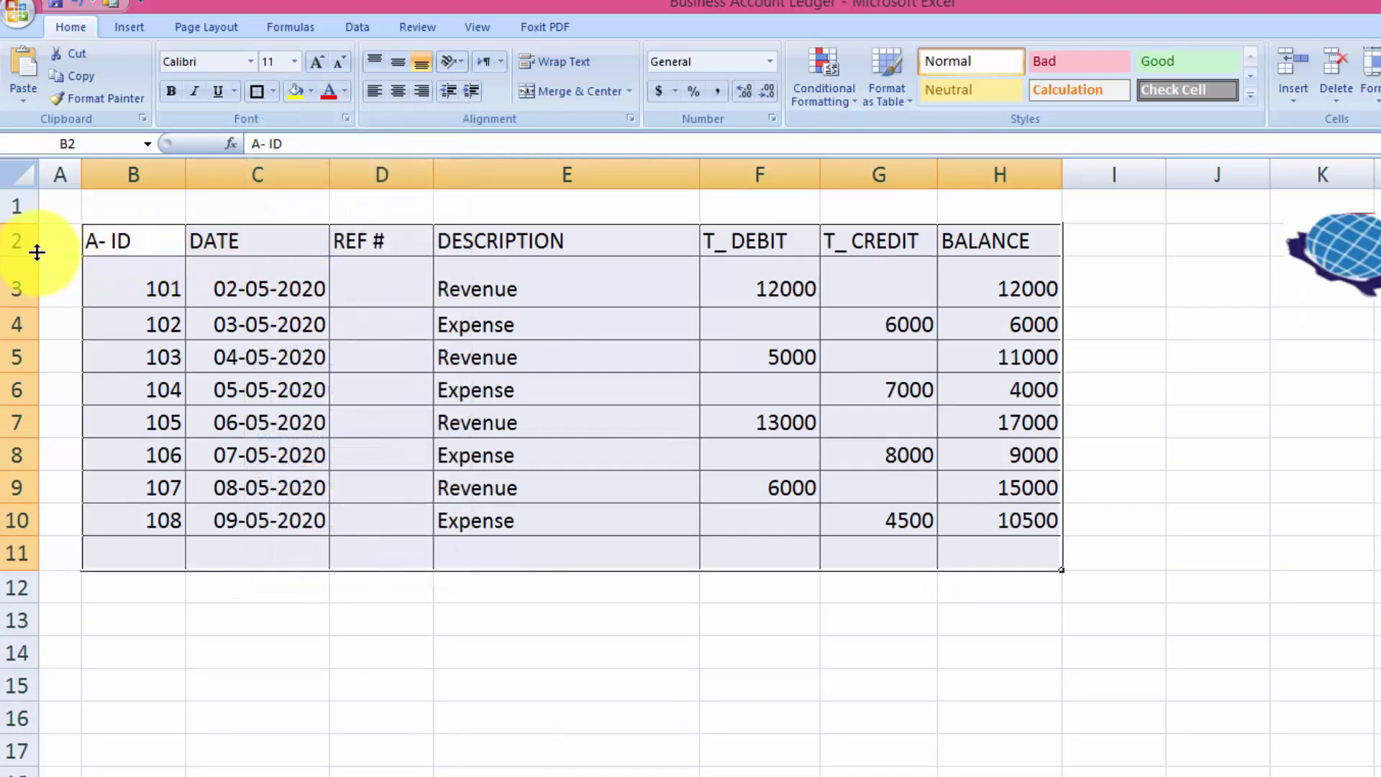
pyautogui.moveTo(37, 256); pyautogui.dragTo(24, 278)
# Heighten row 2 and make the B2:H2 headers bold, underlined and centred both ways.
pyautogui.click(125, 255)
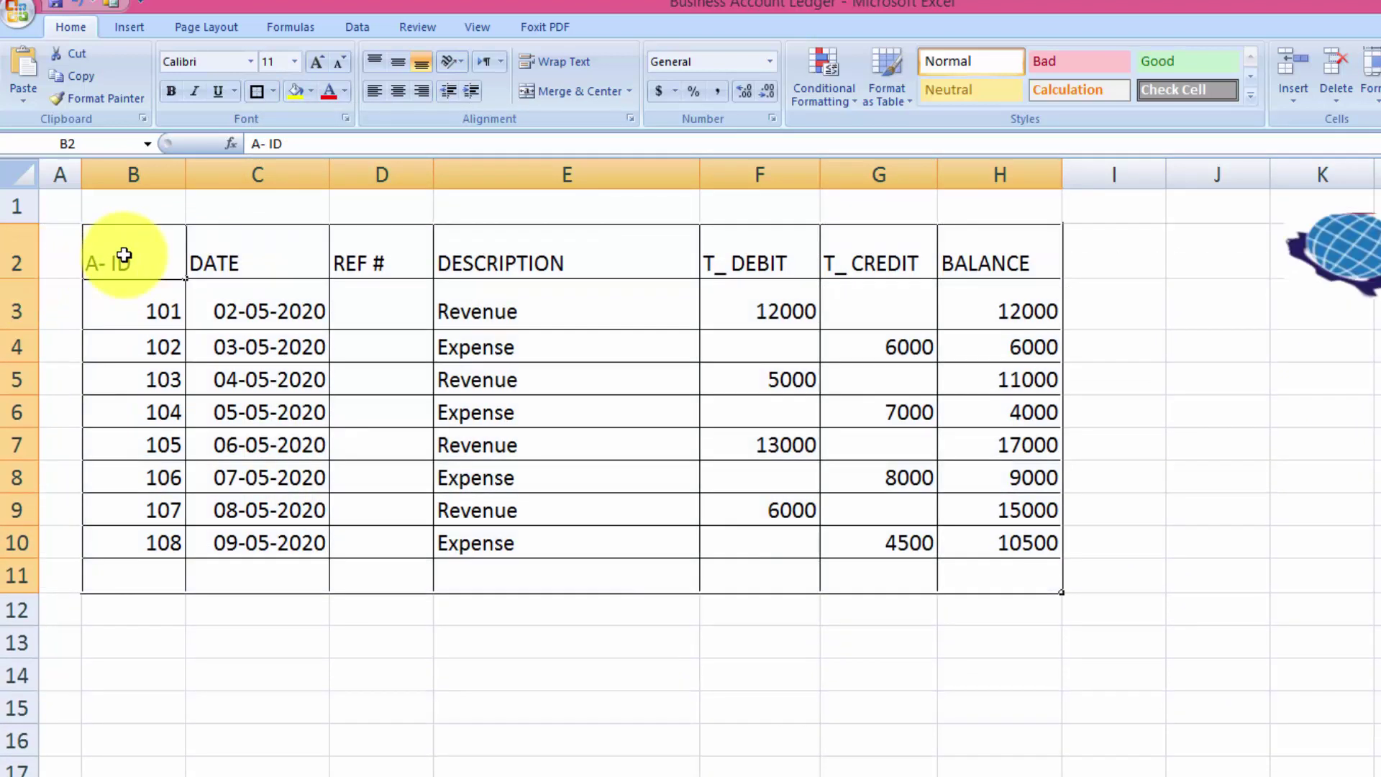
pyautogui.moveTo(125, 254); pyautogui.dragTo(1000, 252)
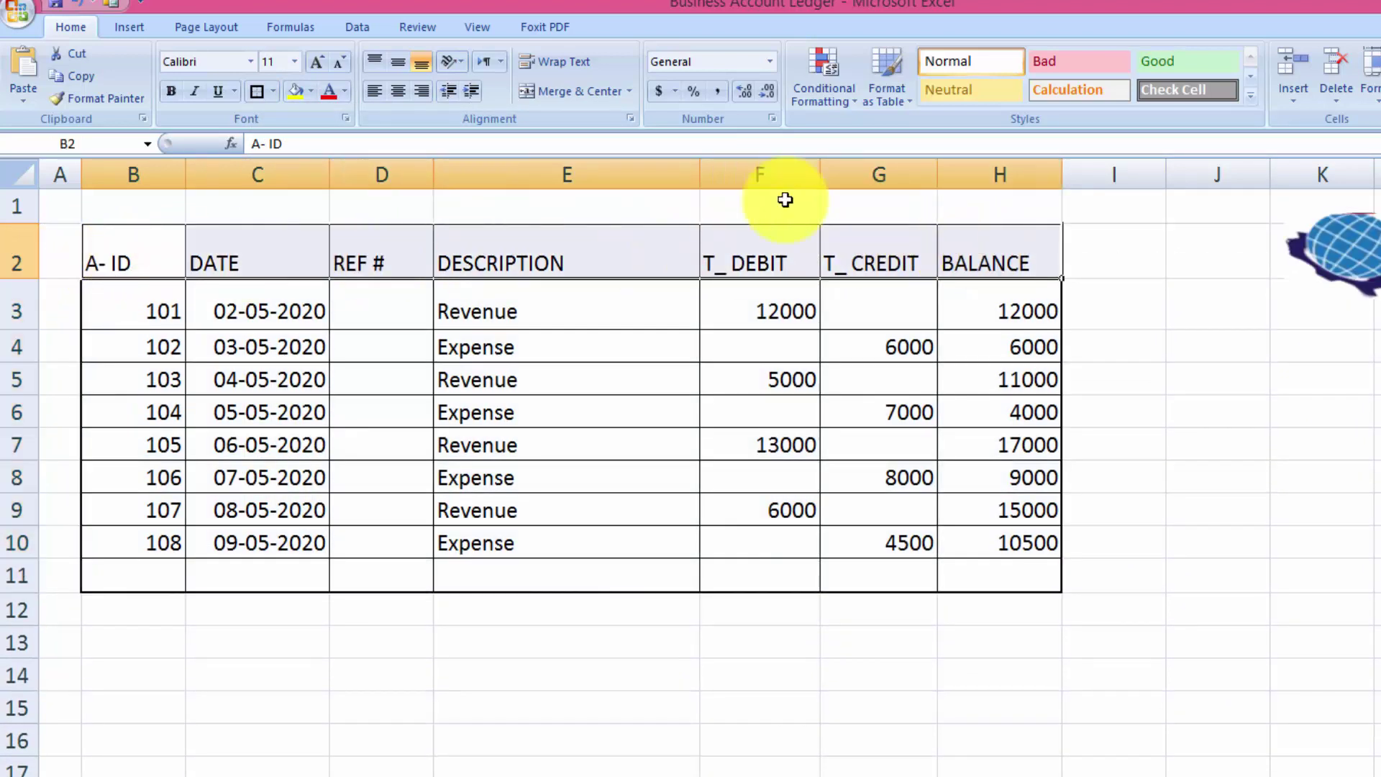
pyautogui.click(397, 92)
pyautogui.click(404, 62)
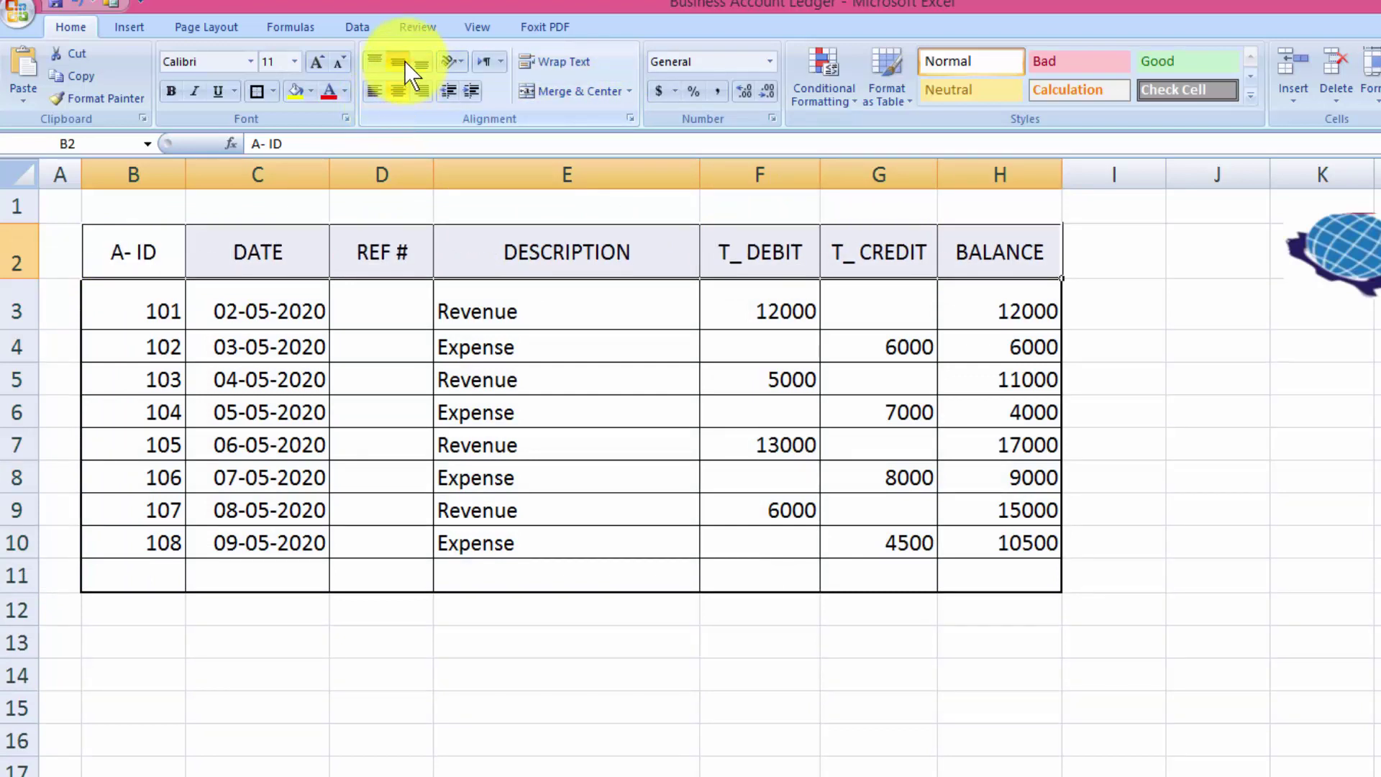
pyautogui.click(218, 92)
pyautogui.click(170, 91)
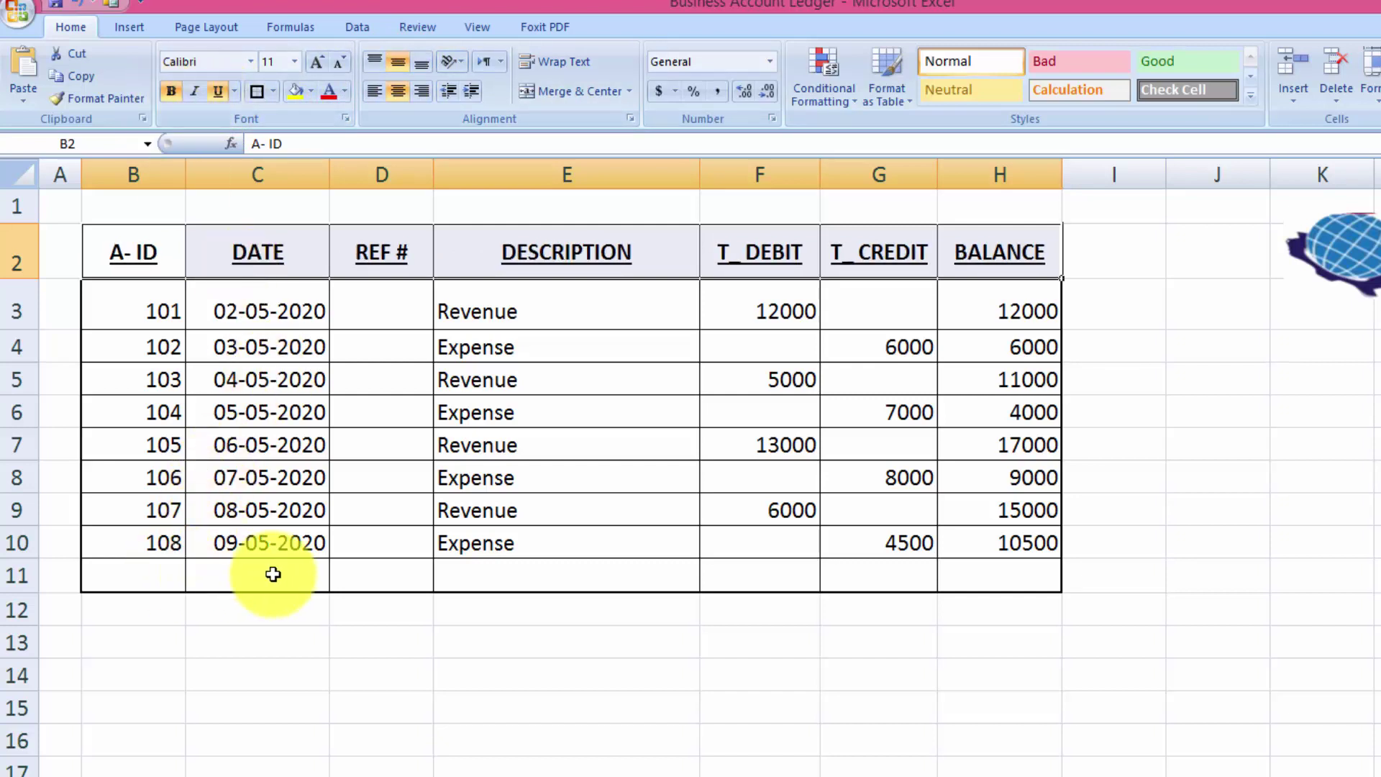
pyautogui.click(483, 569)
# Label E11 'Total' and sum F3:F10 in F11 for the 36000 debit total.
pyautogui.click(483, 568)
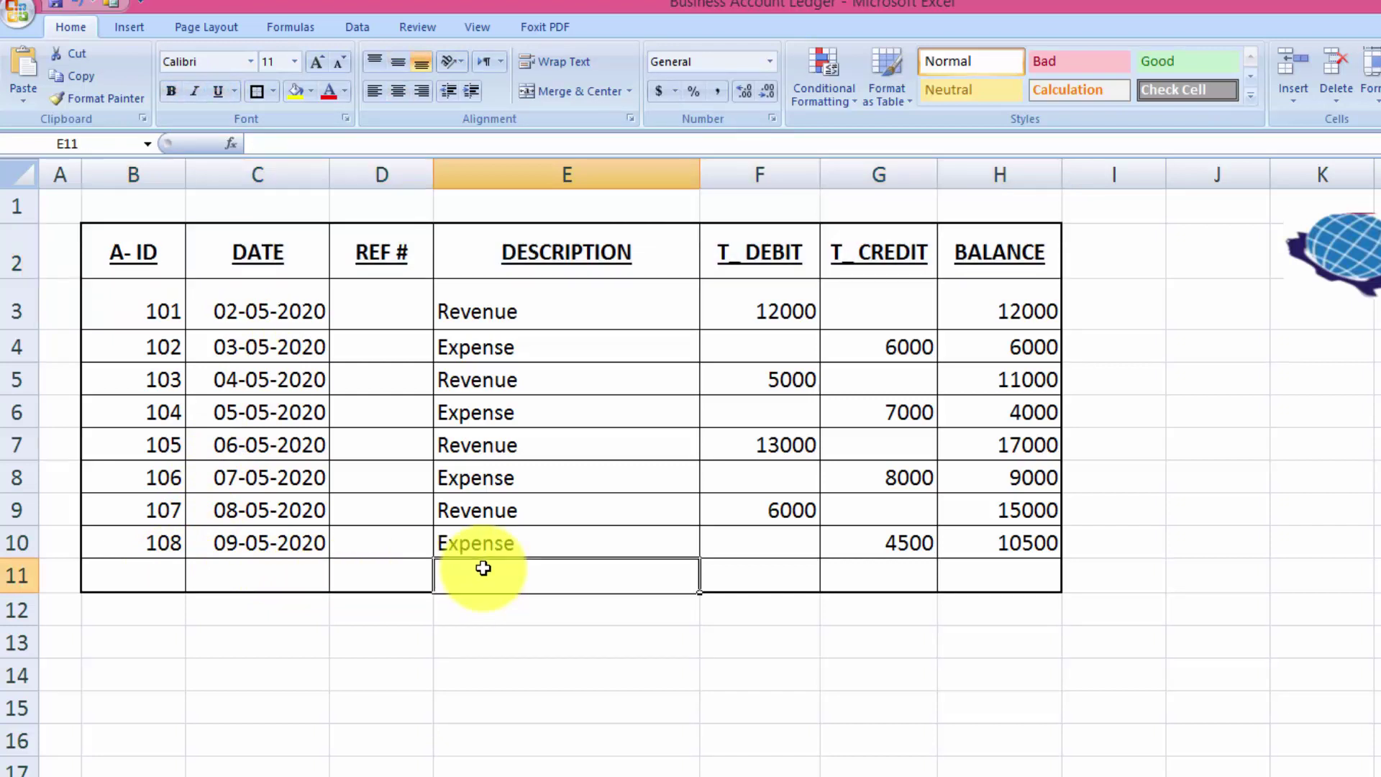
pyautogui.write('Toal')
pyautogui.press('Tab')
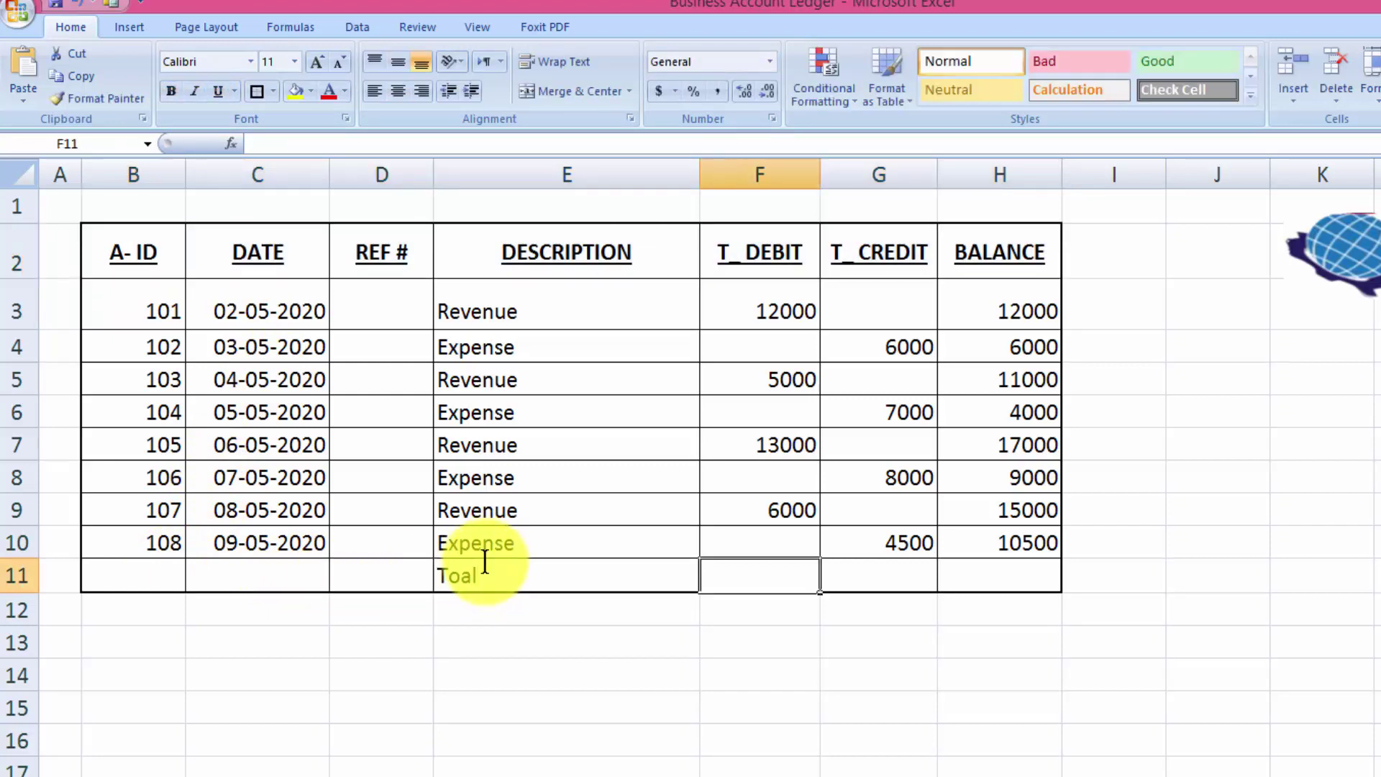
pyautogui.press('Left')
pyautogui.press('Left')
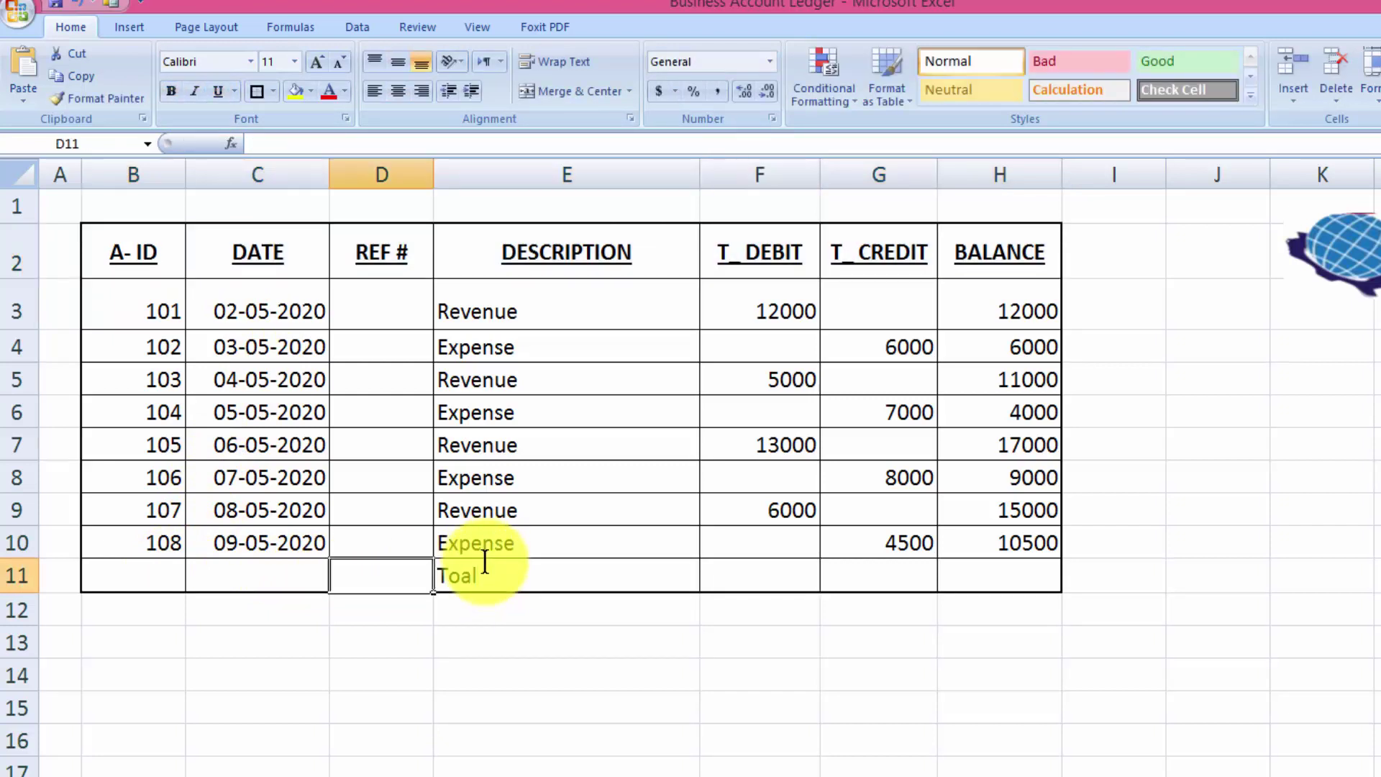
pyautogui.press('Right')
pyautogui.write('Tota')
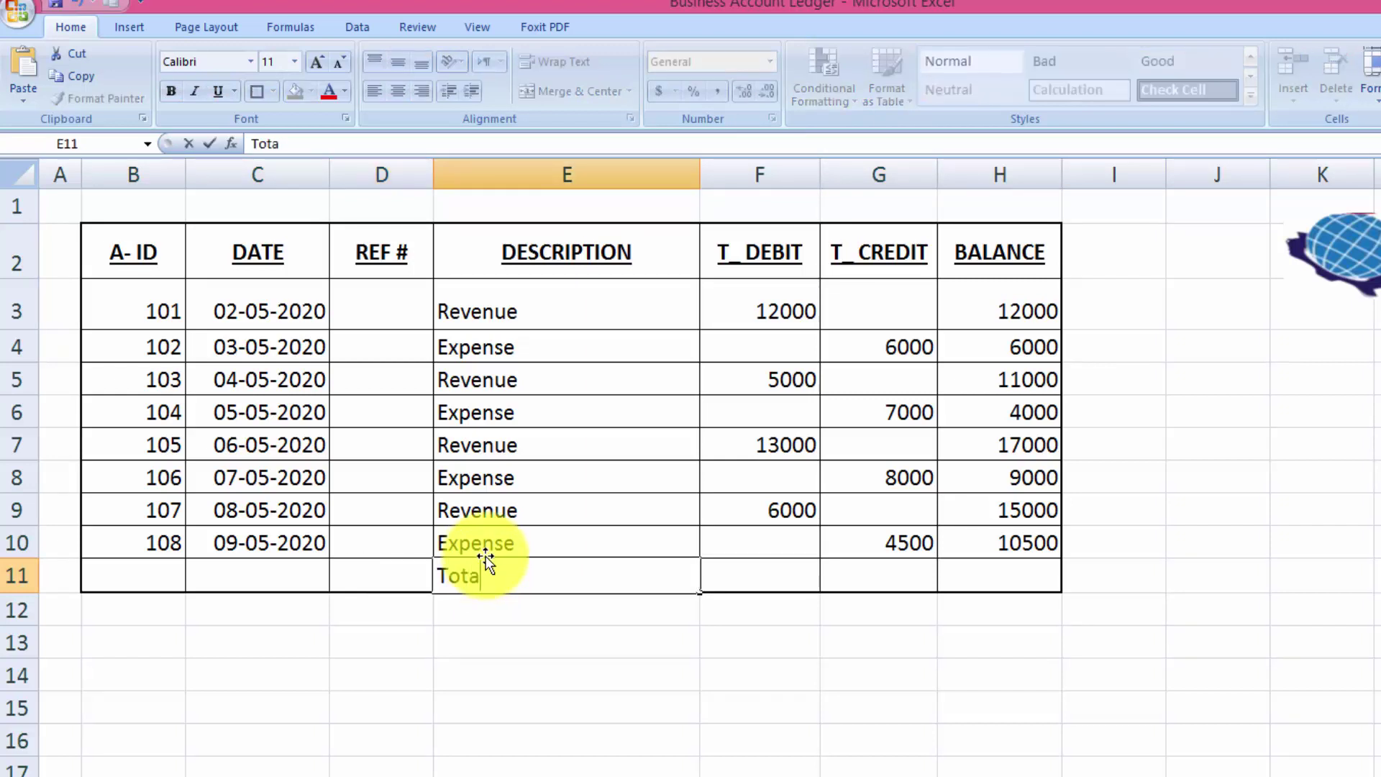
pyautogui.write('l')
pyautogui.press('Tab')
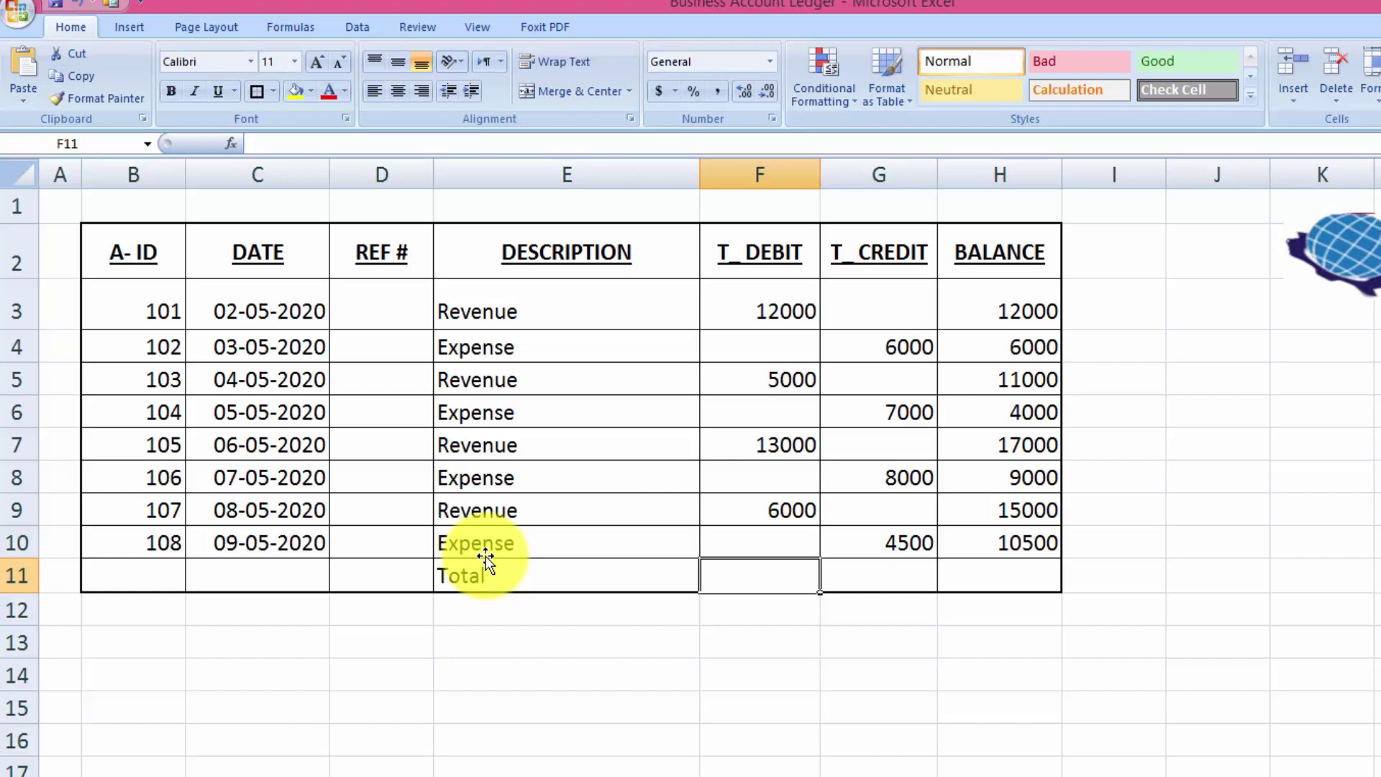
pyautogui.hotkey('alt', '=')
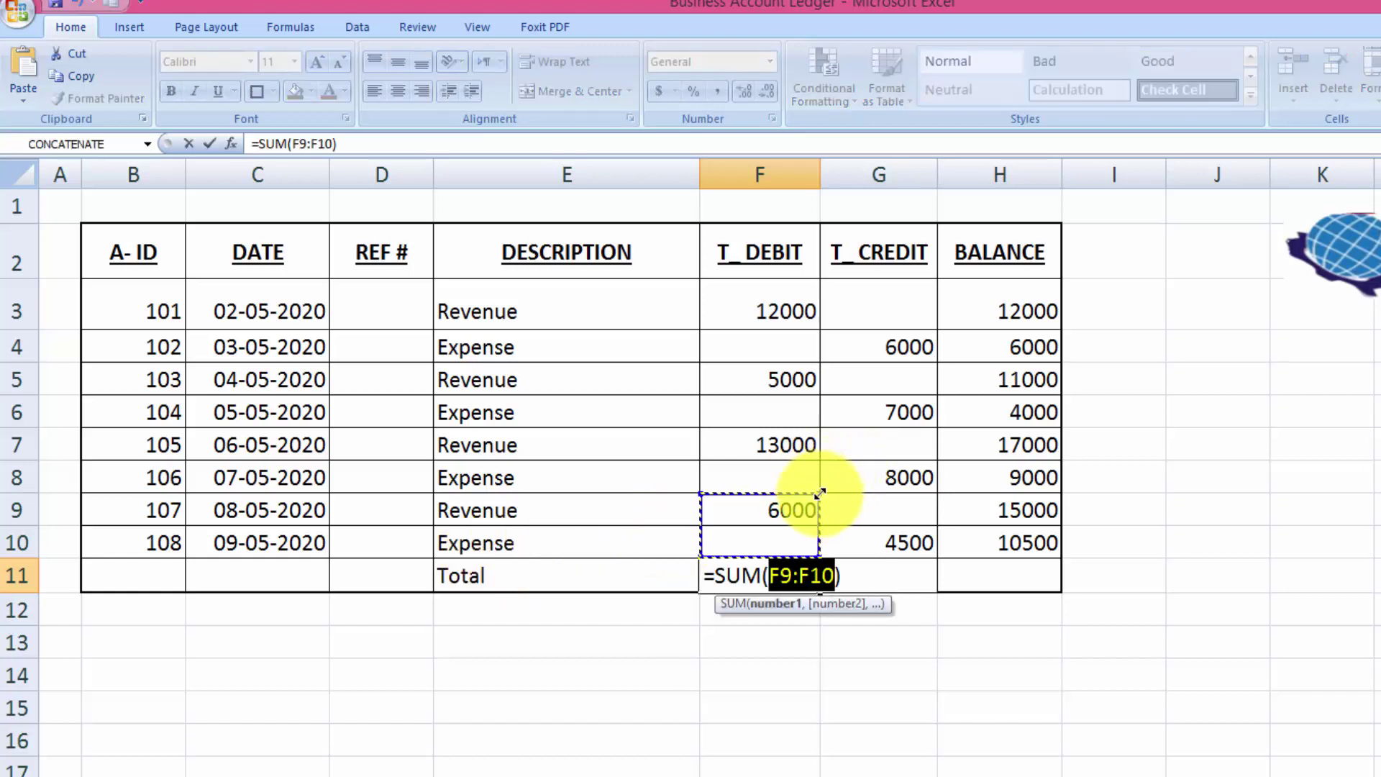
pyautogui.moveTo(820, 493); pyautogui.dragTo(824, 286)
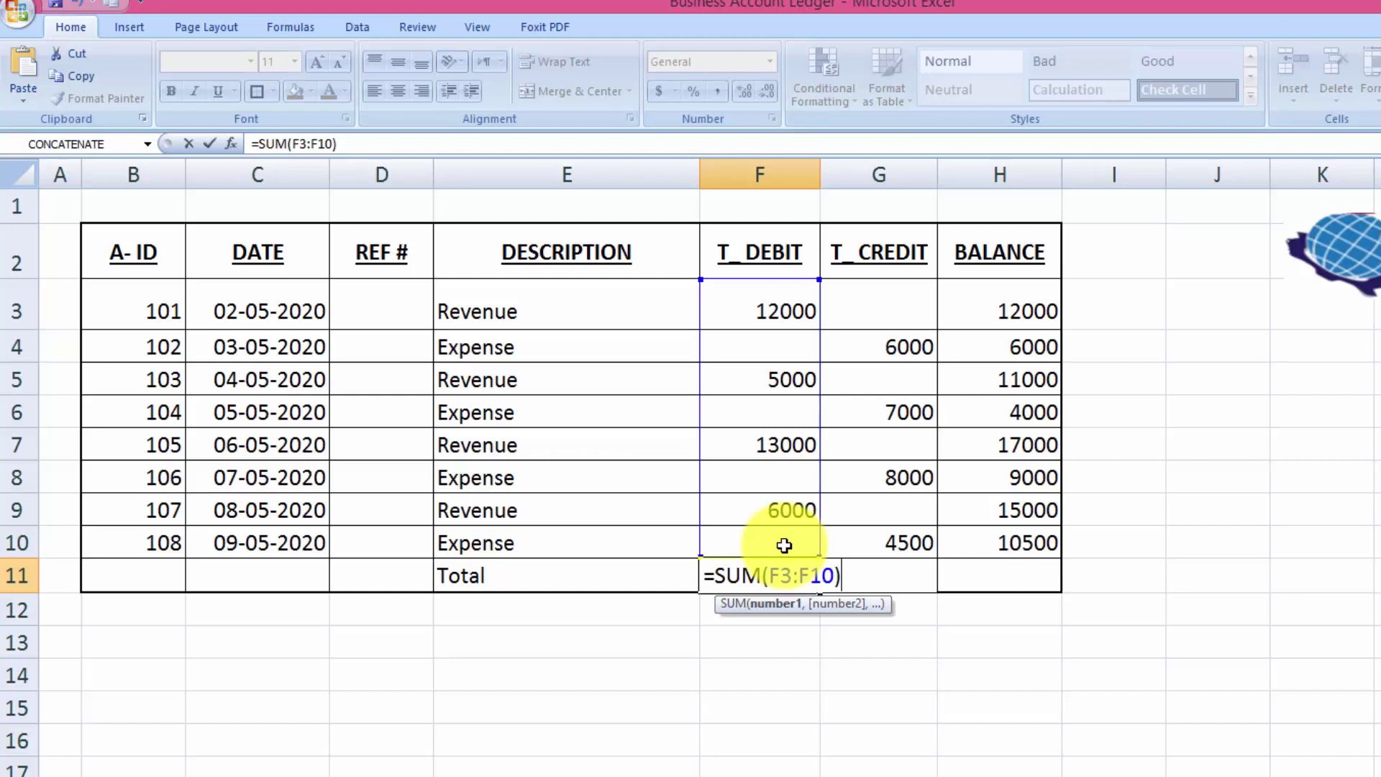
pyautogui.press('Return')
# Sum G3:G10 in G11 for 25500 credits and set H11 to =F11-G11, giving 10500.
pyautogui.click(869, 575)
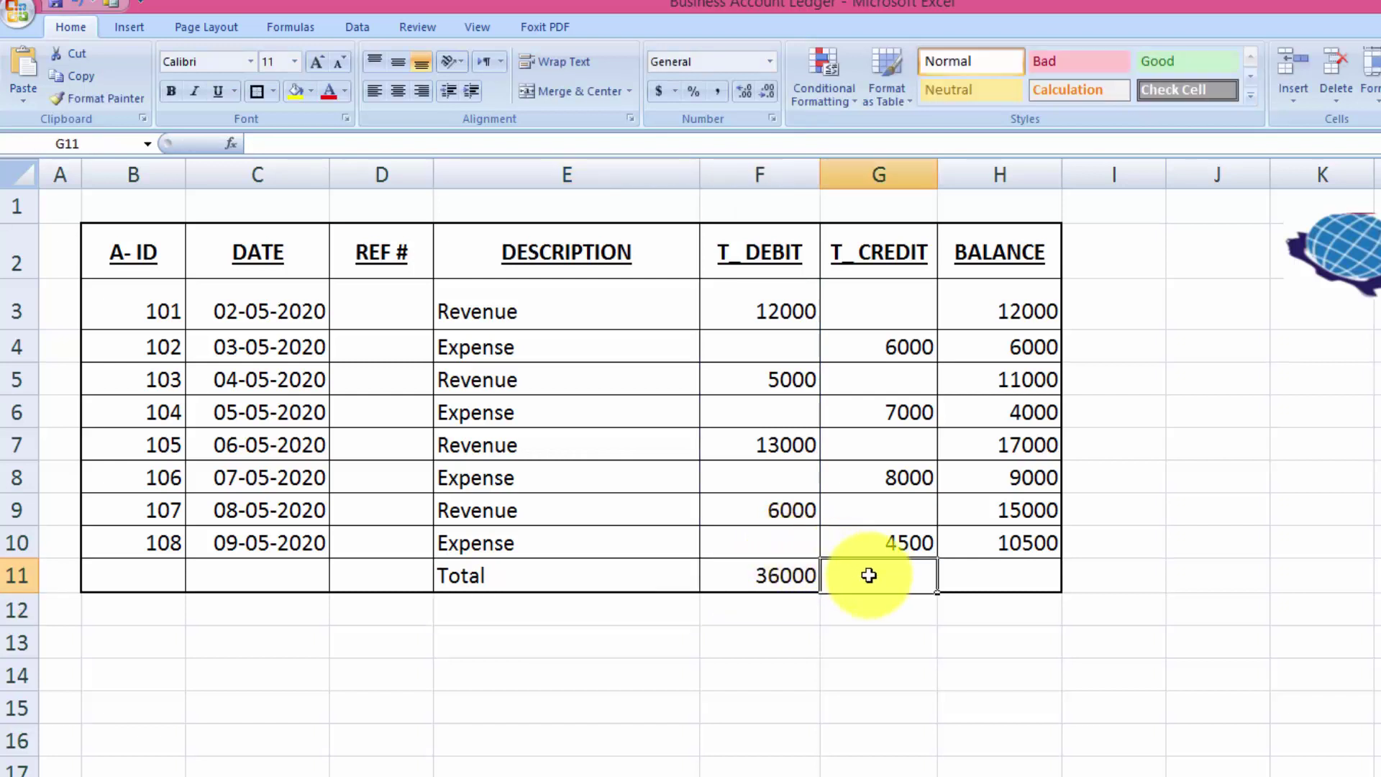
pyautogui.hotkey('alt', '=')
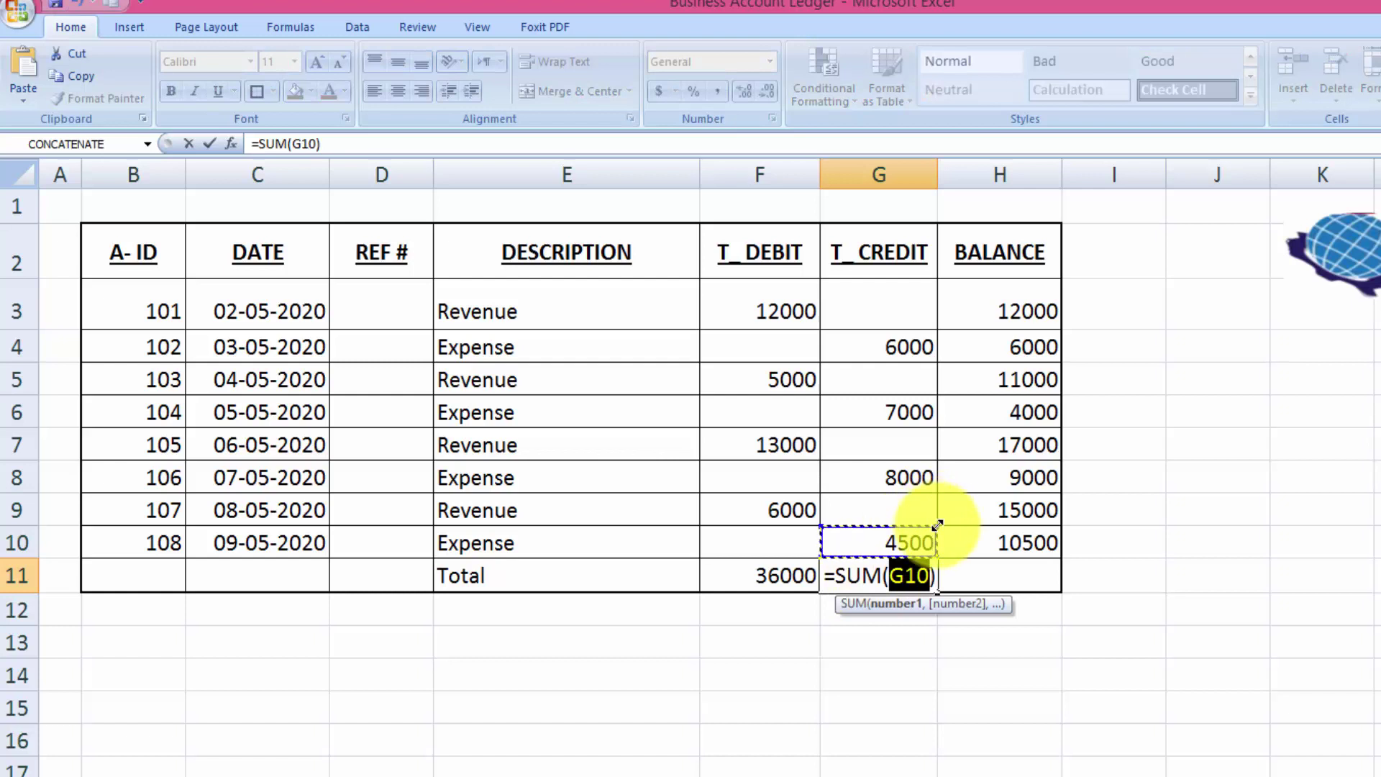
pyautogui.moveTo(937, 523); pyautogui.dragTo(954, 268)
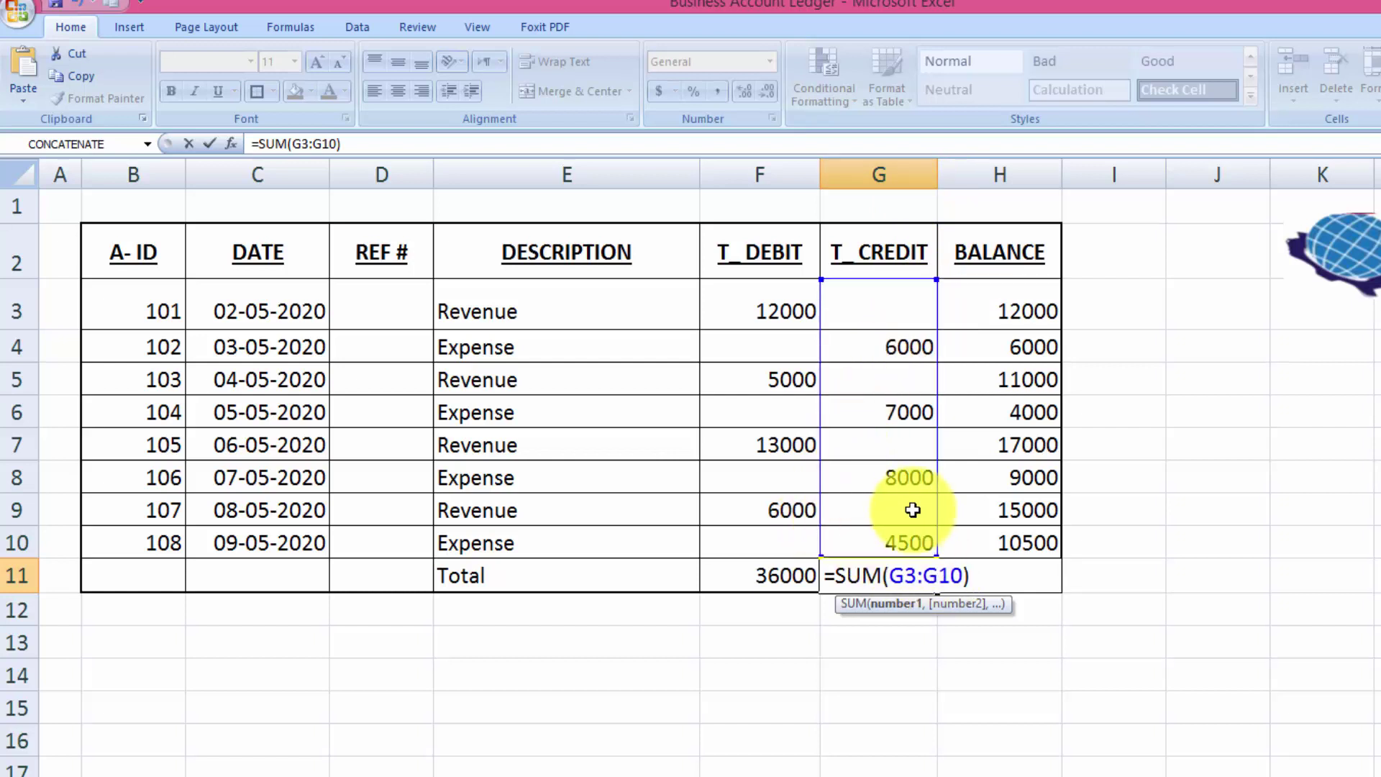
pyautogui.press('Return')
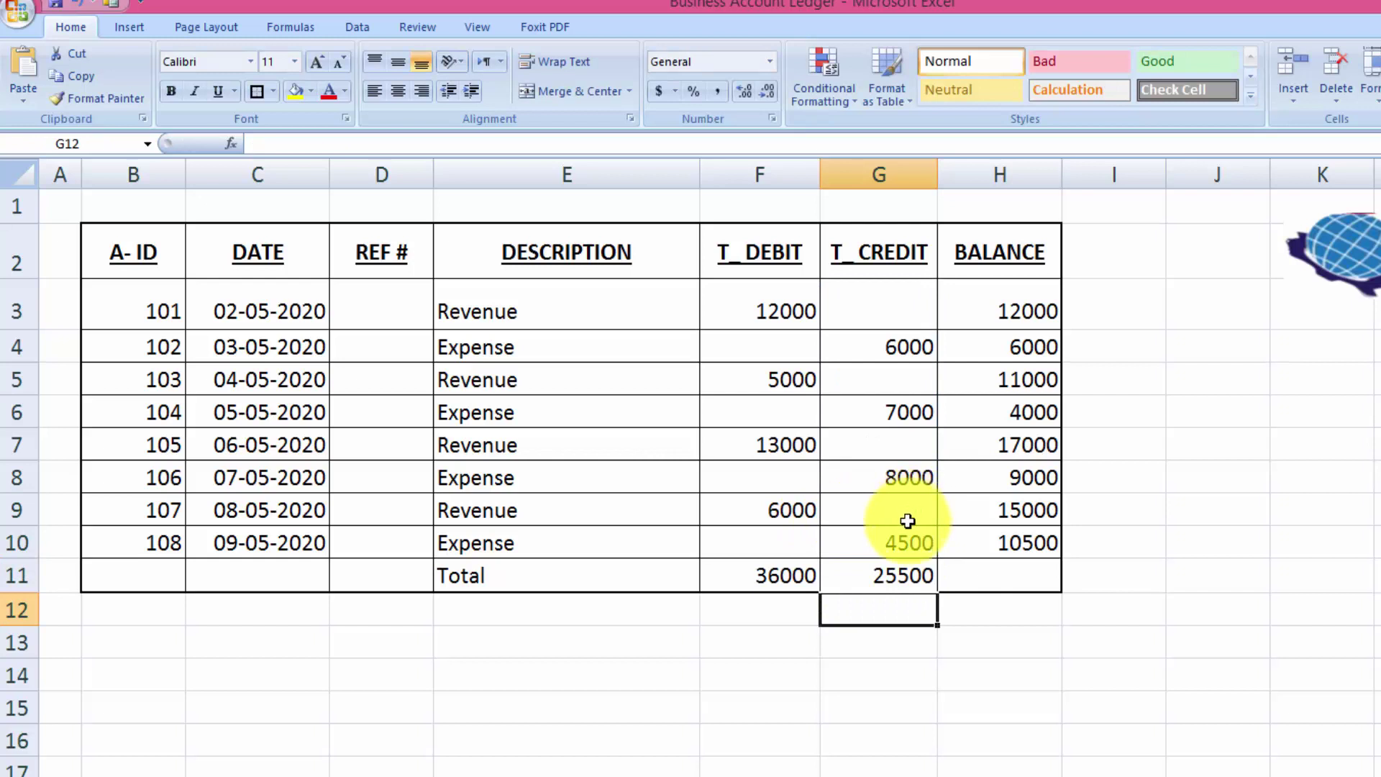
pyautogui.click(992, 568)
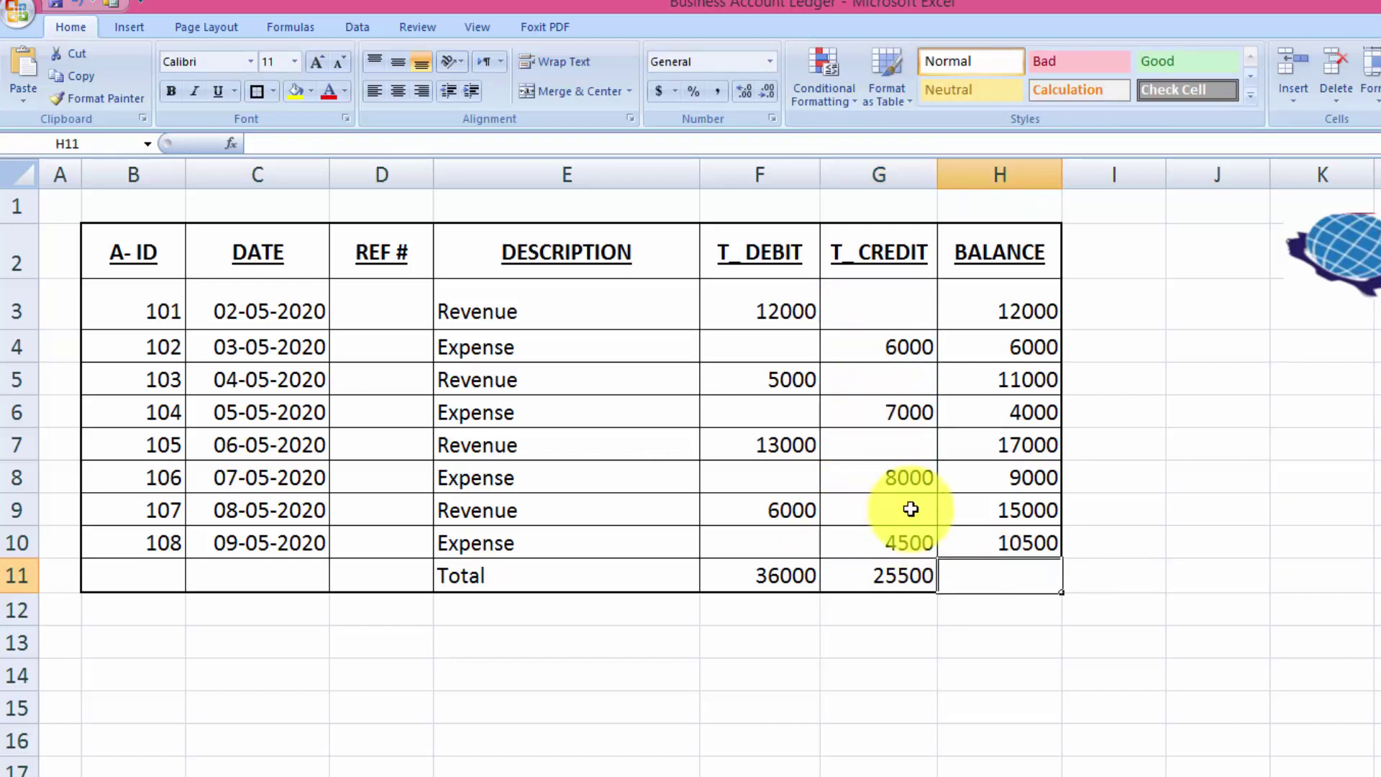
pyautogui.write('=')
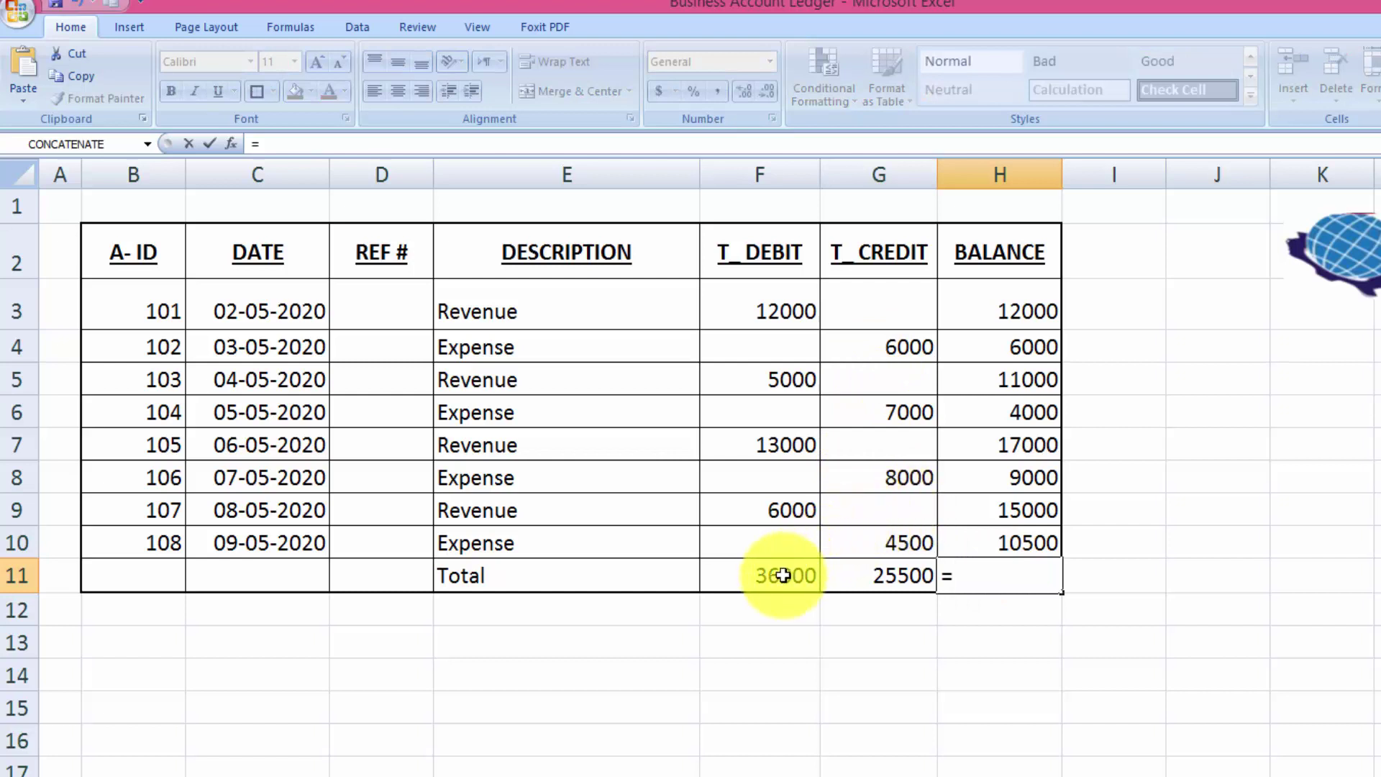
pyautogui.click(784, 575)
pyautogui.write('-')
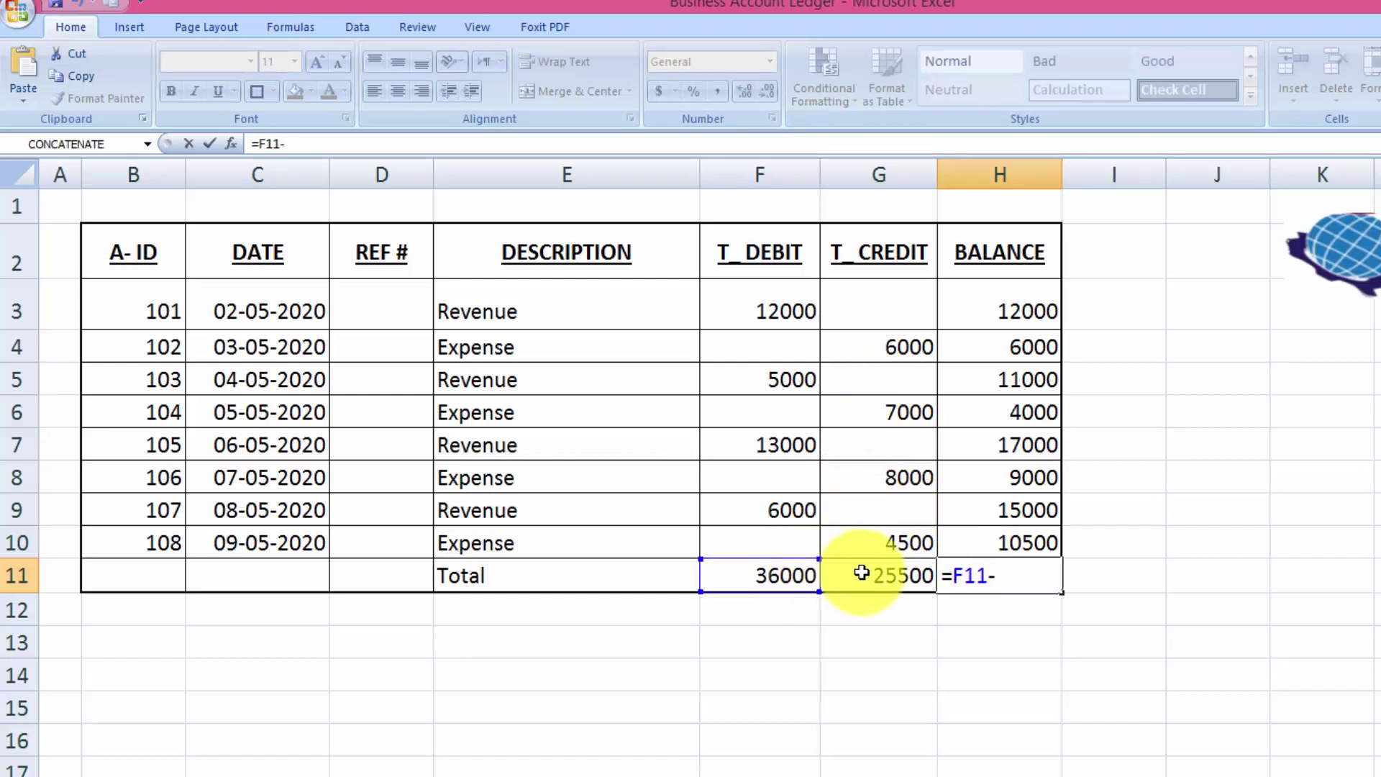
pyautogui.click(873, 576)
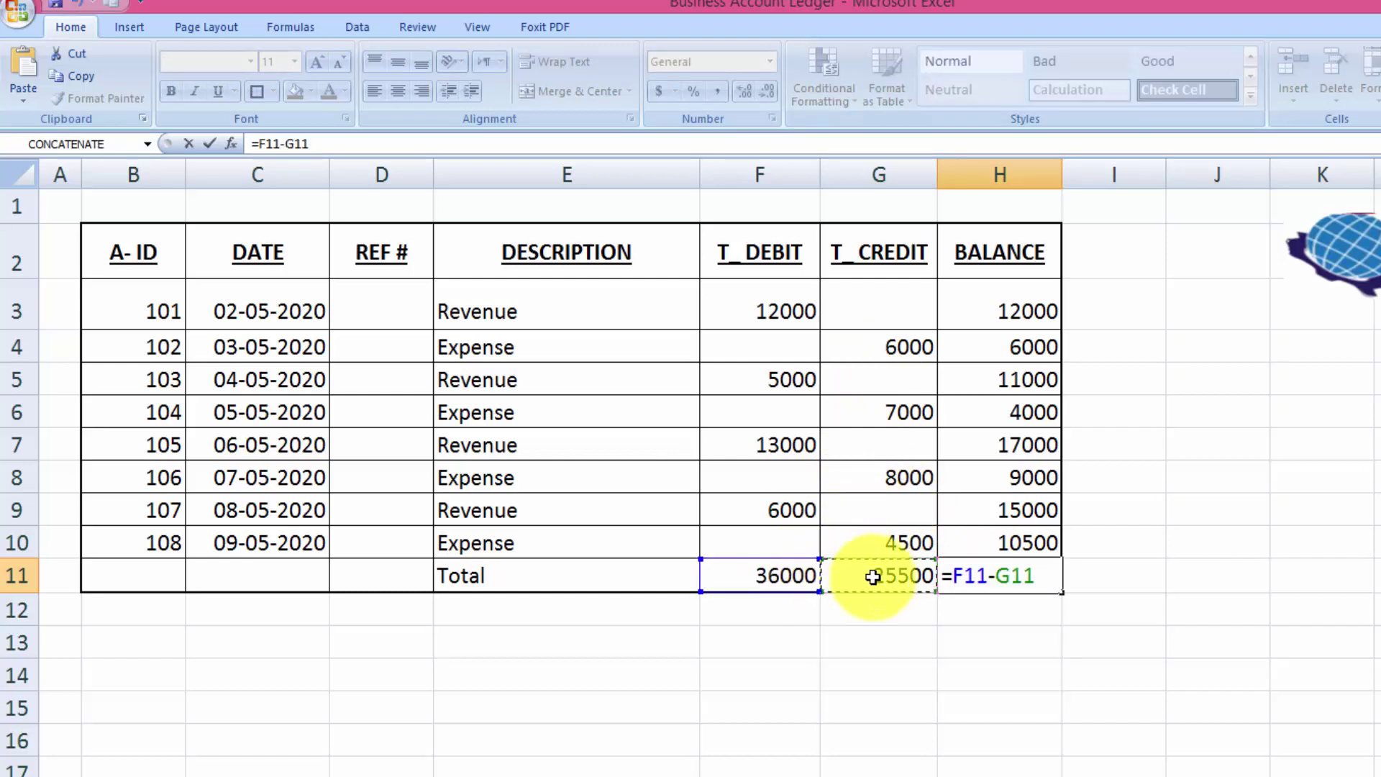
pyautogui.press('Return')
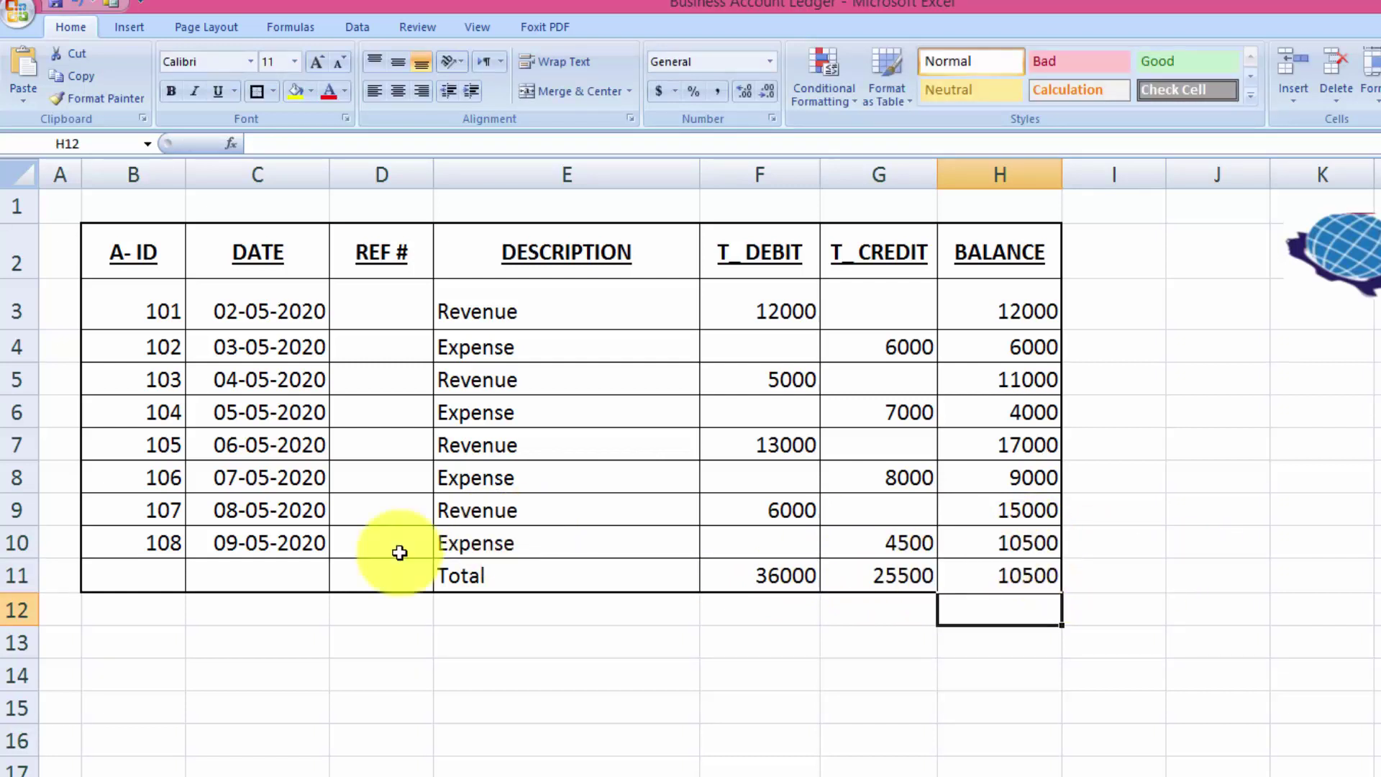
# Give the Total row B11:H11 a Top Double Border, bold text and 12-point font.
pyautogui.click(176, 573)
pyautogui.moveTo(241, 569); pyautogui.dragTo(996, 570)
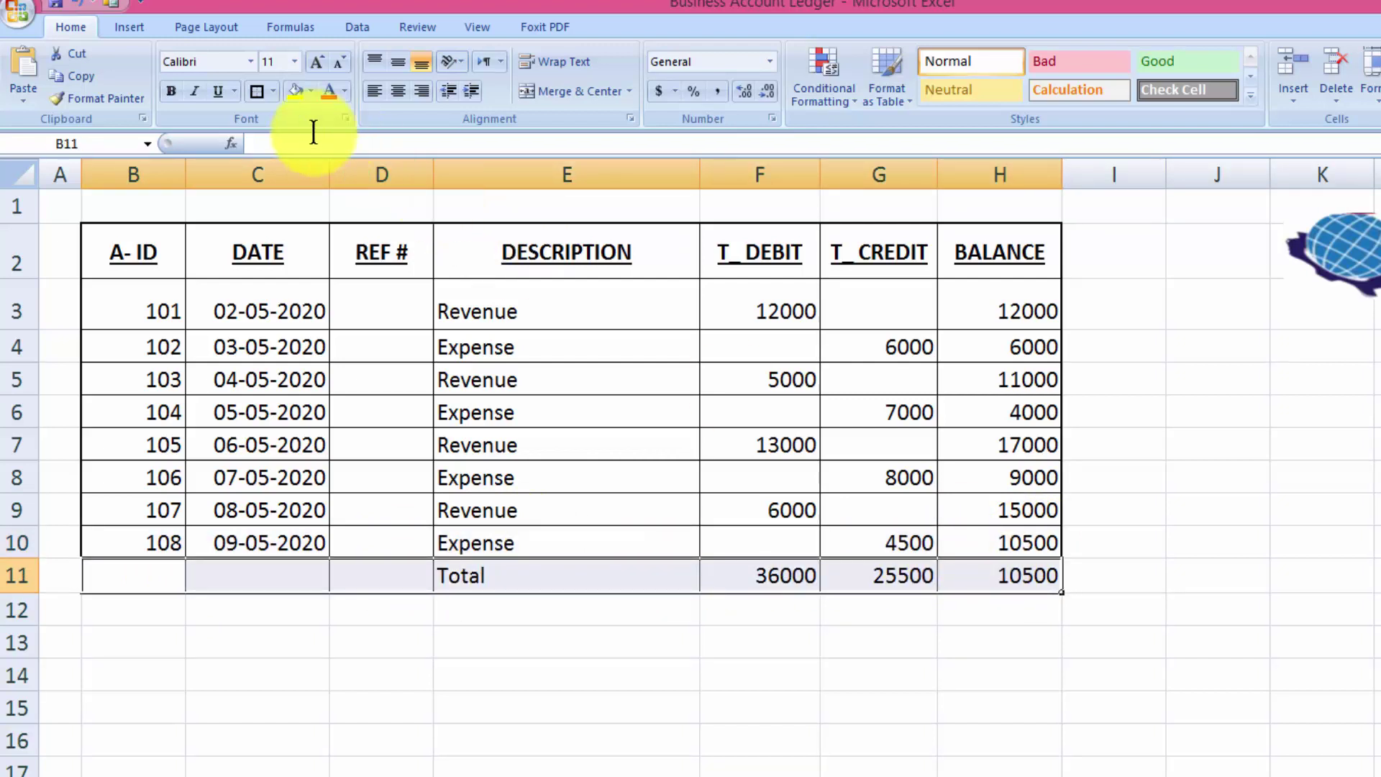
pyautogui.click(260, 92)
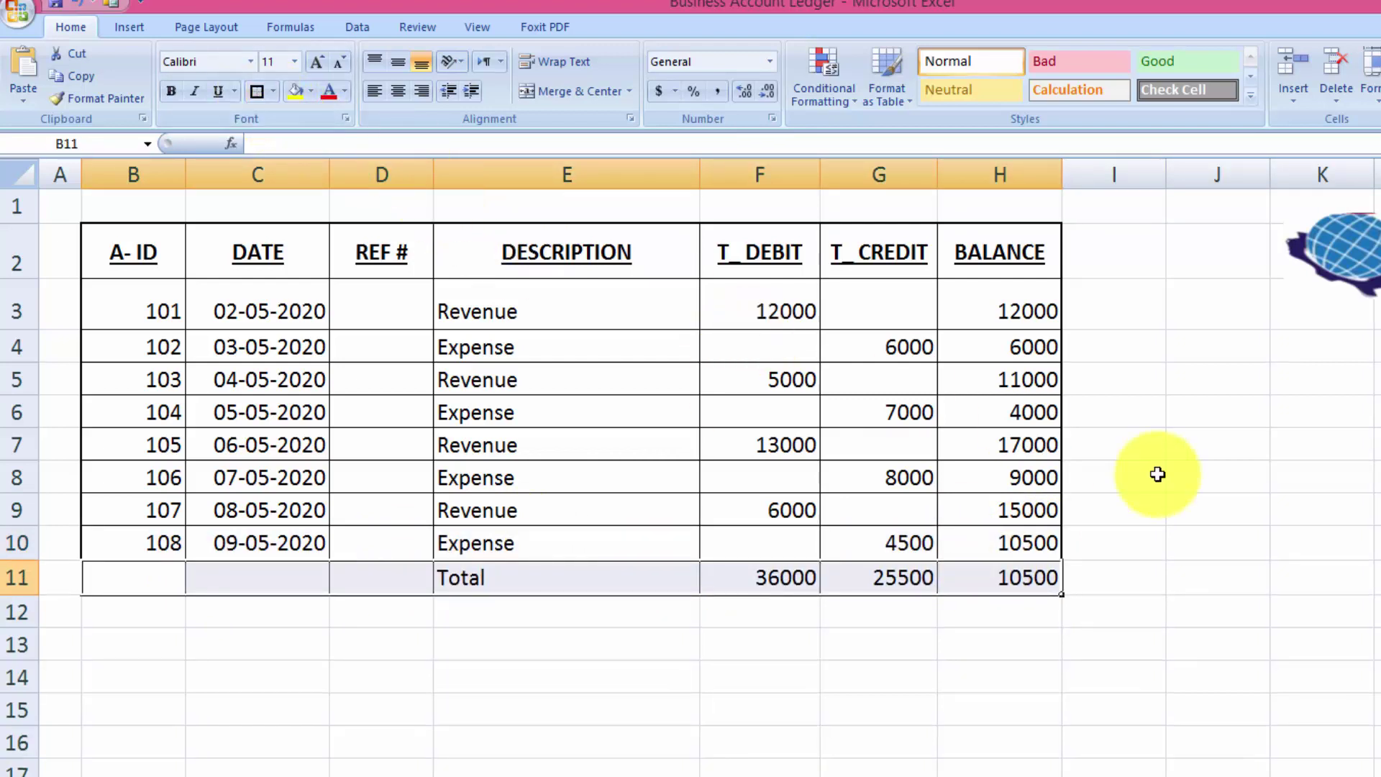
pyautogui.click(173, 91)
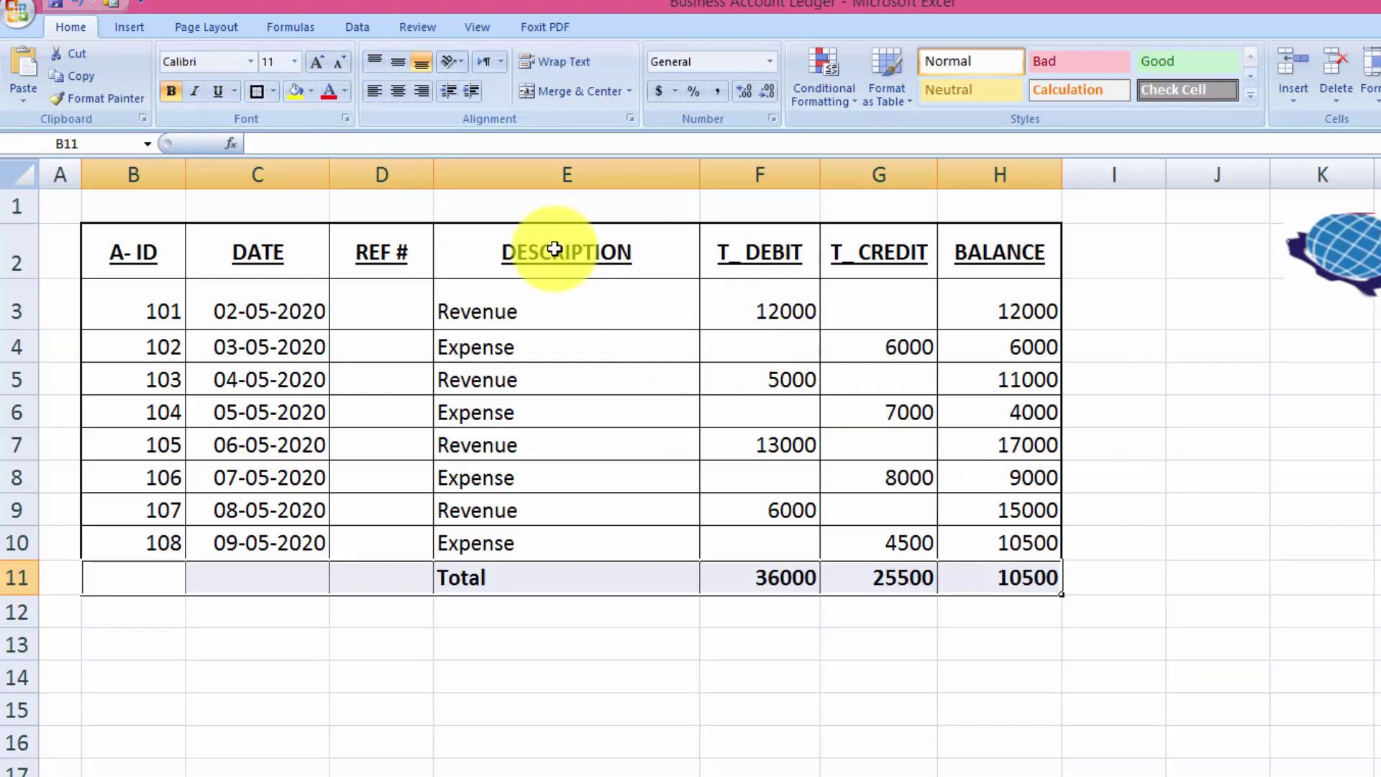
pyautogui.click(312, 70)
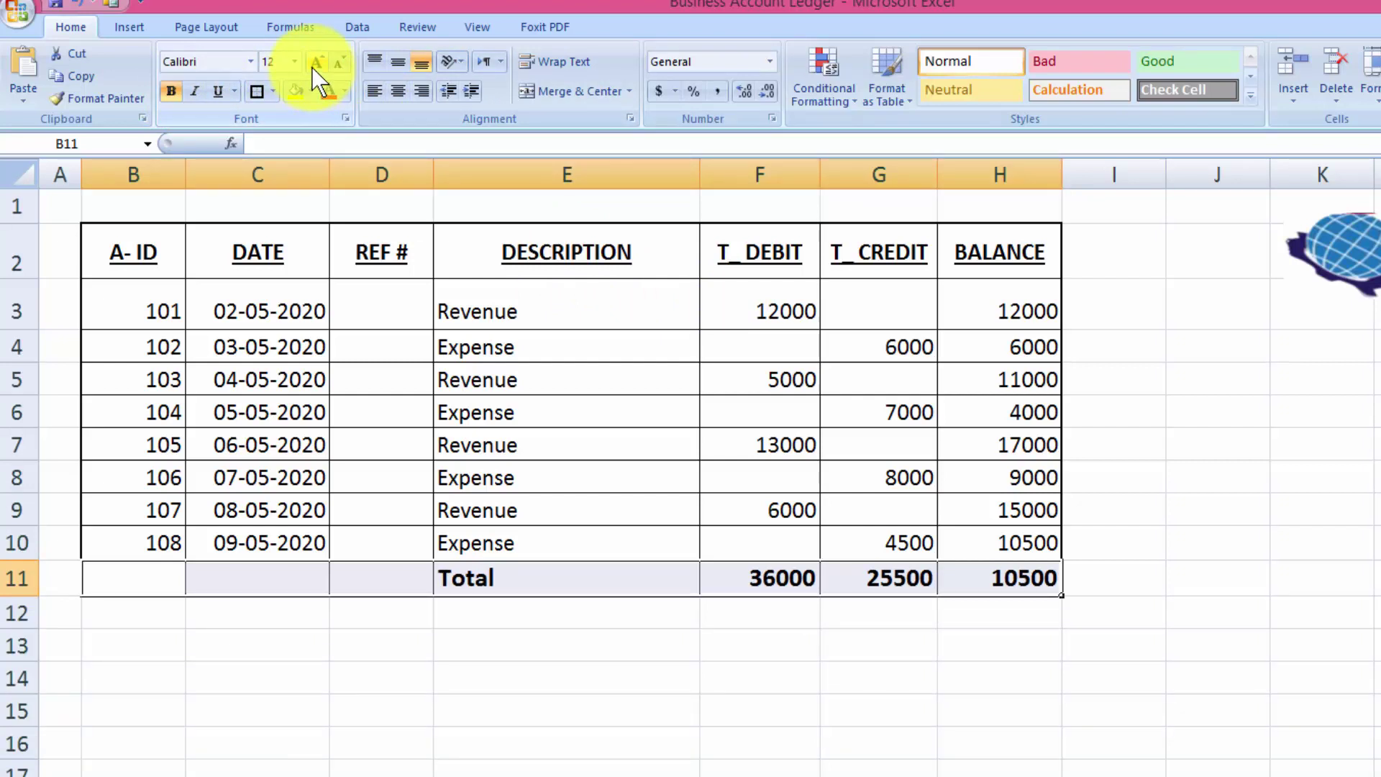
pyautogui.moveTo(786, 299)
pyautogui.mouseDown()
pyautogui.moveTo(1000, 495)
pyautogui.moveTo(1002, 579)
pyautogui.mouseUp()
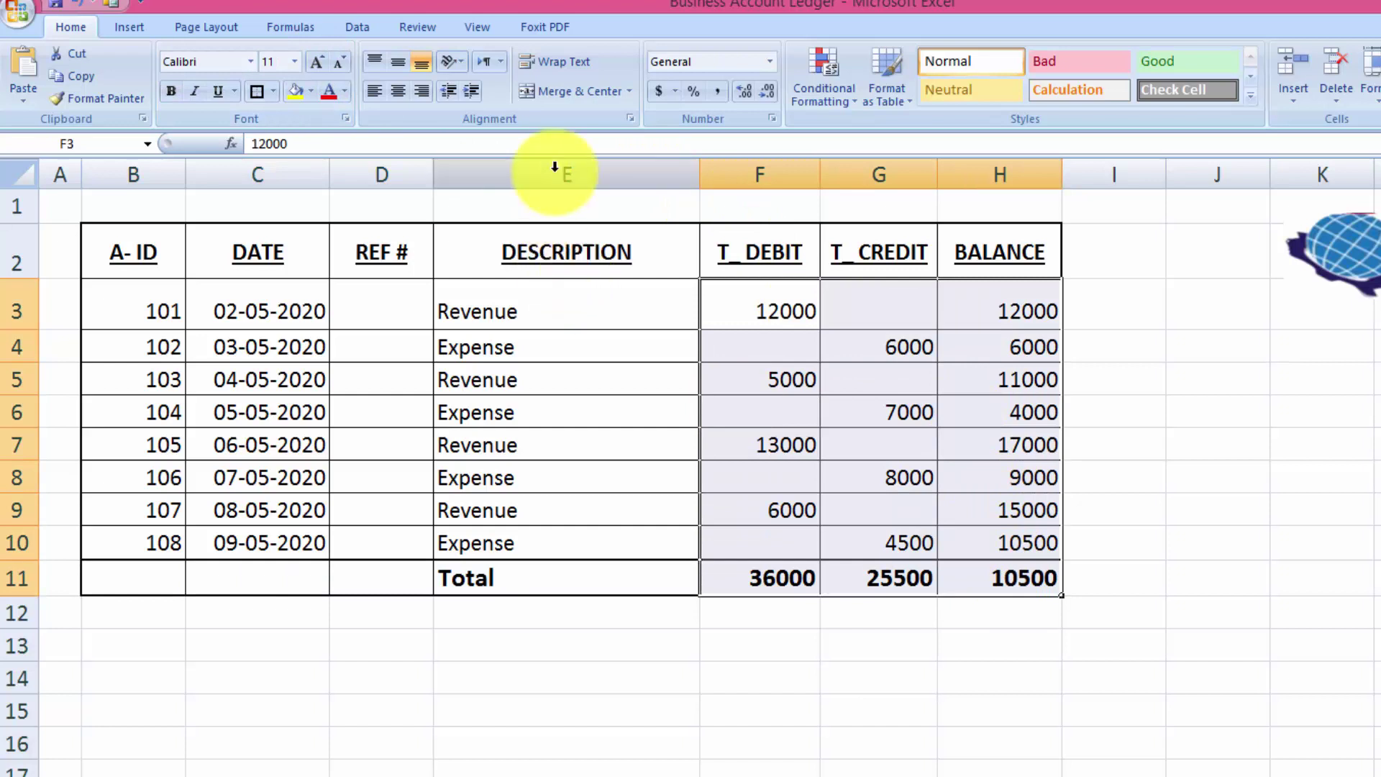
# Apply Comma Style to the amounts and autofit the debit, credit and BALANCE columns.
pyautogui.click(718, 92)
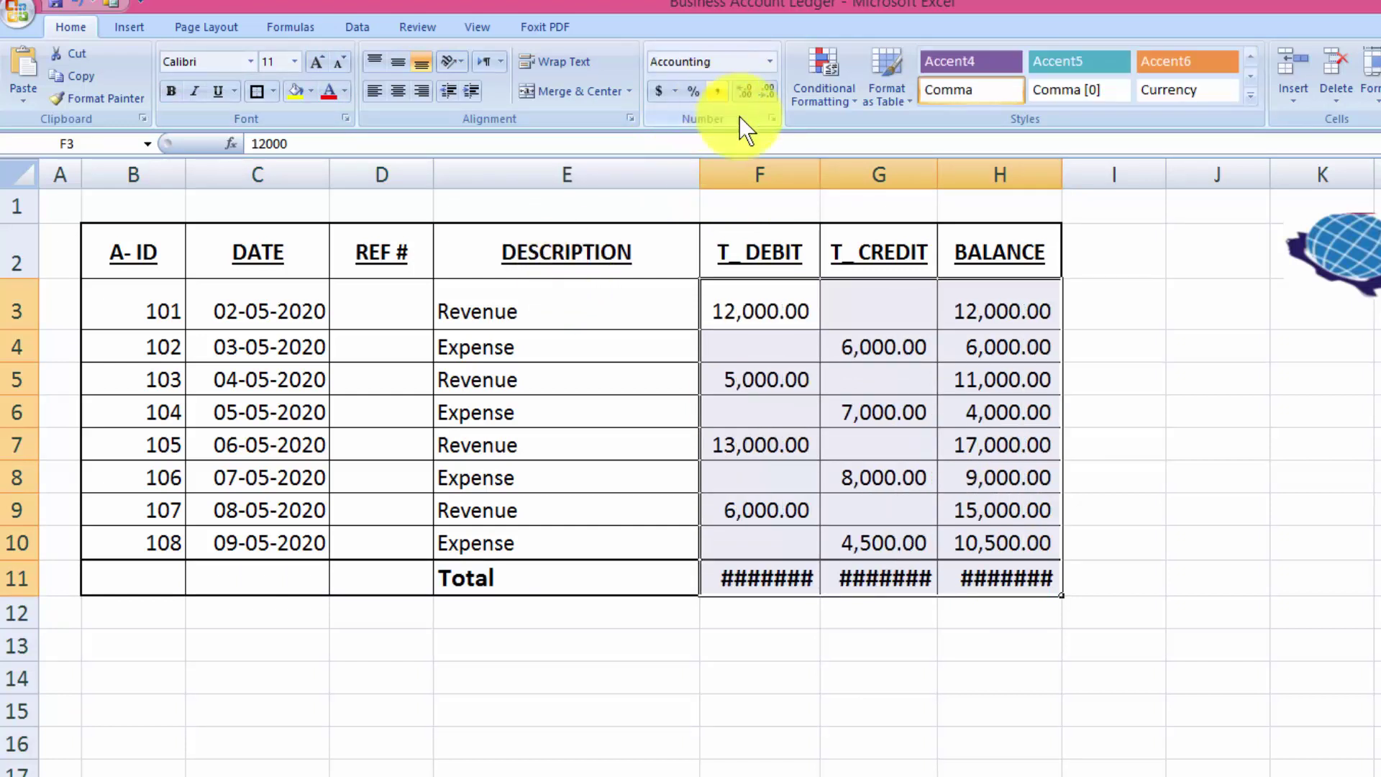
pyautogui.doubleClick(1064, 169)
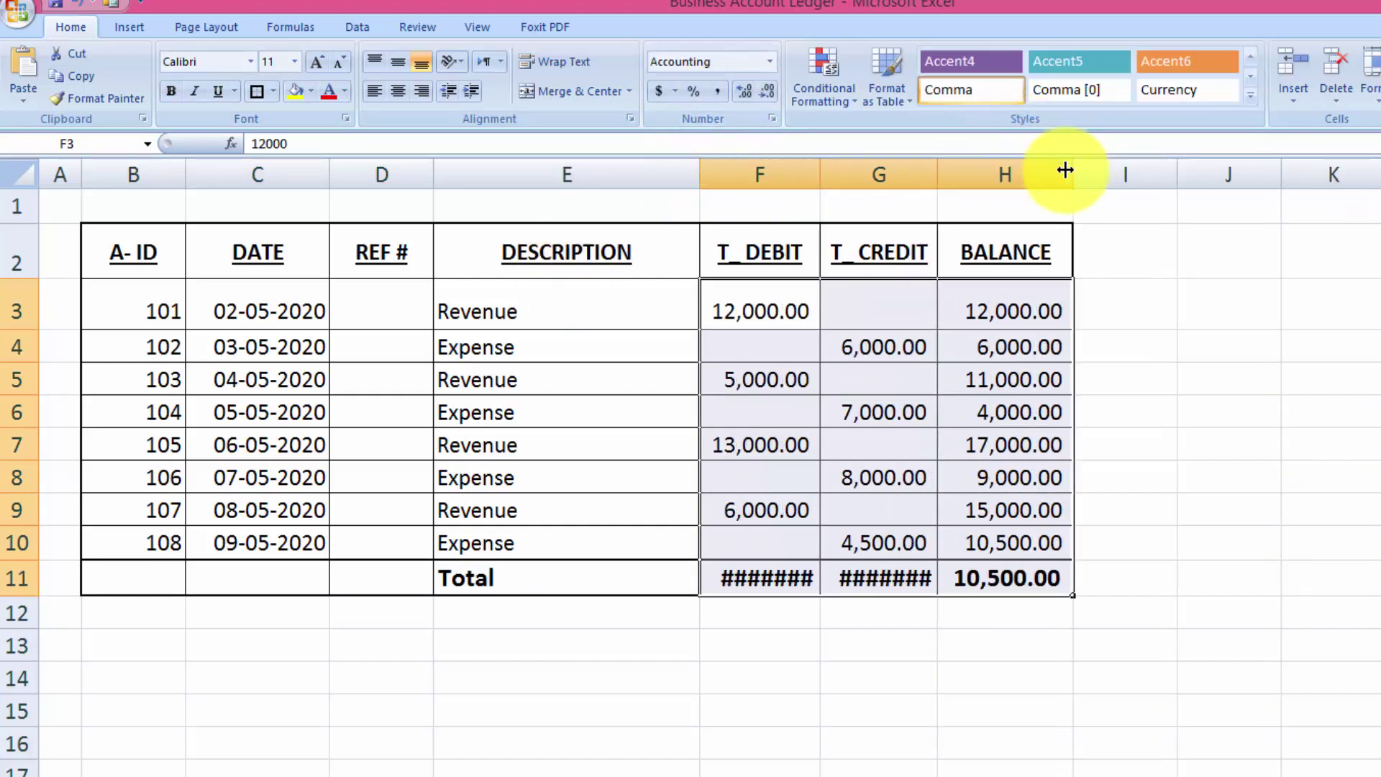
pyautogui.doubleClick(937, 167)
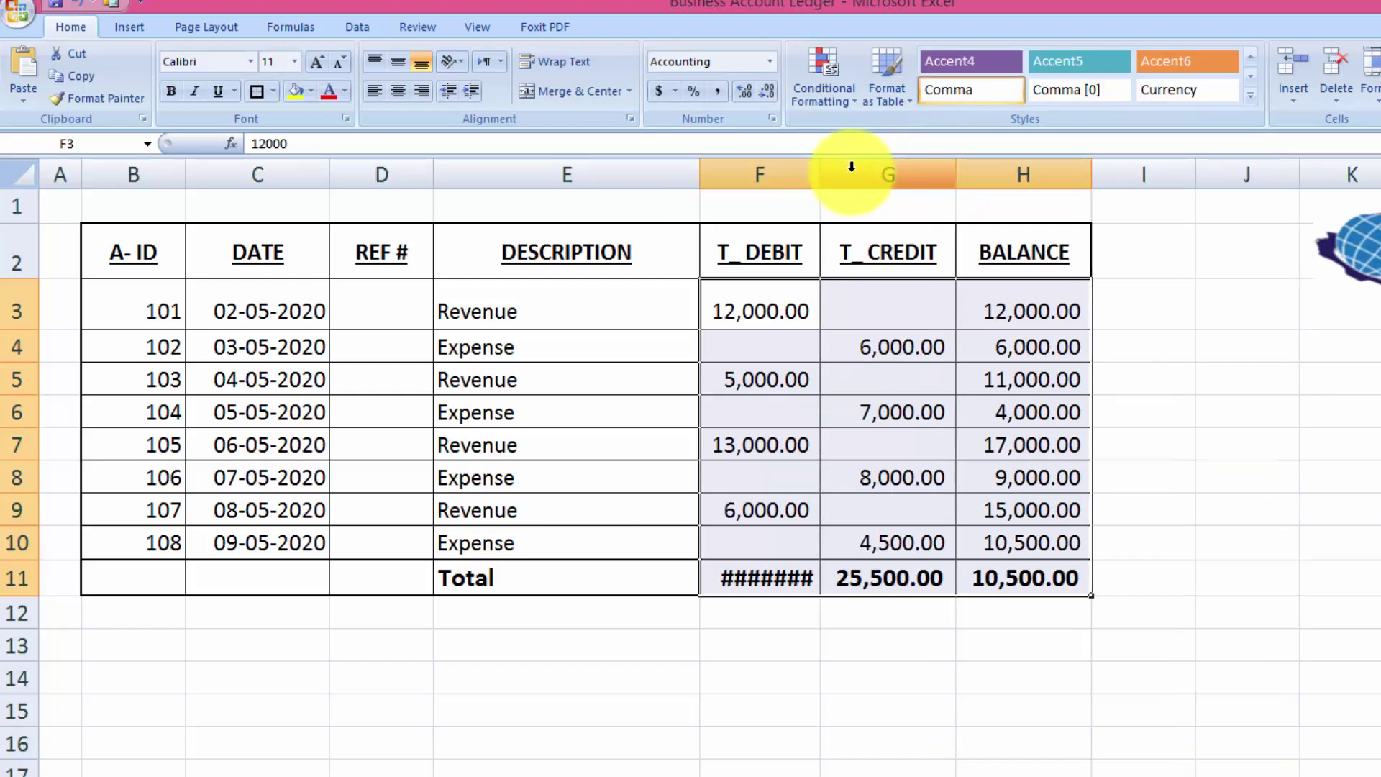
pyautogui.doubleClick(820, 173)
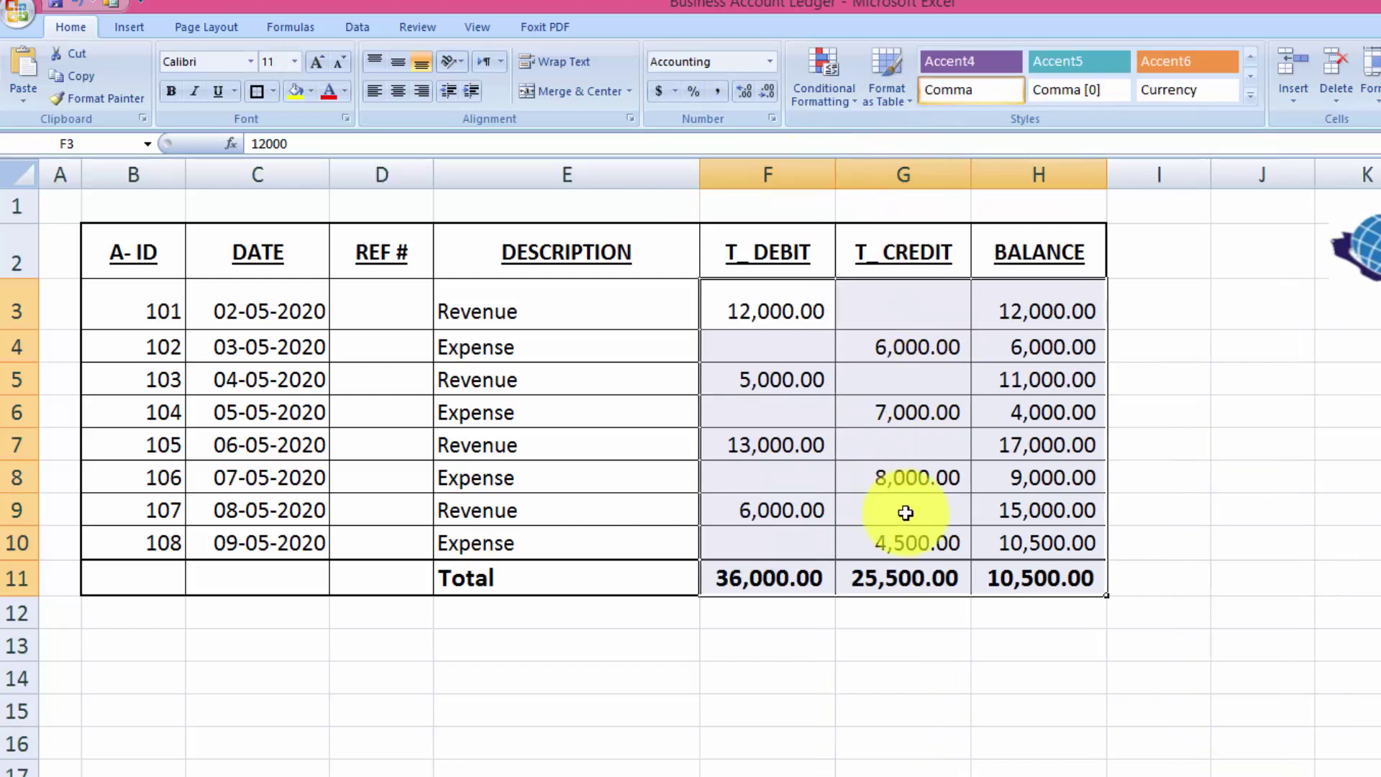
# Remove one decimal from F3:H11 and apply dollar Accounting Number Format.
pyautogui.click(764, 322)
pyautogui.moveTo(764, 322); pyautogui.dragTo(1051, 572)
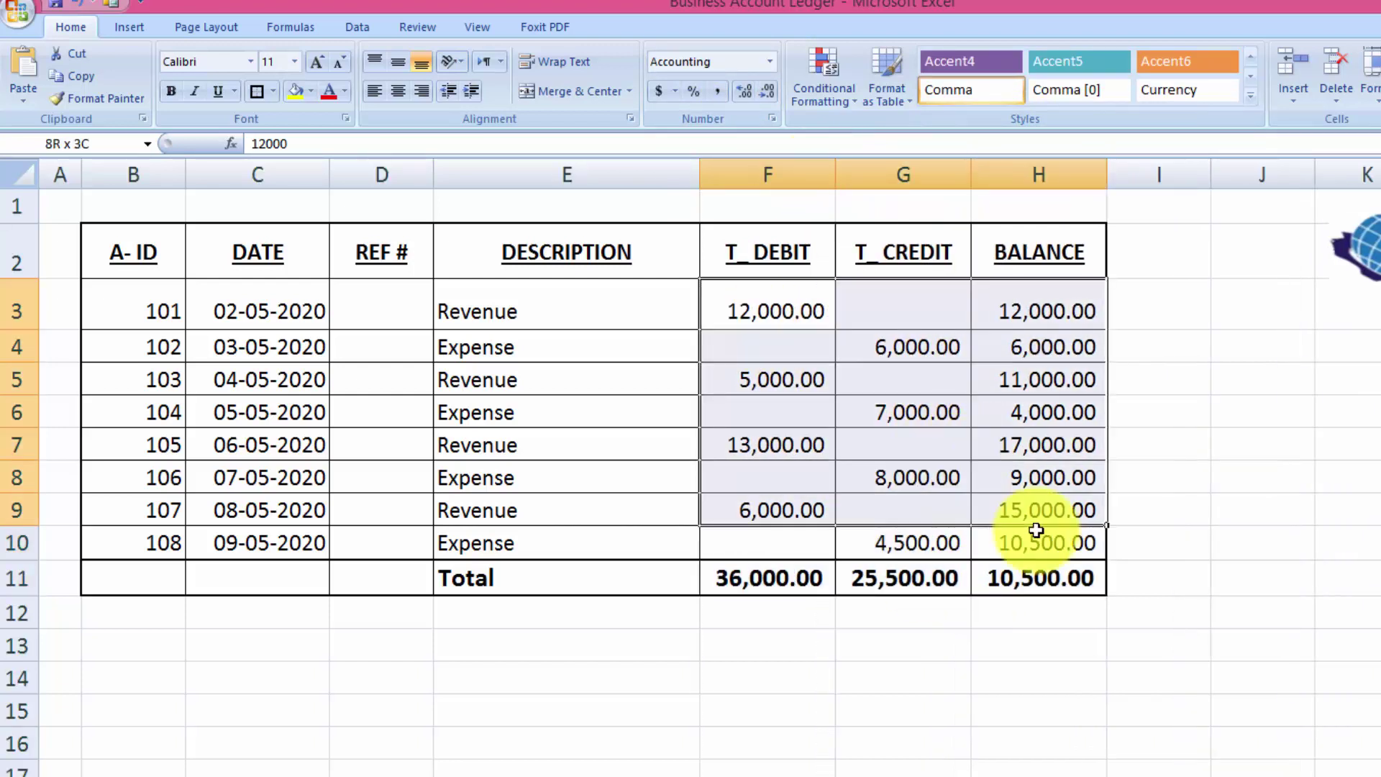
pyautogui.click(775, 100)
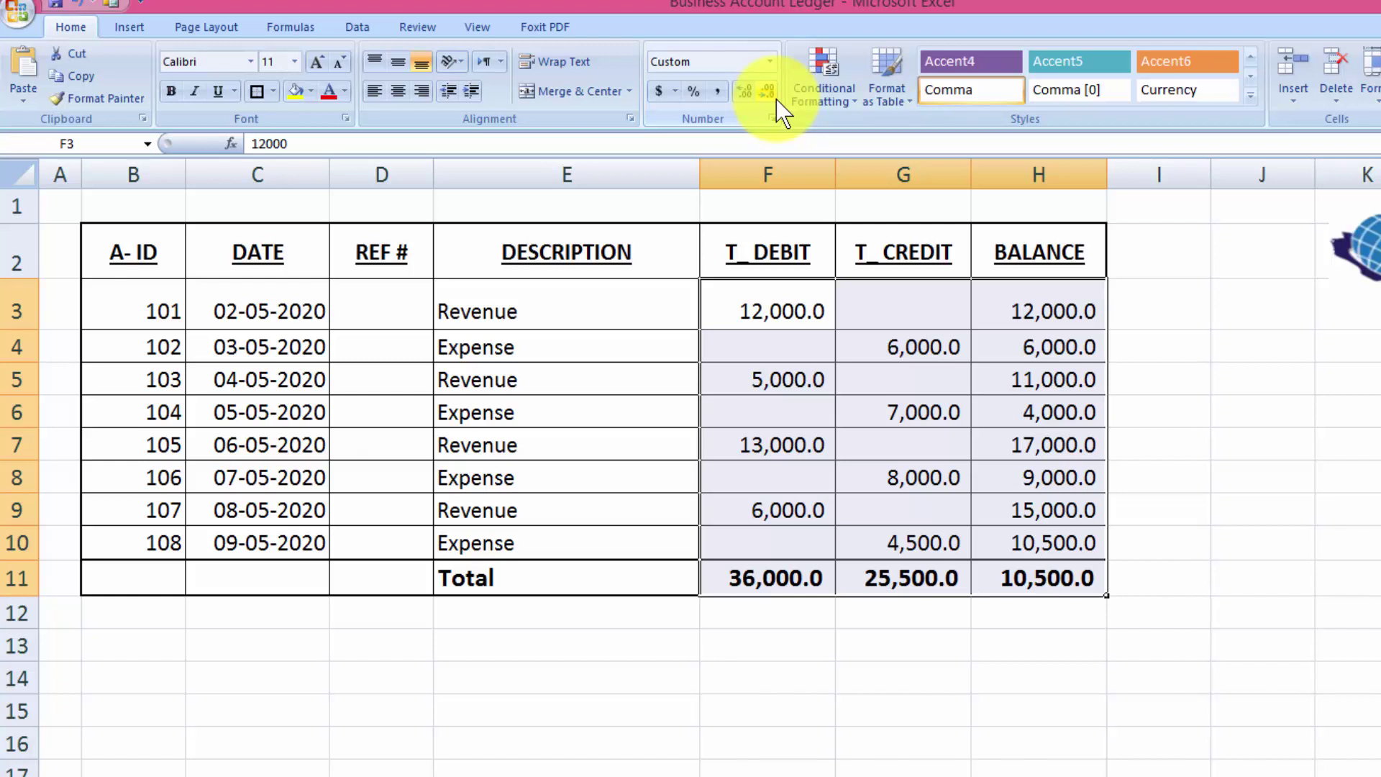
pyautogui.click(661, 97)
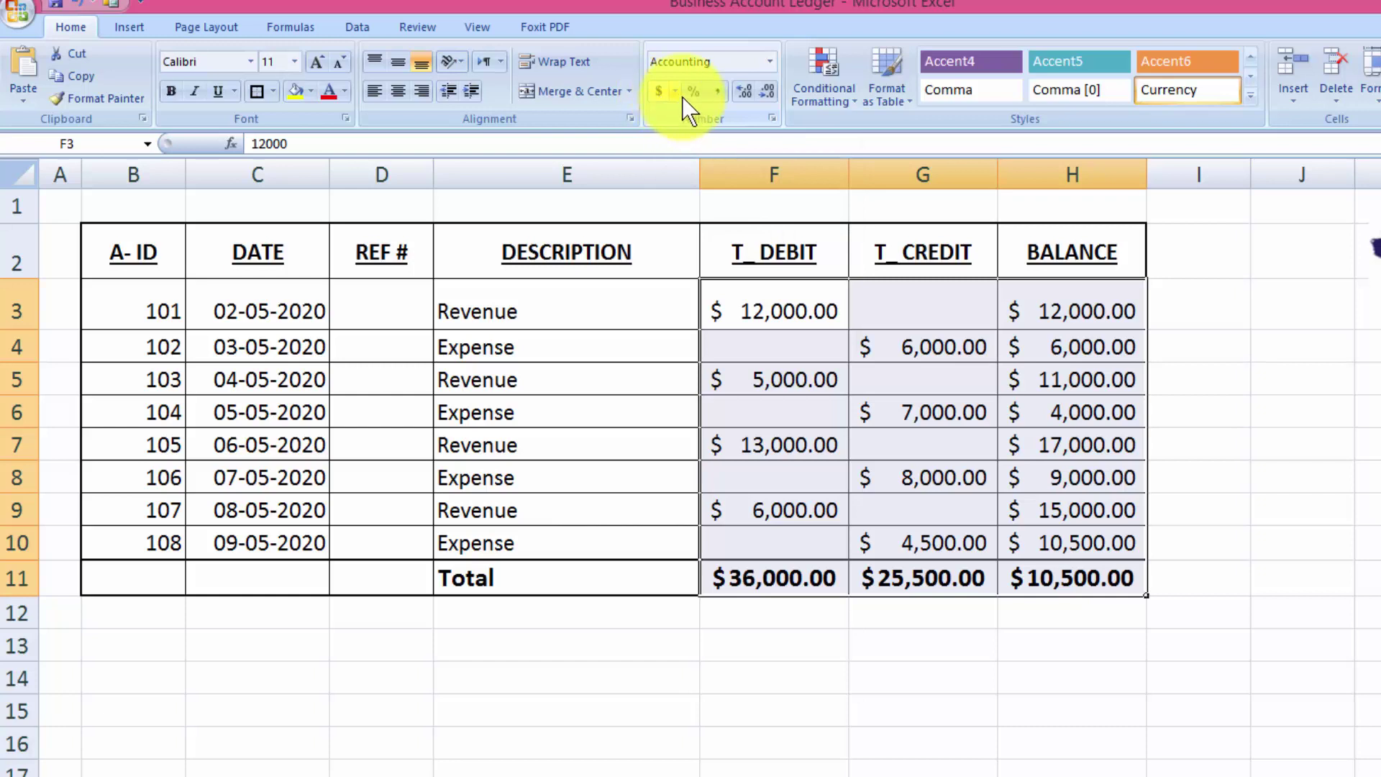
pyautogui.click(678, 93)
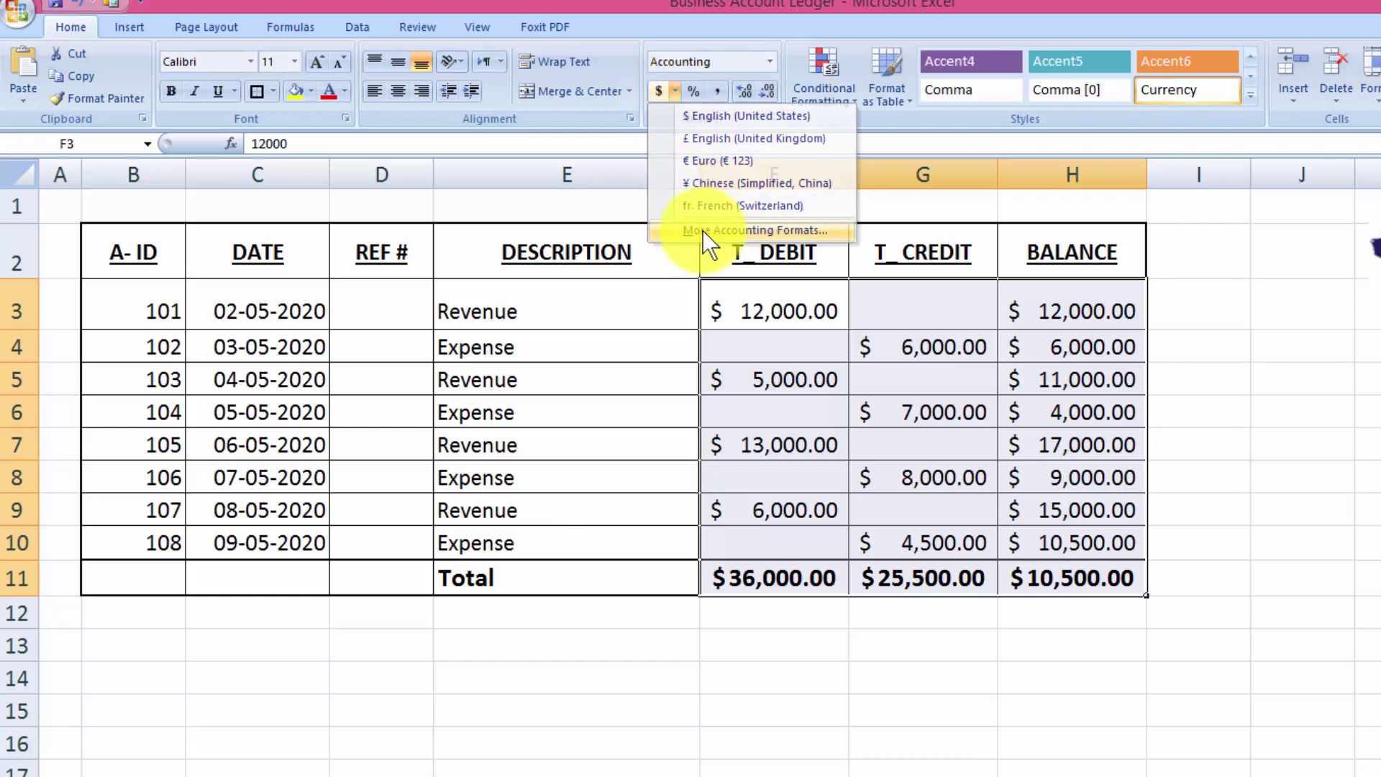
# Switch the ledger amounts to PKR Accounting format, then select the header row.
pyautogui.click(702, 230)
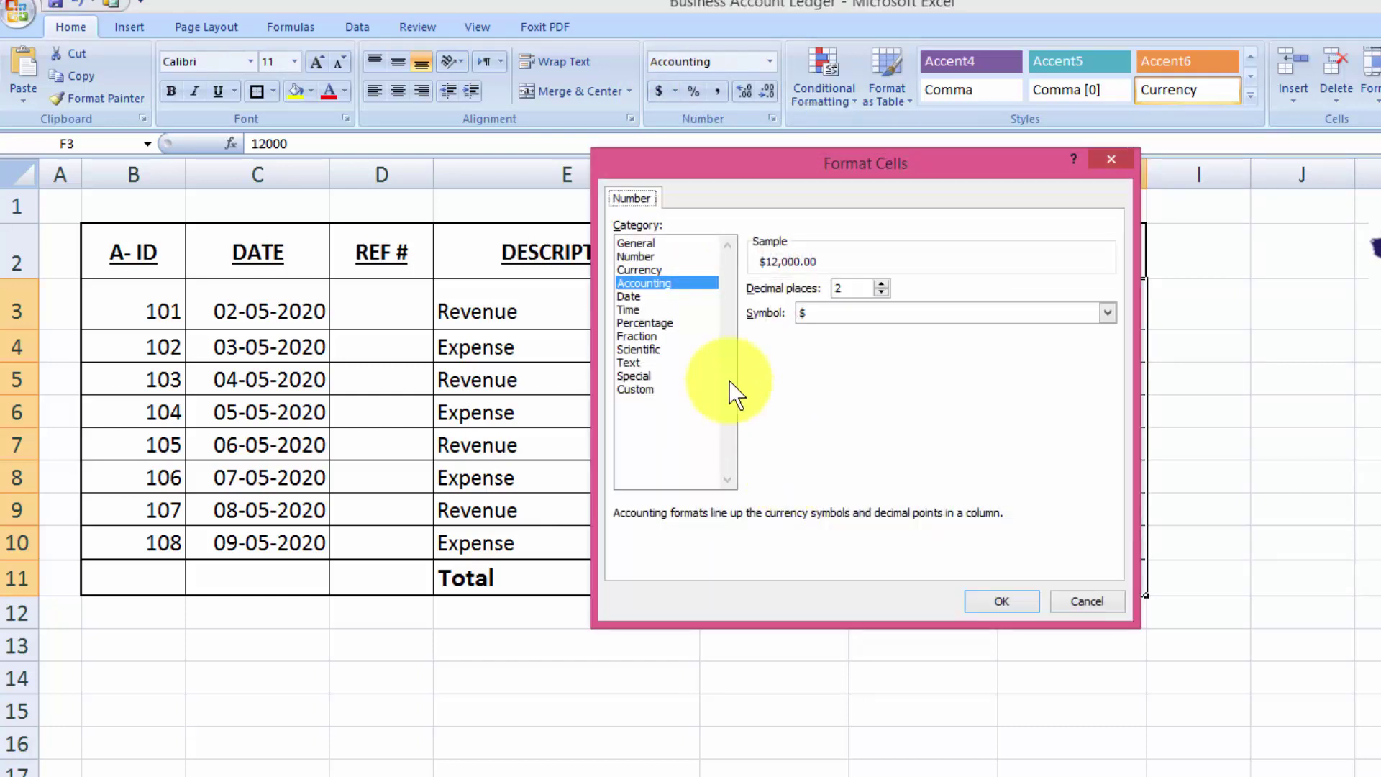
pyautogui.click(953, 315)
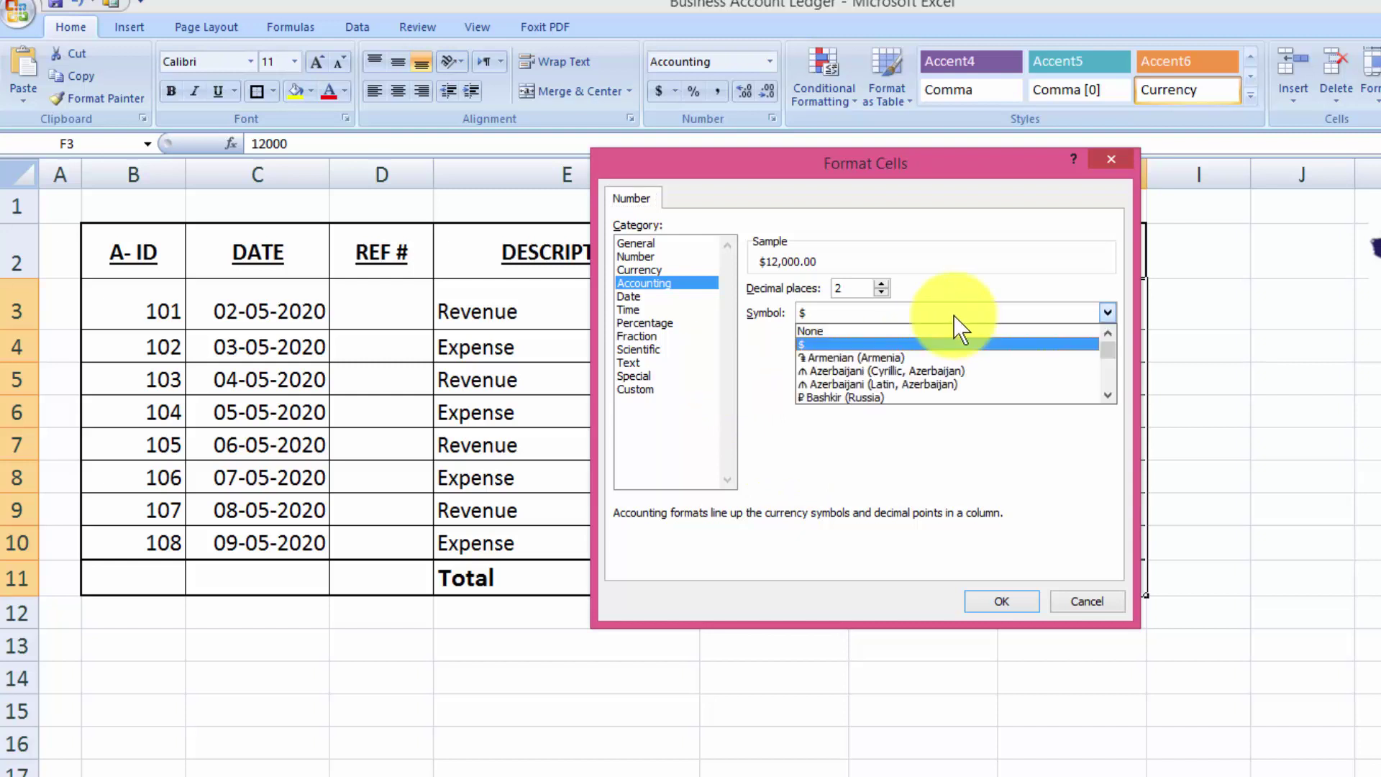
pyautogui.press('p')
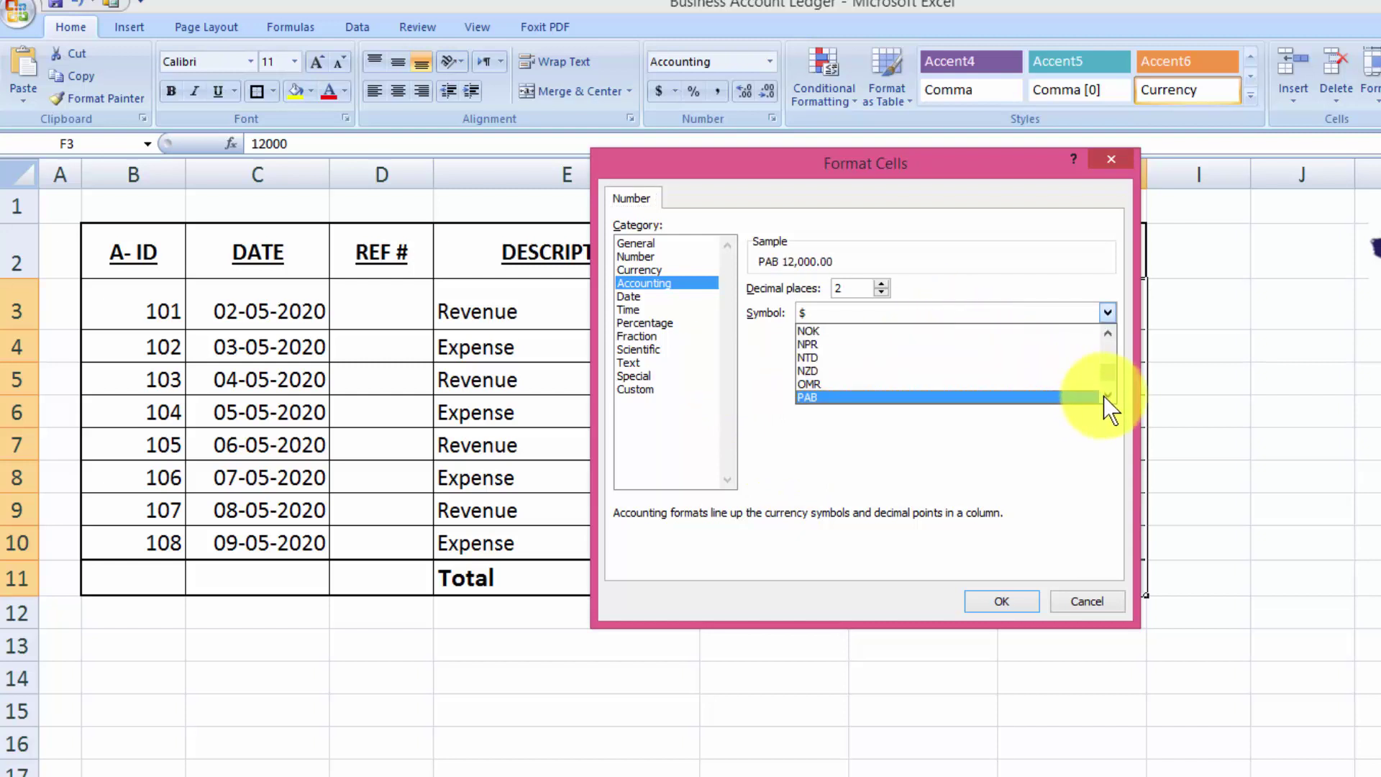
pyautogui.click(1107, 396)
pyautogui.click(1107, 396)
pyautogui.doubleClick(1107, 396)
pyautogui.click(1108, 396)
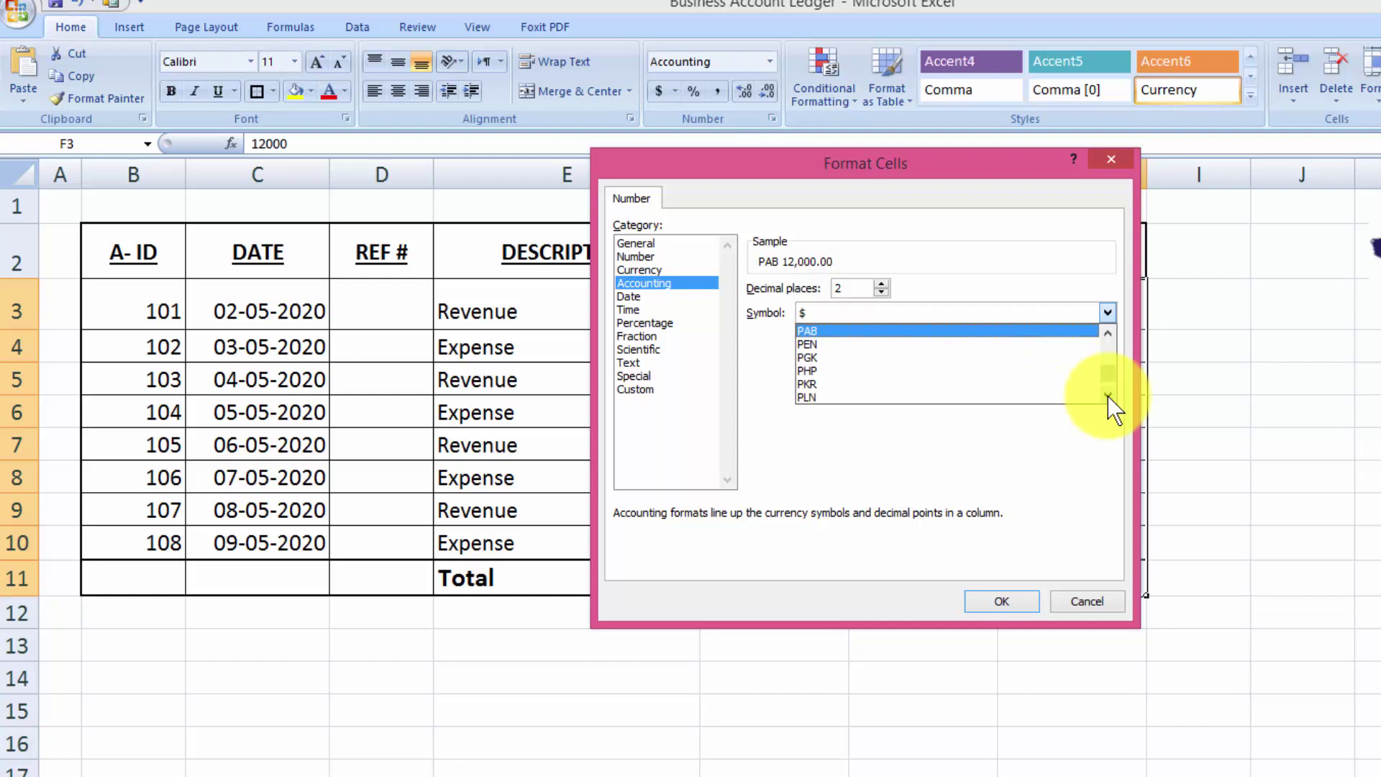
pyautogui.click(974, 385)
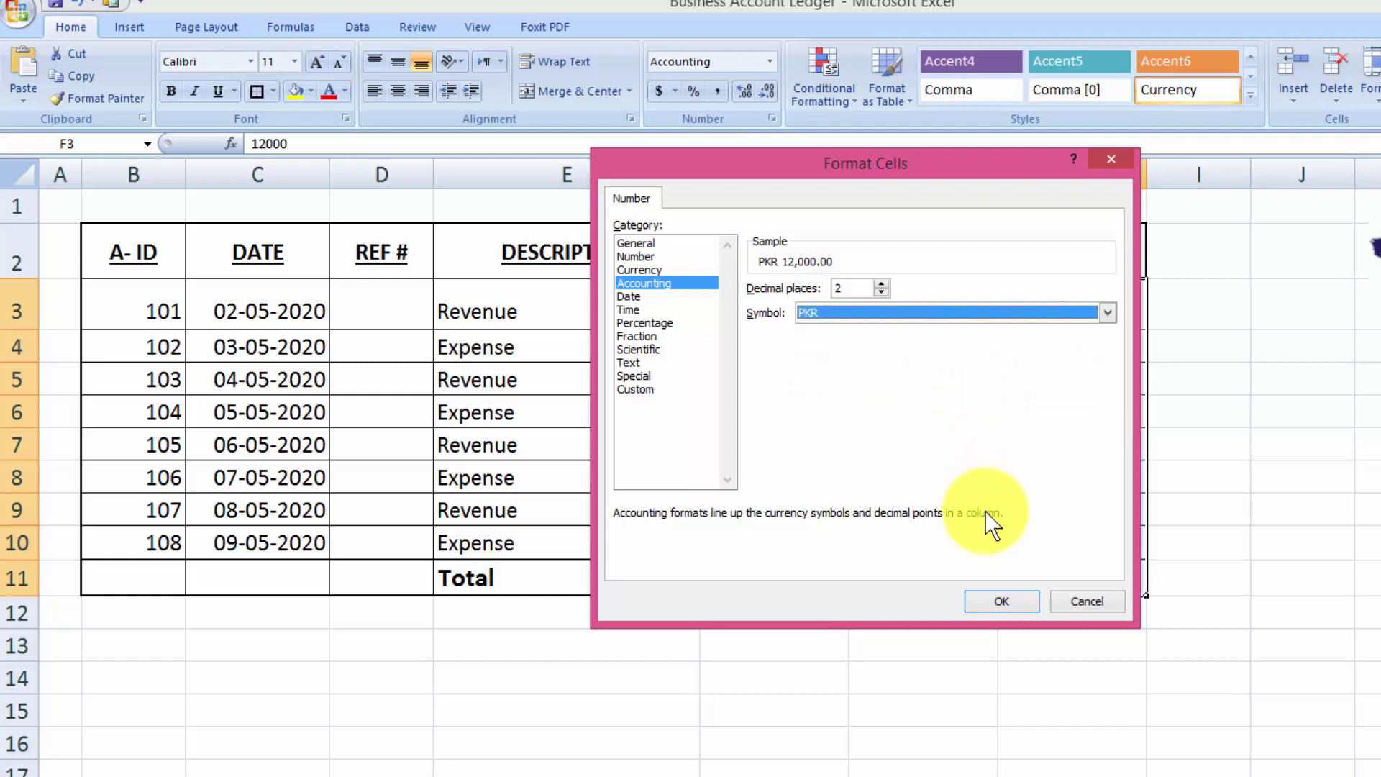
pyautogui.click(1002, 601)
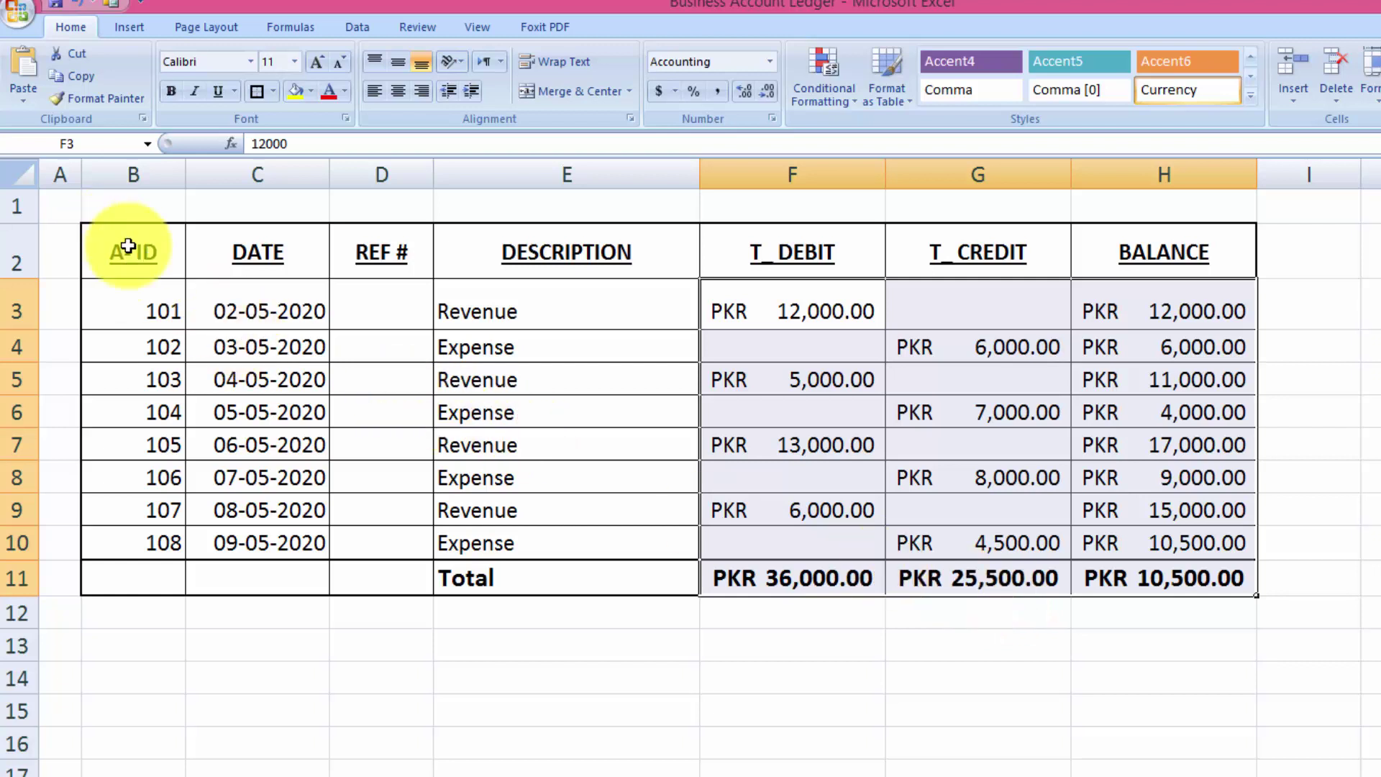
pyautogui.moveTo(128, 246); pyautogui.dragTo(1085, 258)
# Give header row B2:H2 a light-blue fill with white 12-point text.
pyautogui.click(312, 93)
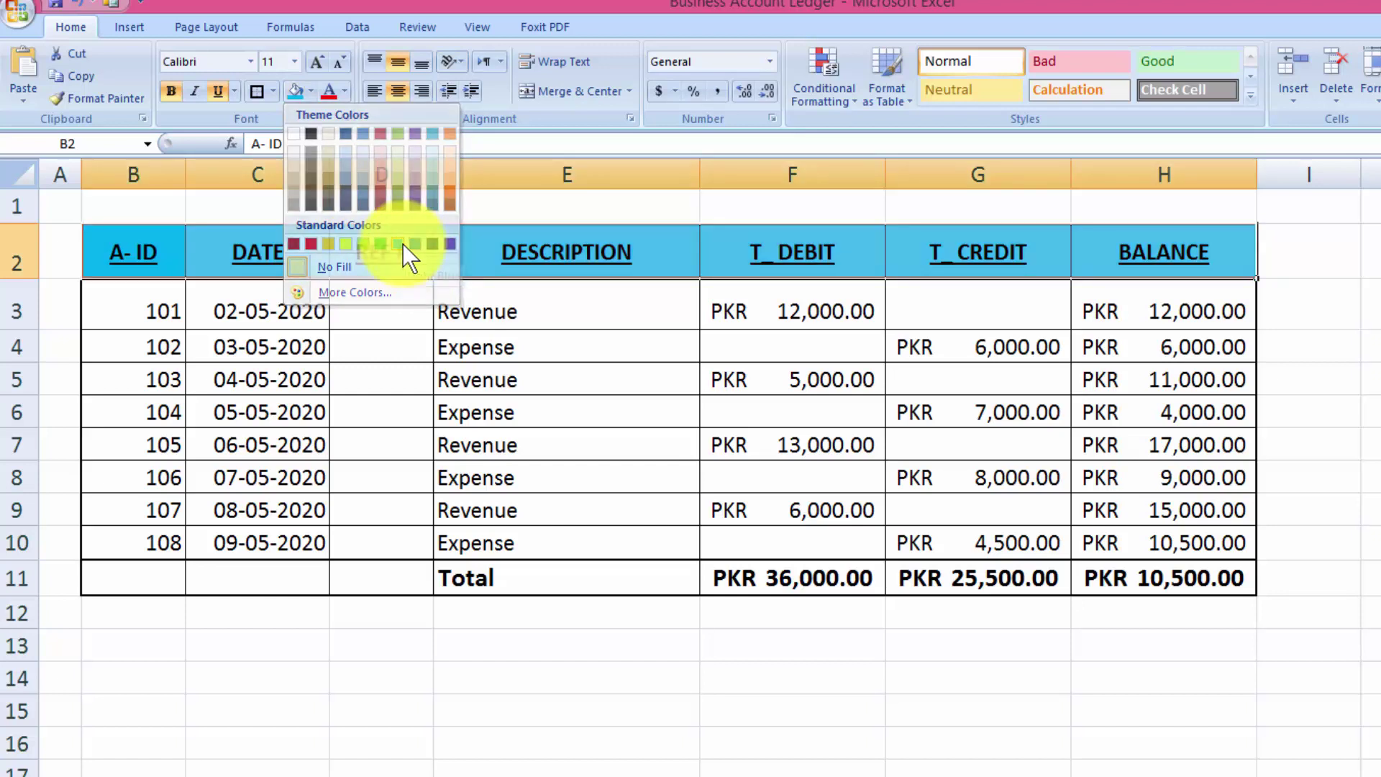
pyautogui.click(403, 244)
pyautogui.click(347, 89)
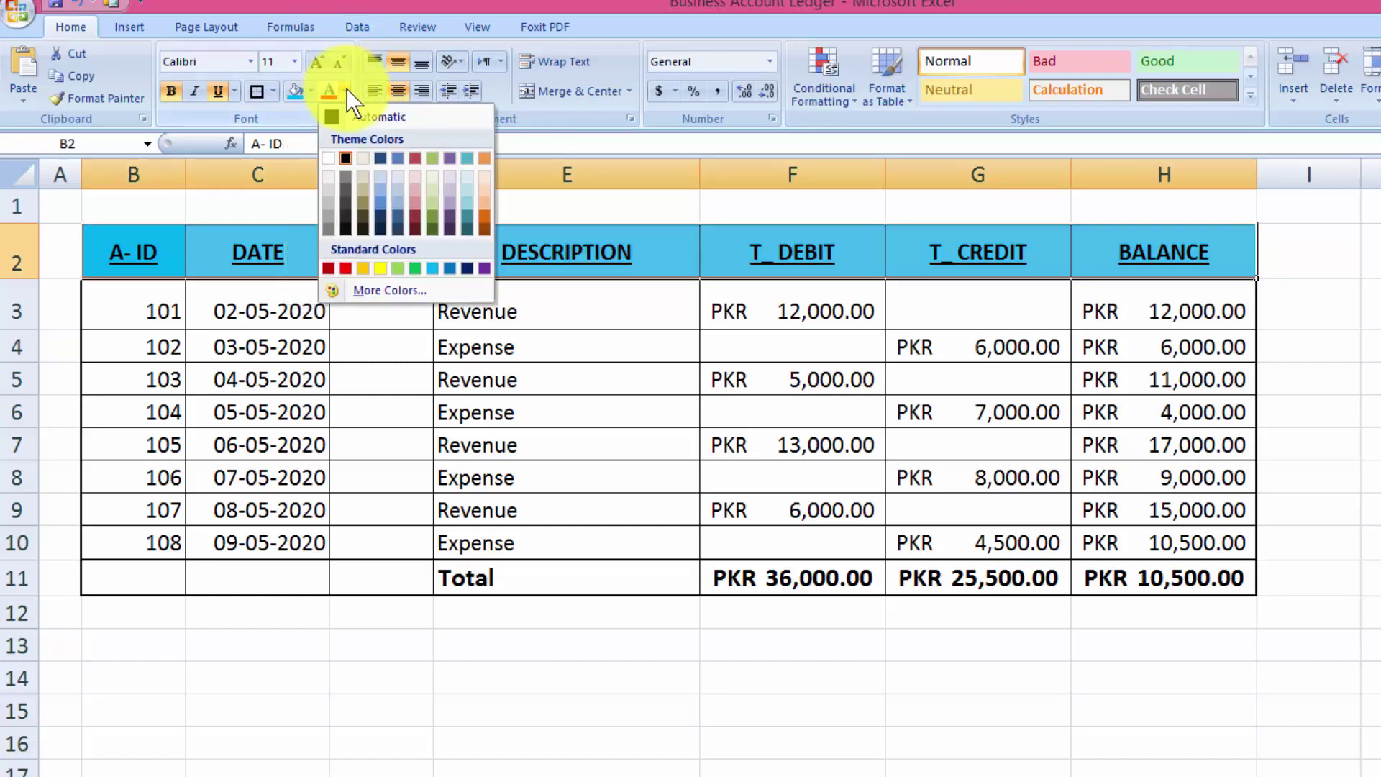
pyautogui.click(329, 161)
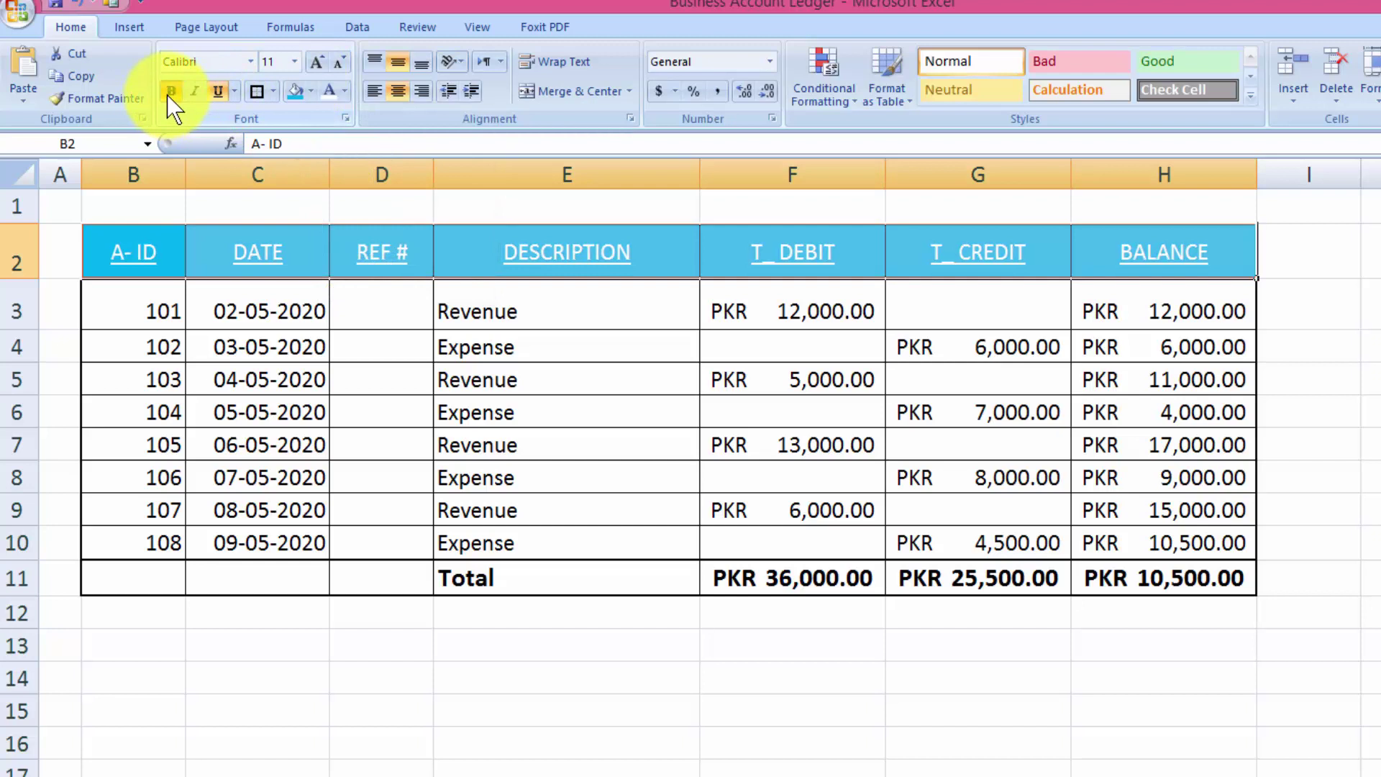
pyautogui.click(318, 62)
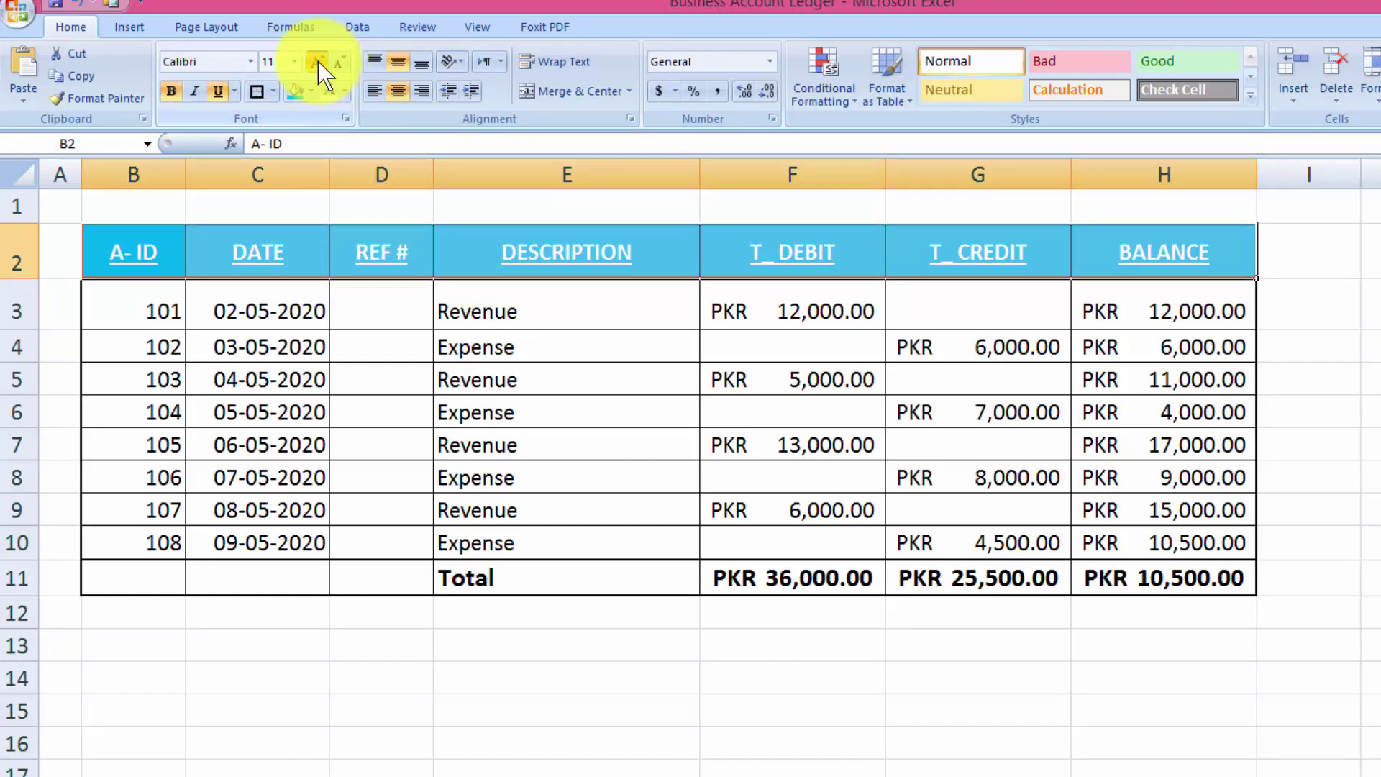
pyautogui.click(564, 471)
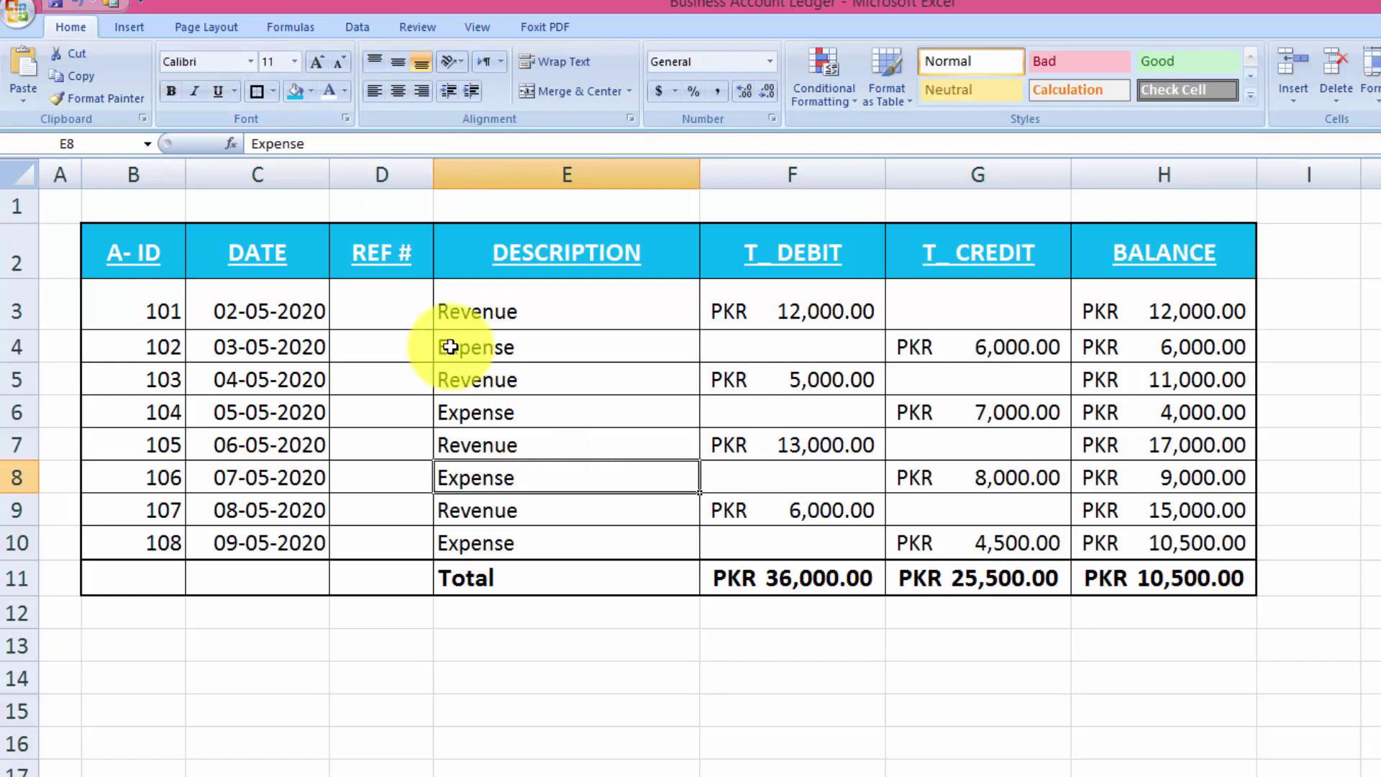
# Insert a blank row above row 1 of the sheet.
pyautogui.rightClick(7, 209)
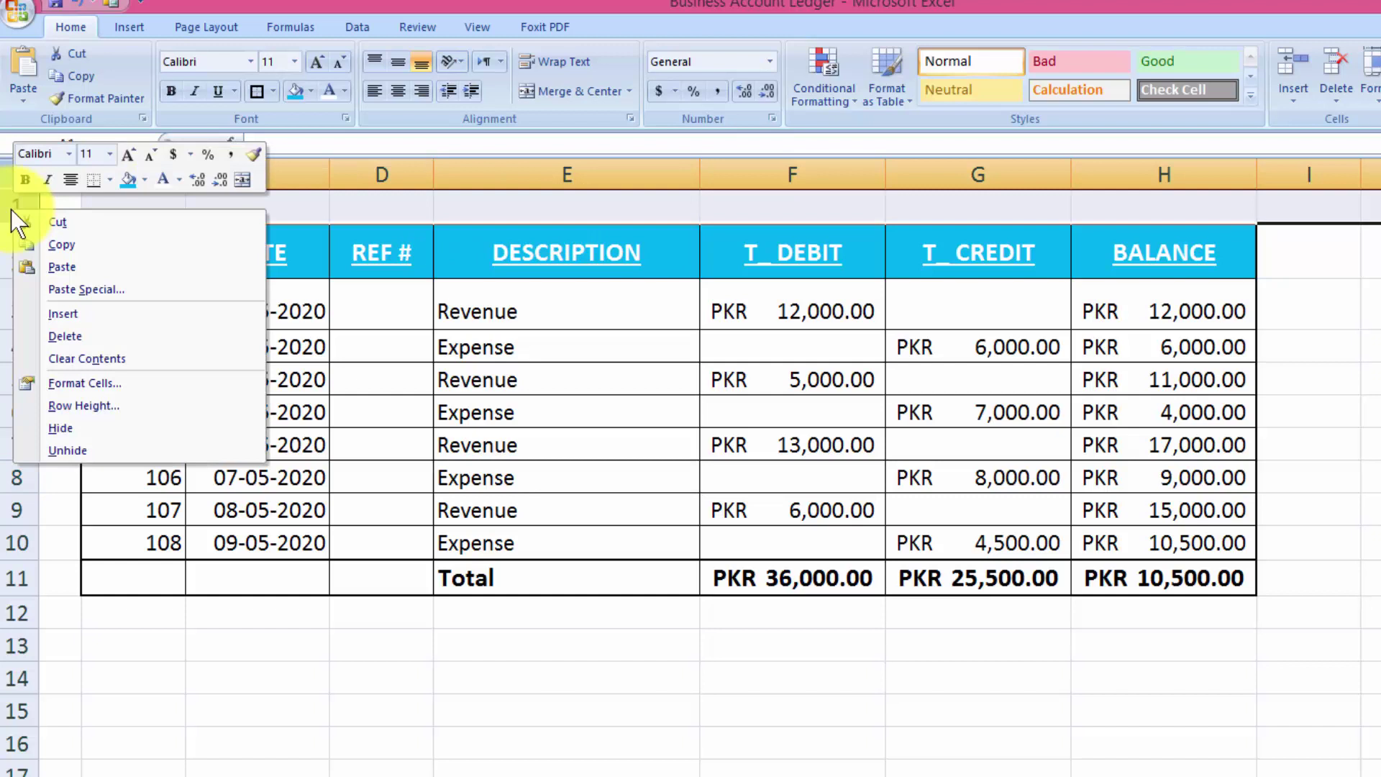
pyautogui.click(50, 317)
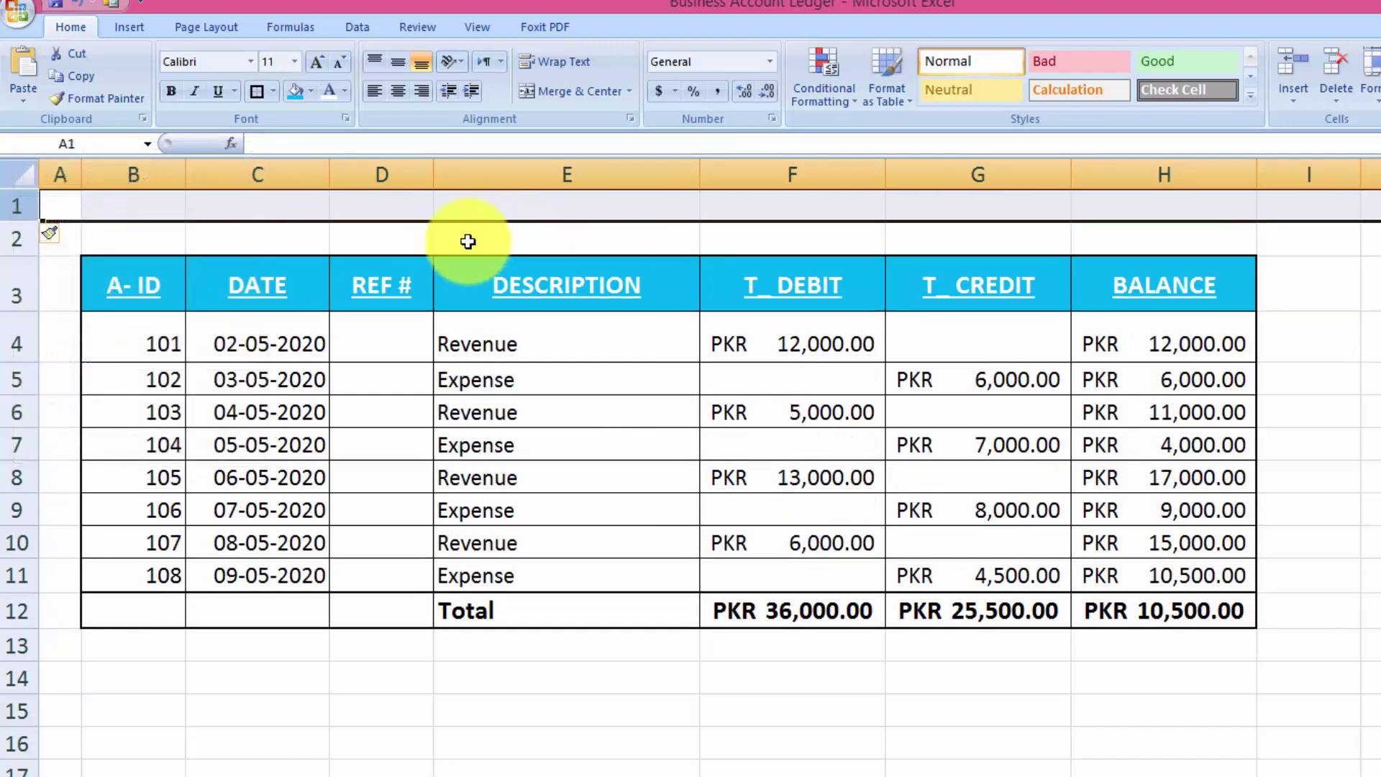
pyautogui.click(466, 241)
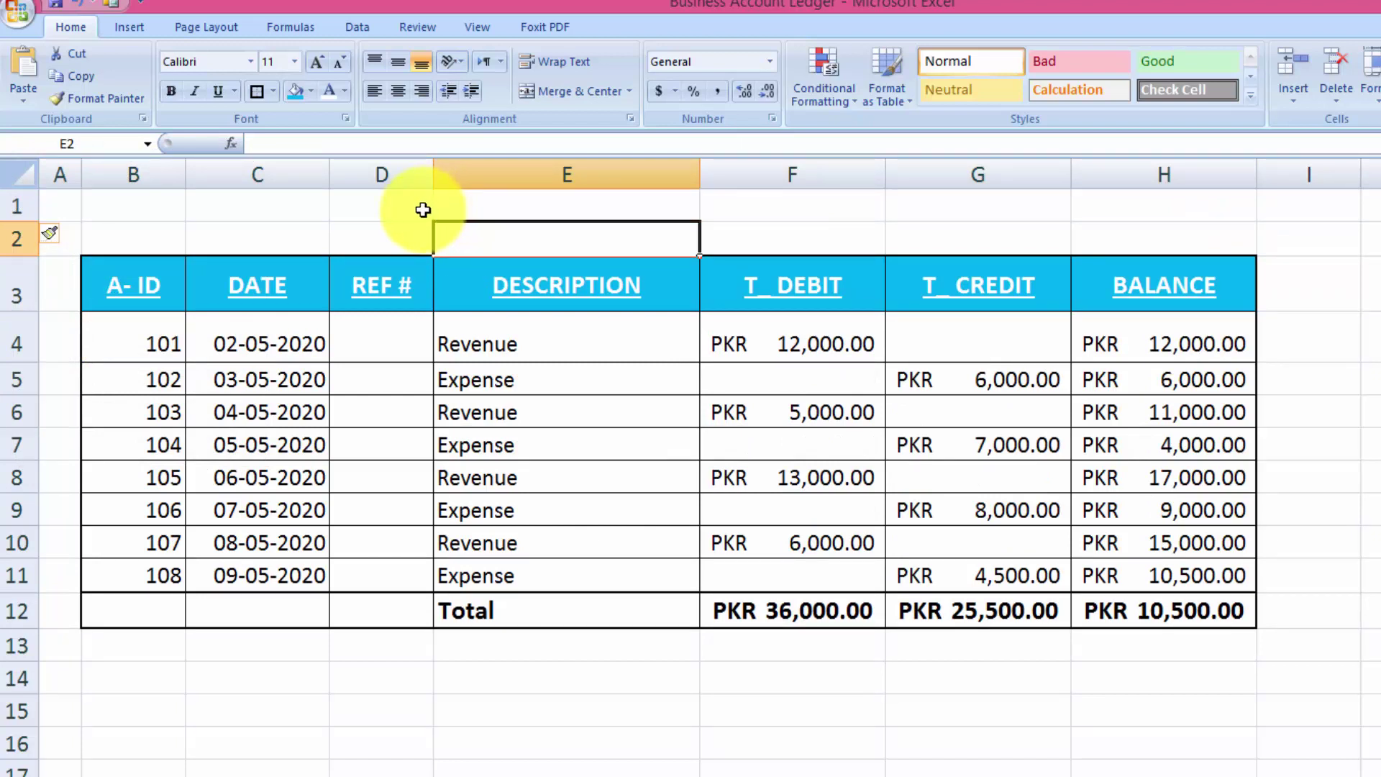
# Merge and centre D1:F1 and enter 'Business Accounts Ledger'.
pyautogui.moveTo(423, 210); pyautogui.dragTo(791, 208)
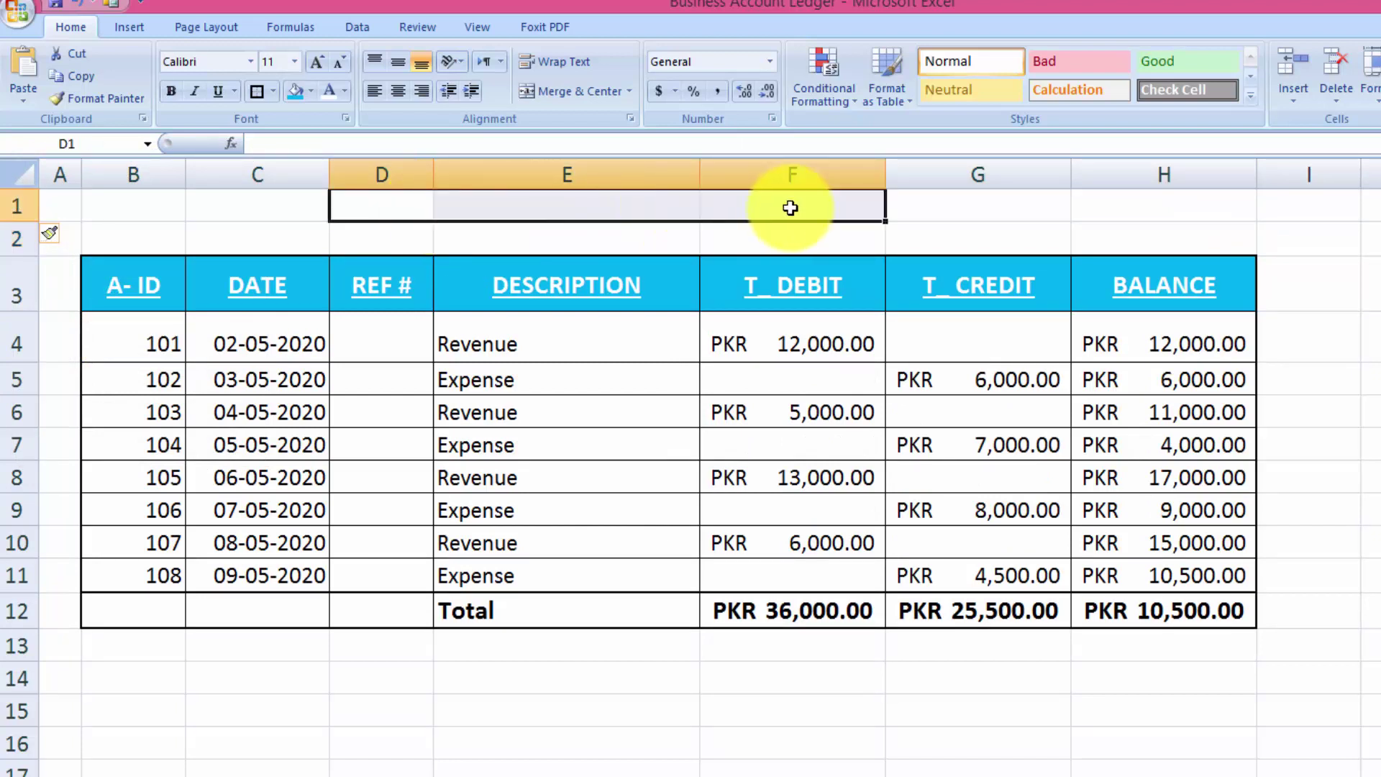
pyautogui.click(570, 94)
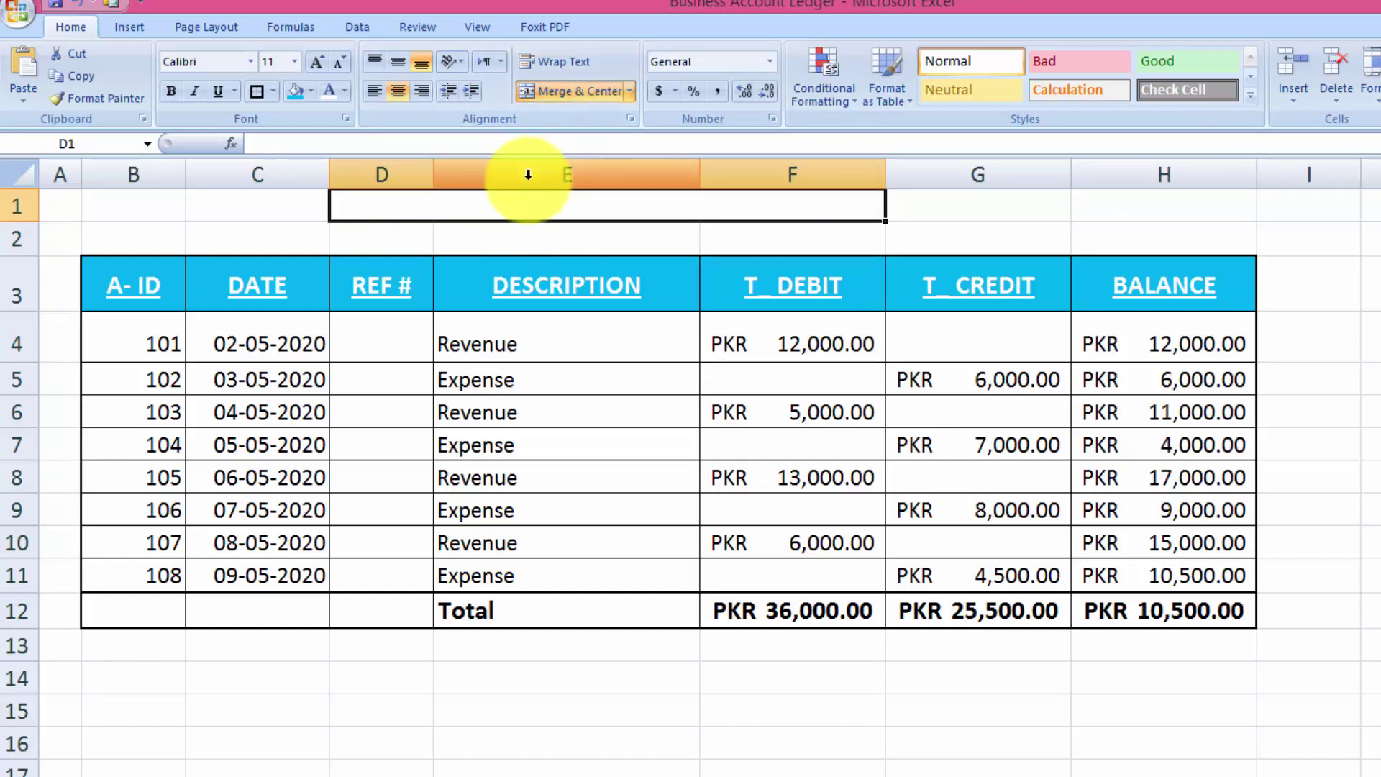
pyautogui.write('B')
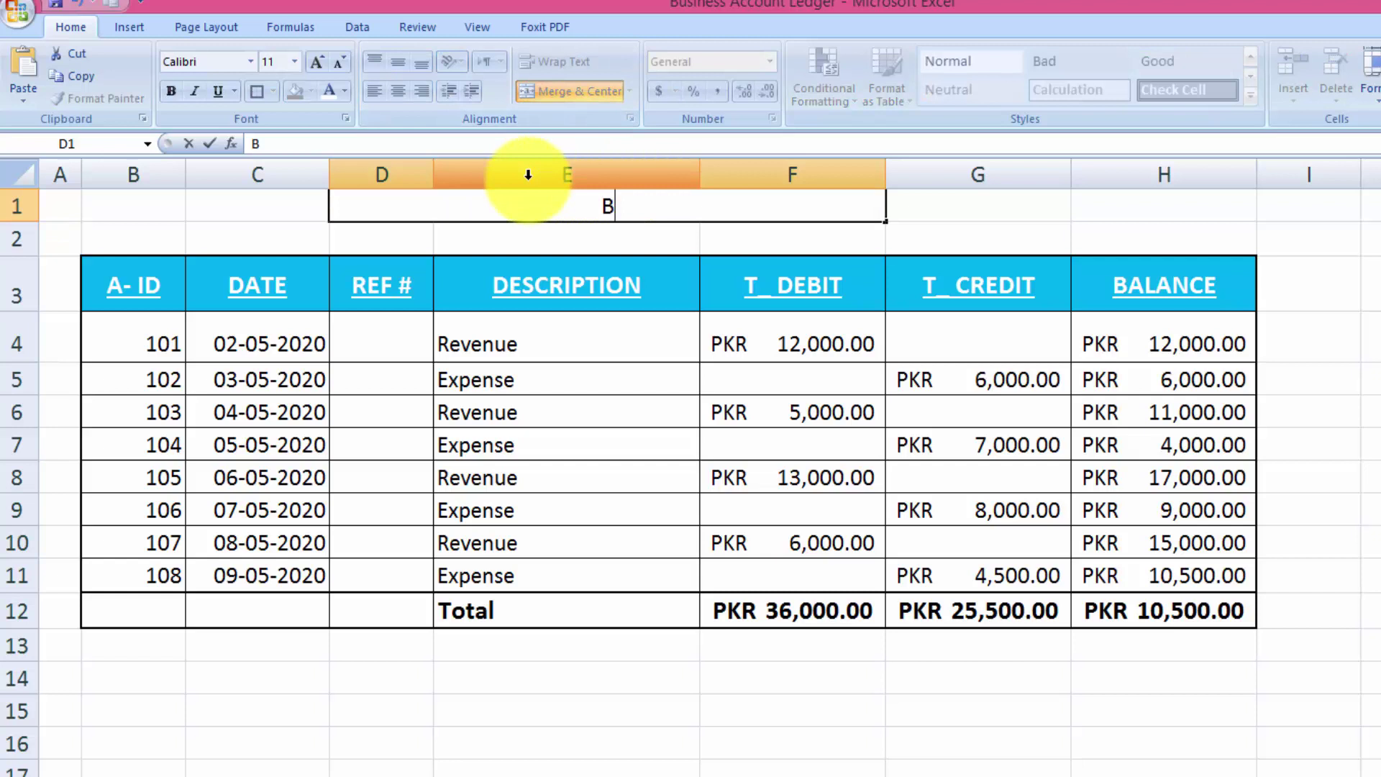
pyautogui.write('usin')
pyautogui.press('BackSpace')
pyautogui.write('ness')
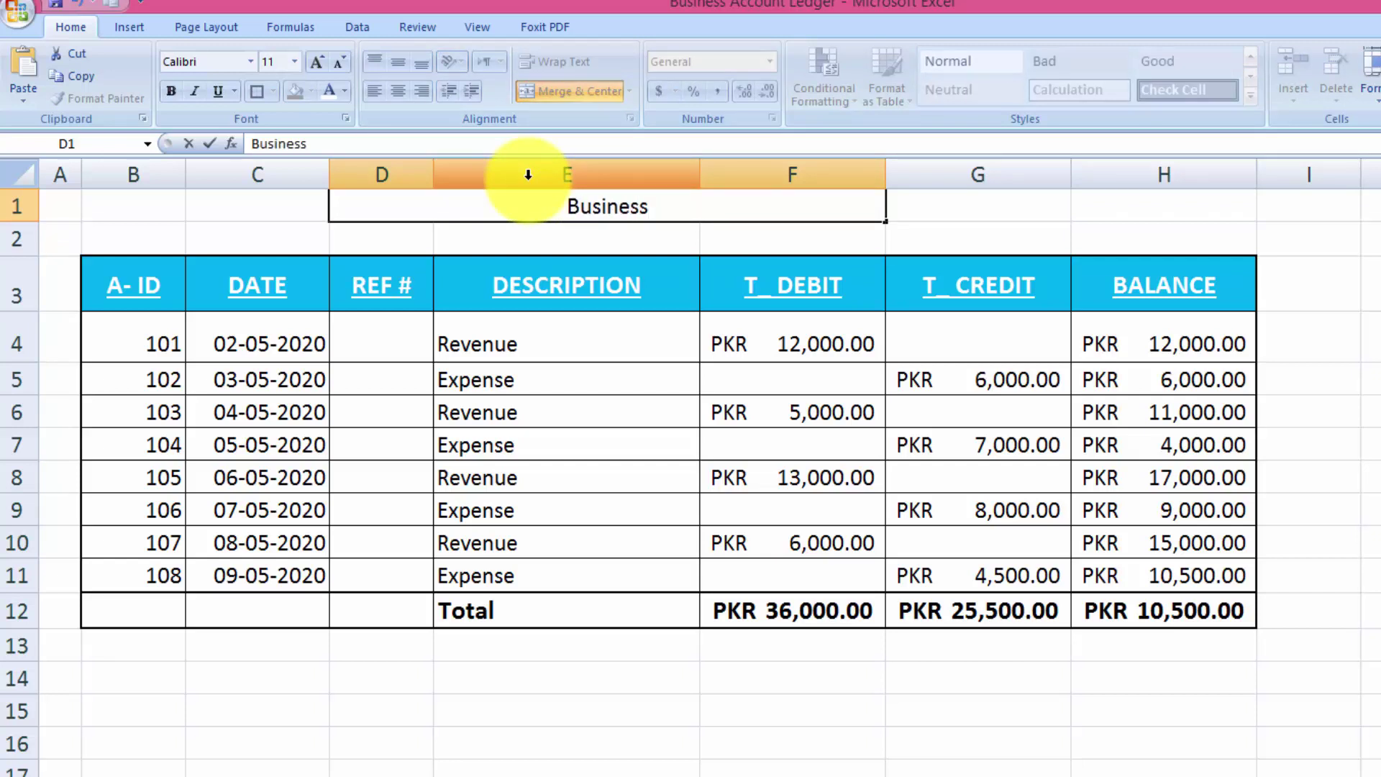
pyautogui.write(' Acco')
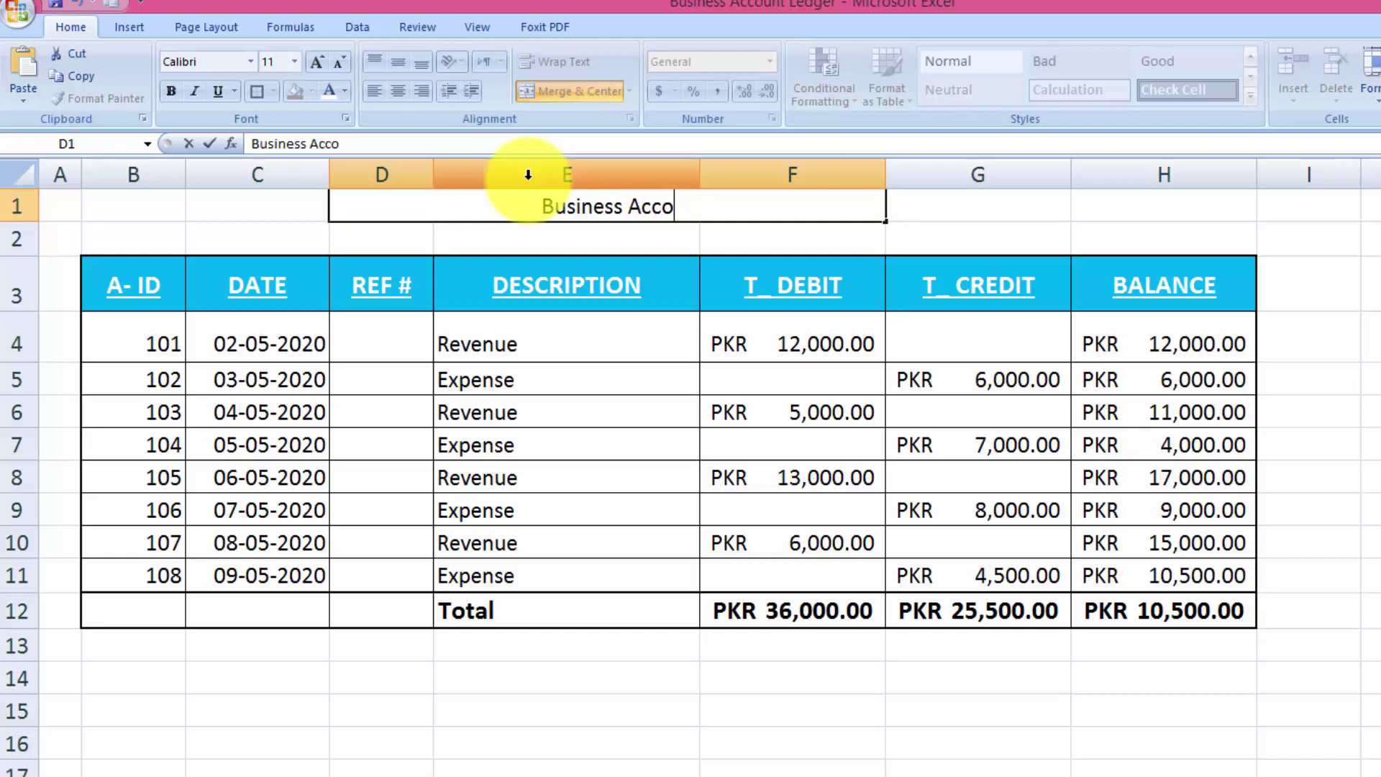
pyautogui.write('unts Led')
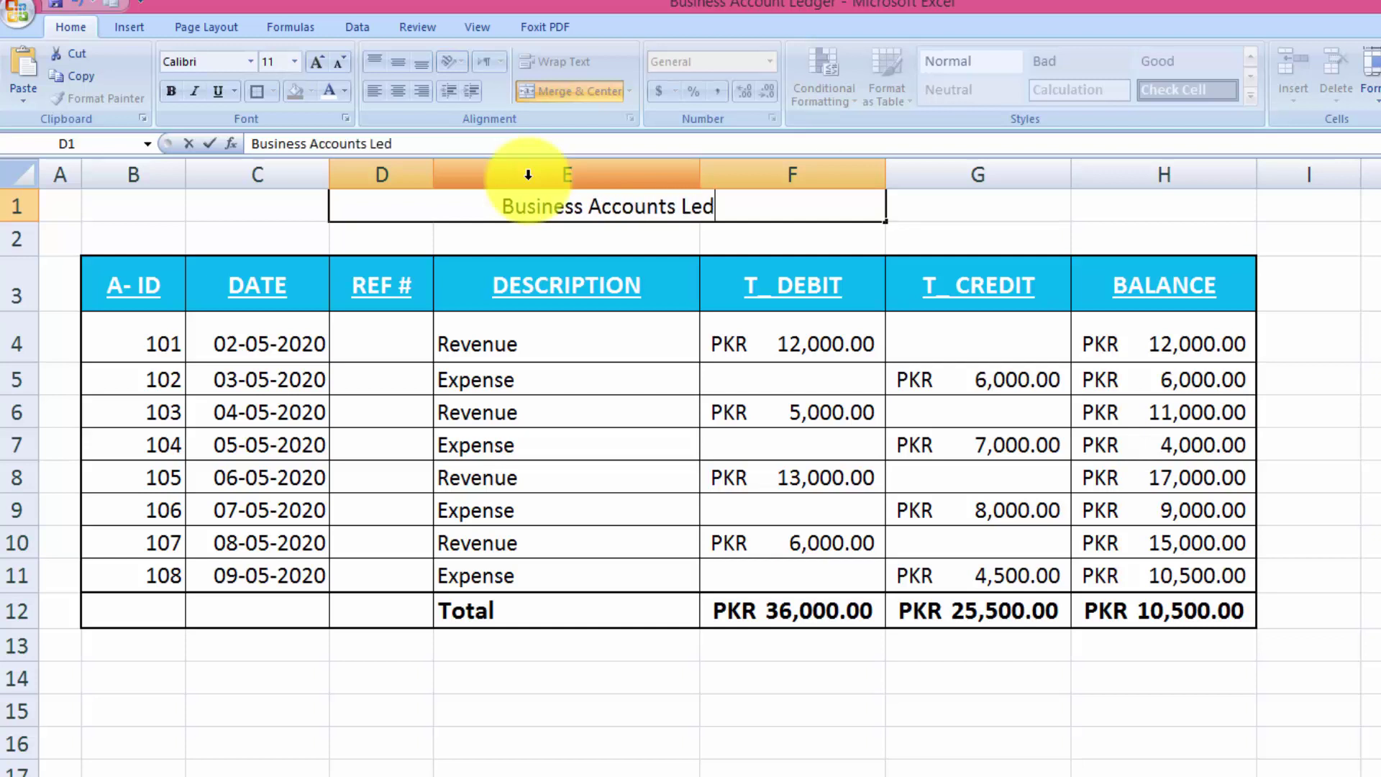
pyautogui.write('ger')
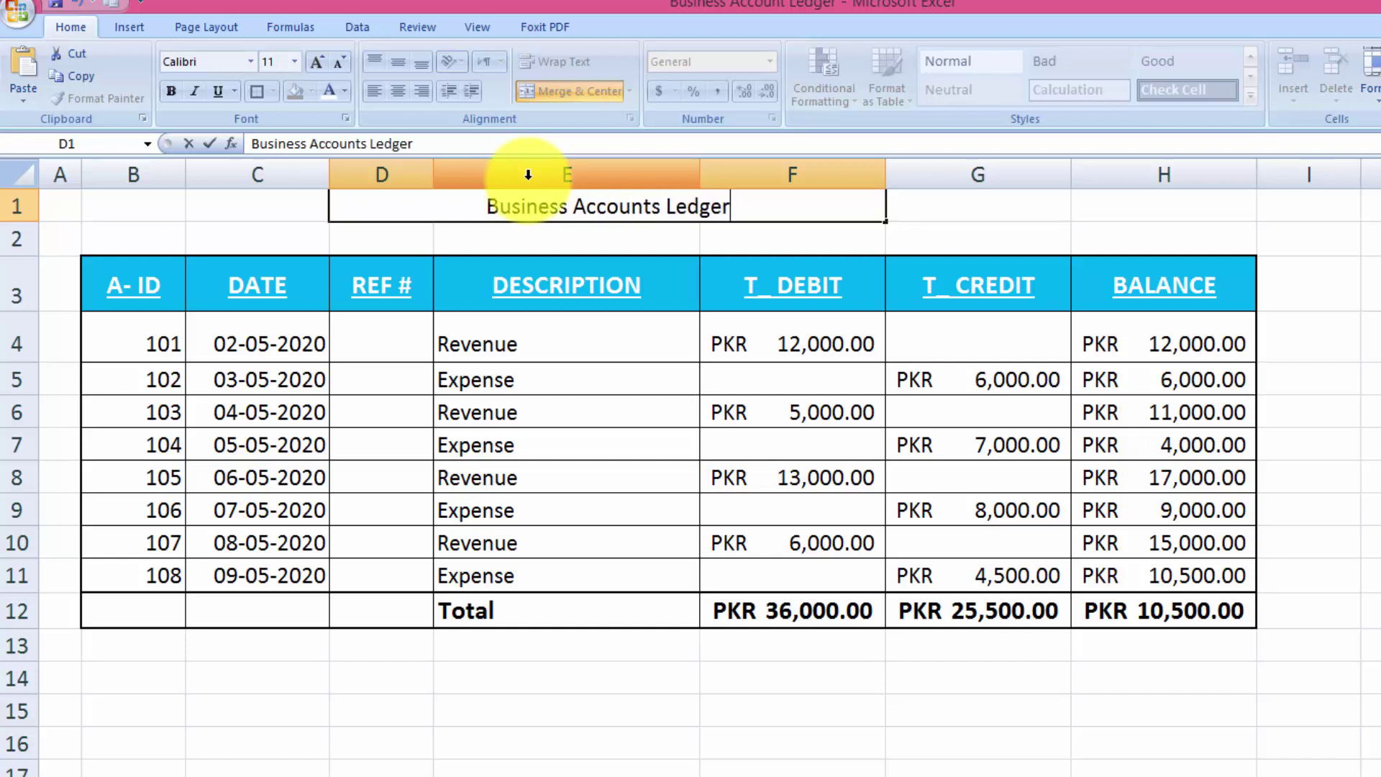
pyautogui.click(709, 316)
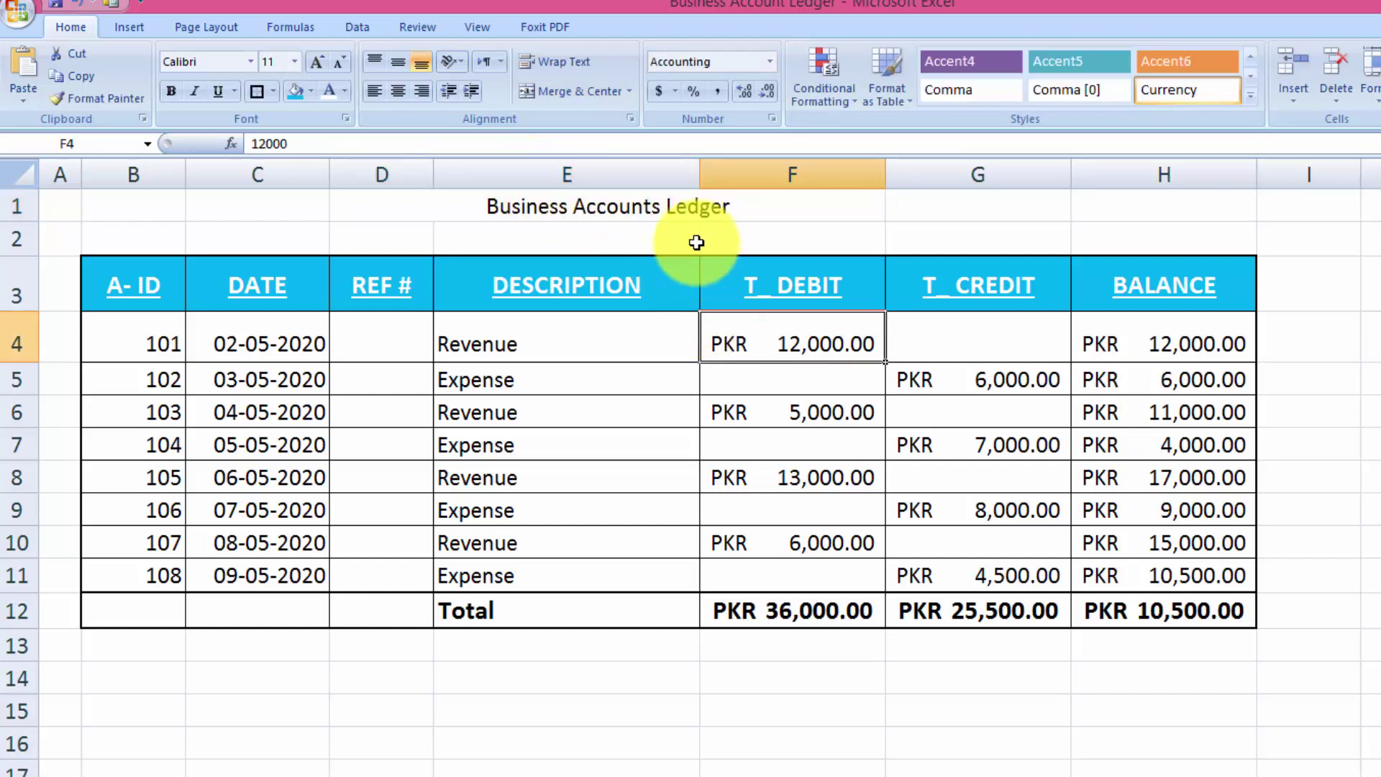
# Add a second title line 'for the Month of May,2020' inside the merged cell.
pyautogui.click(694, 209)
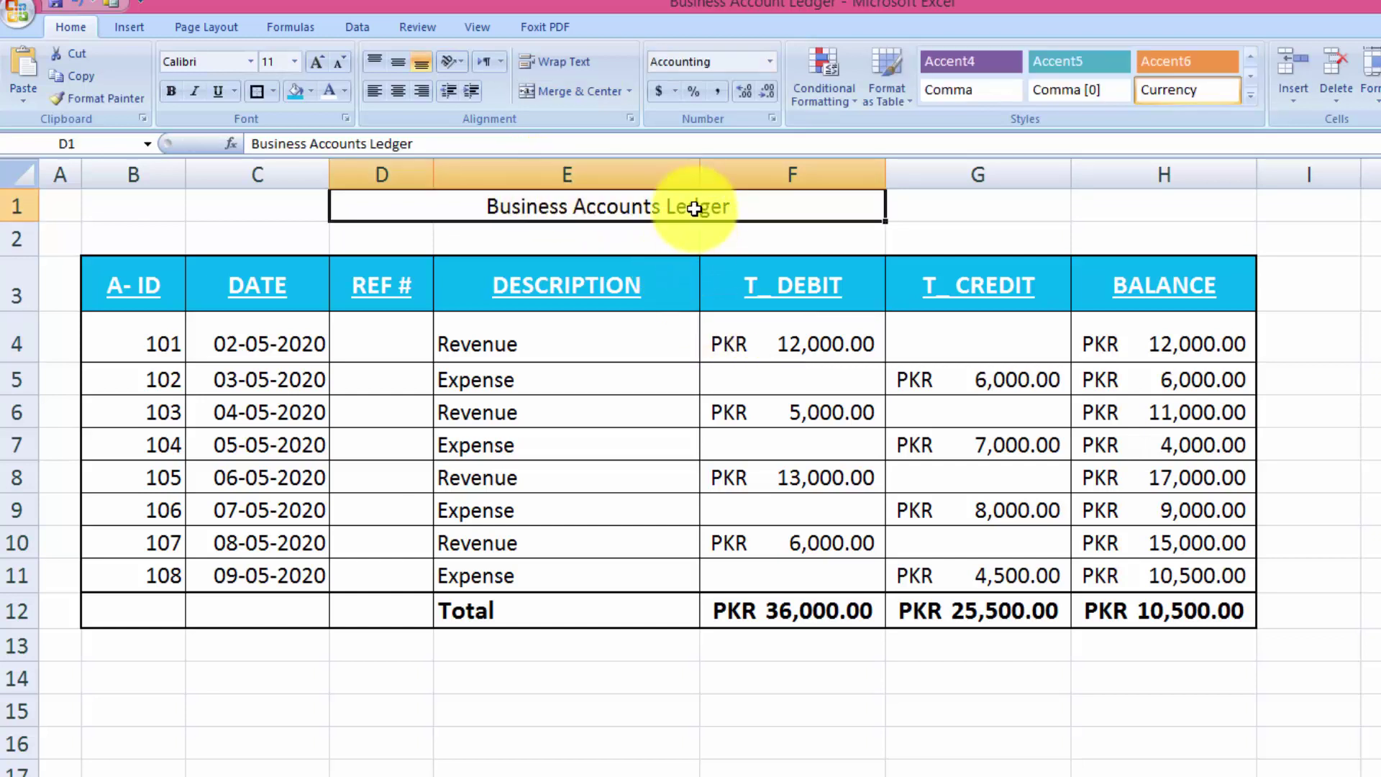
pyautogui.doubleClick(744, 209)
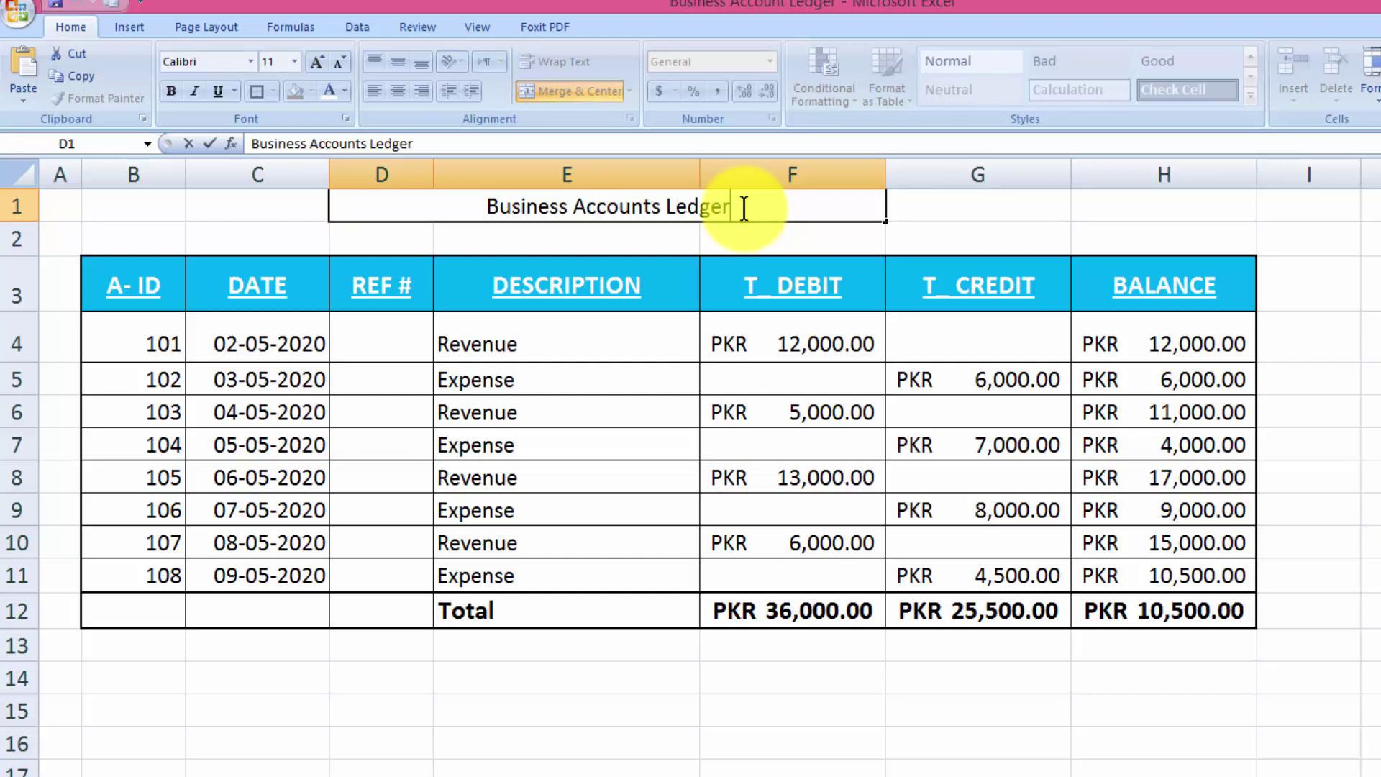
pyautogui.hotkey('alt', 'Return')
pyautogui.write('for')
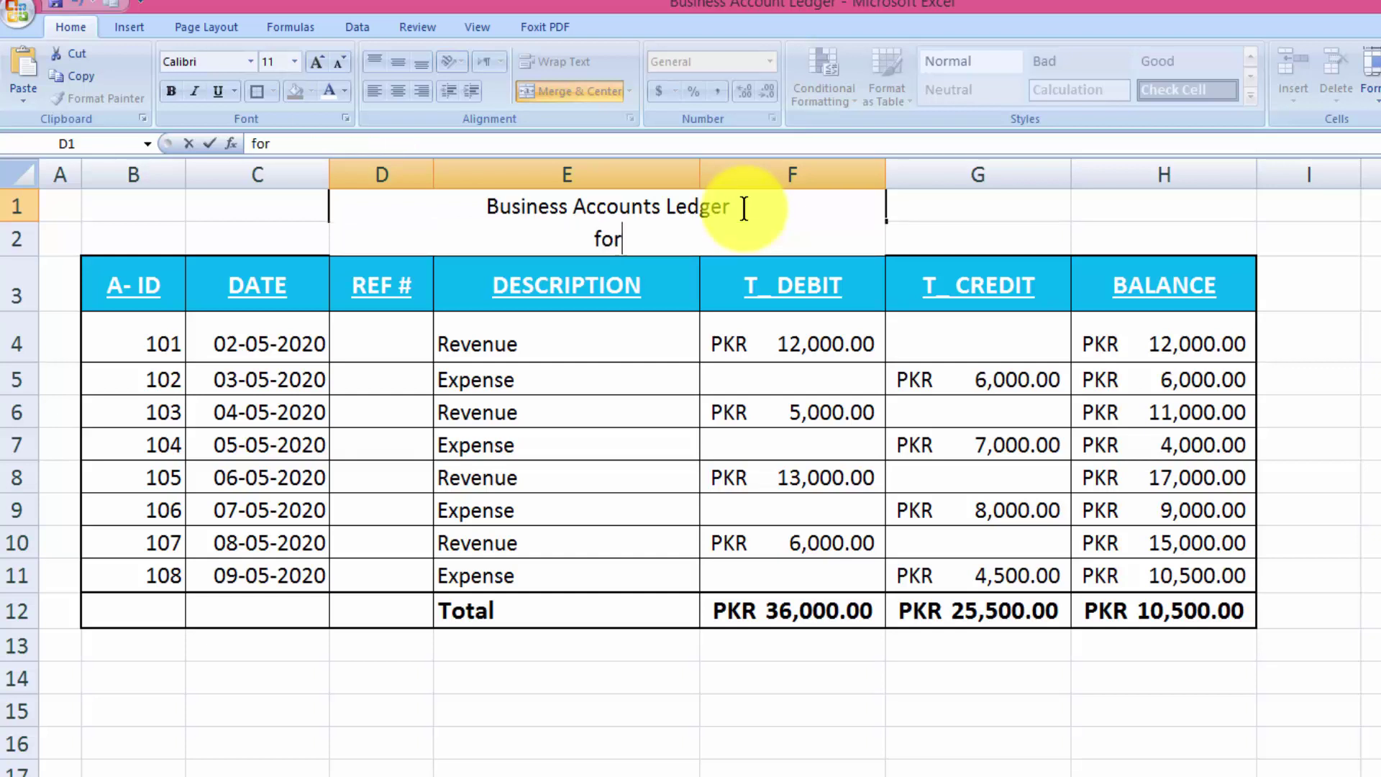
pyautogui.write(' the Month')
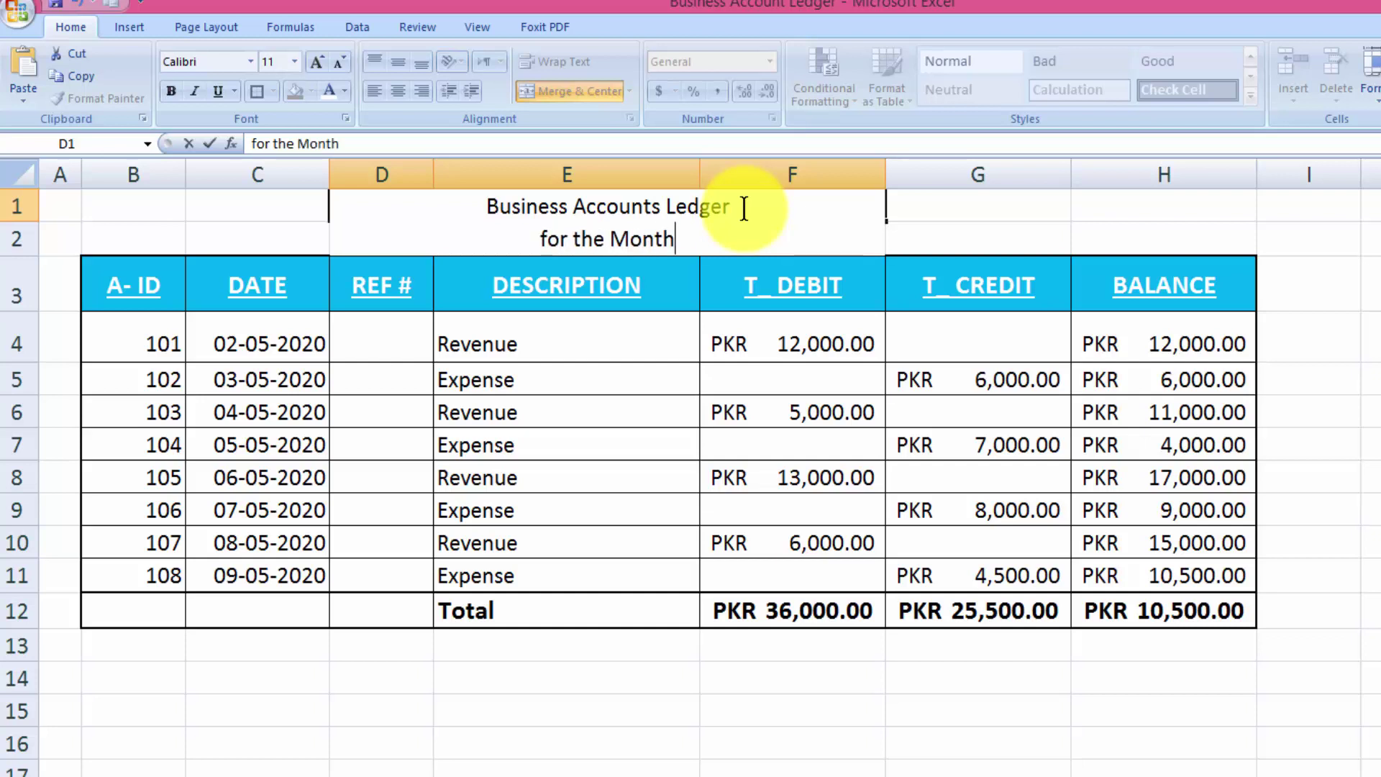
pyautogui.write(' of Ma')
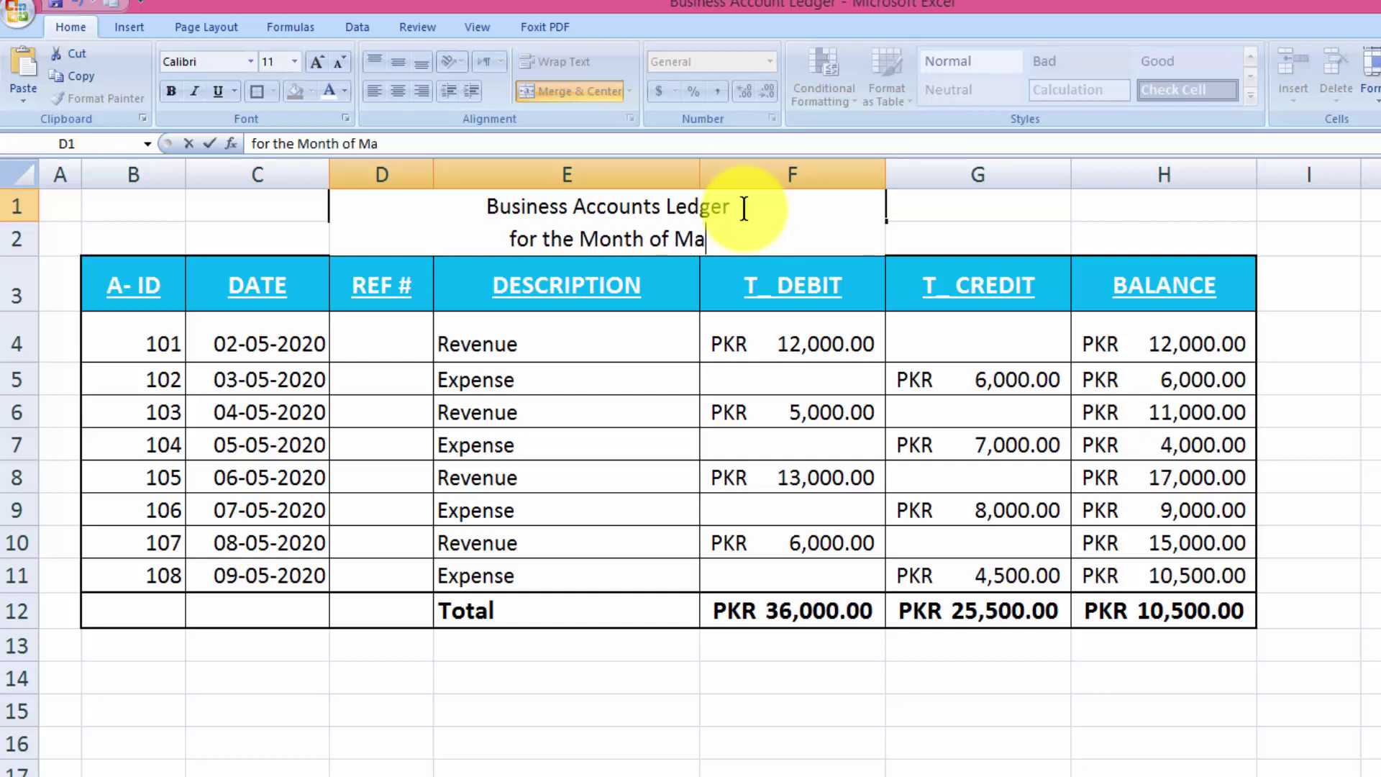
pyautogui.write('y')
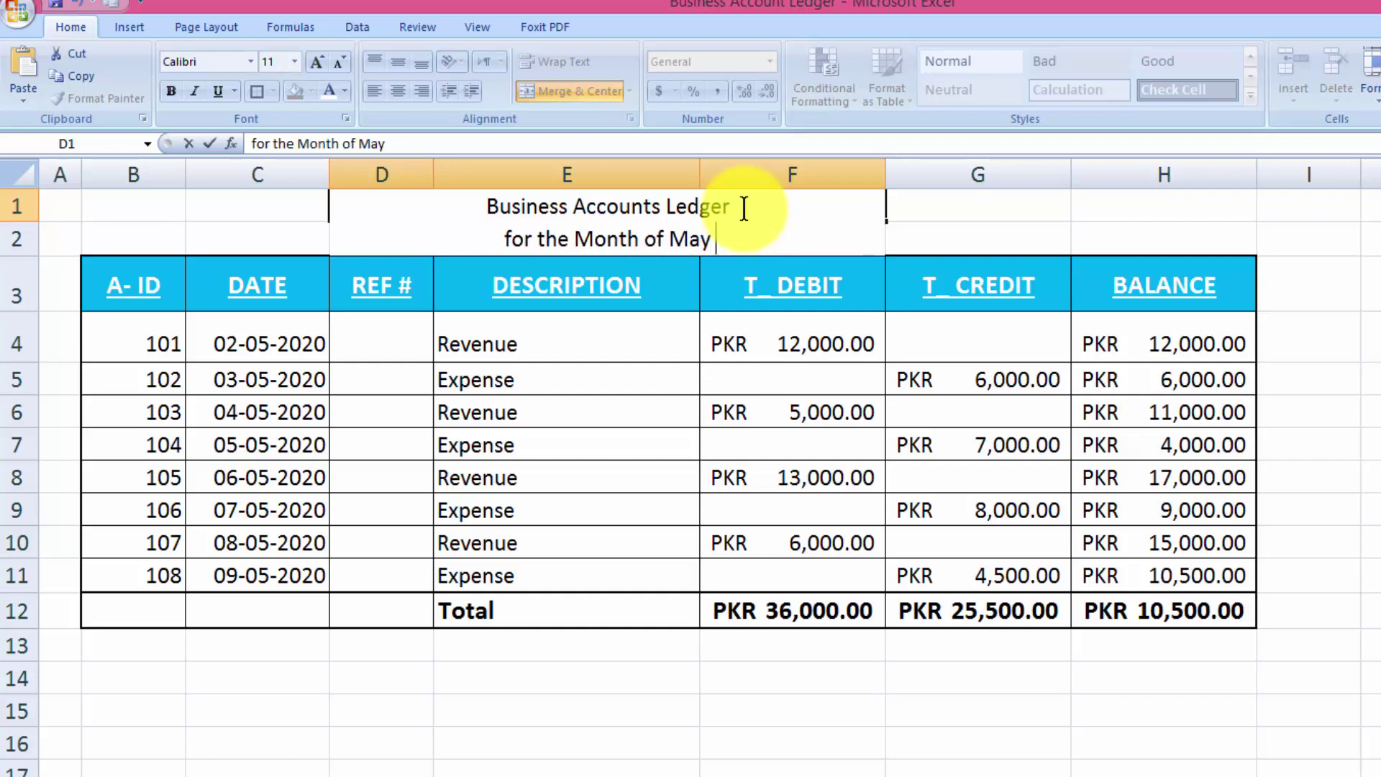
pyautogui.write(',2')
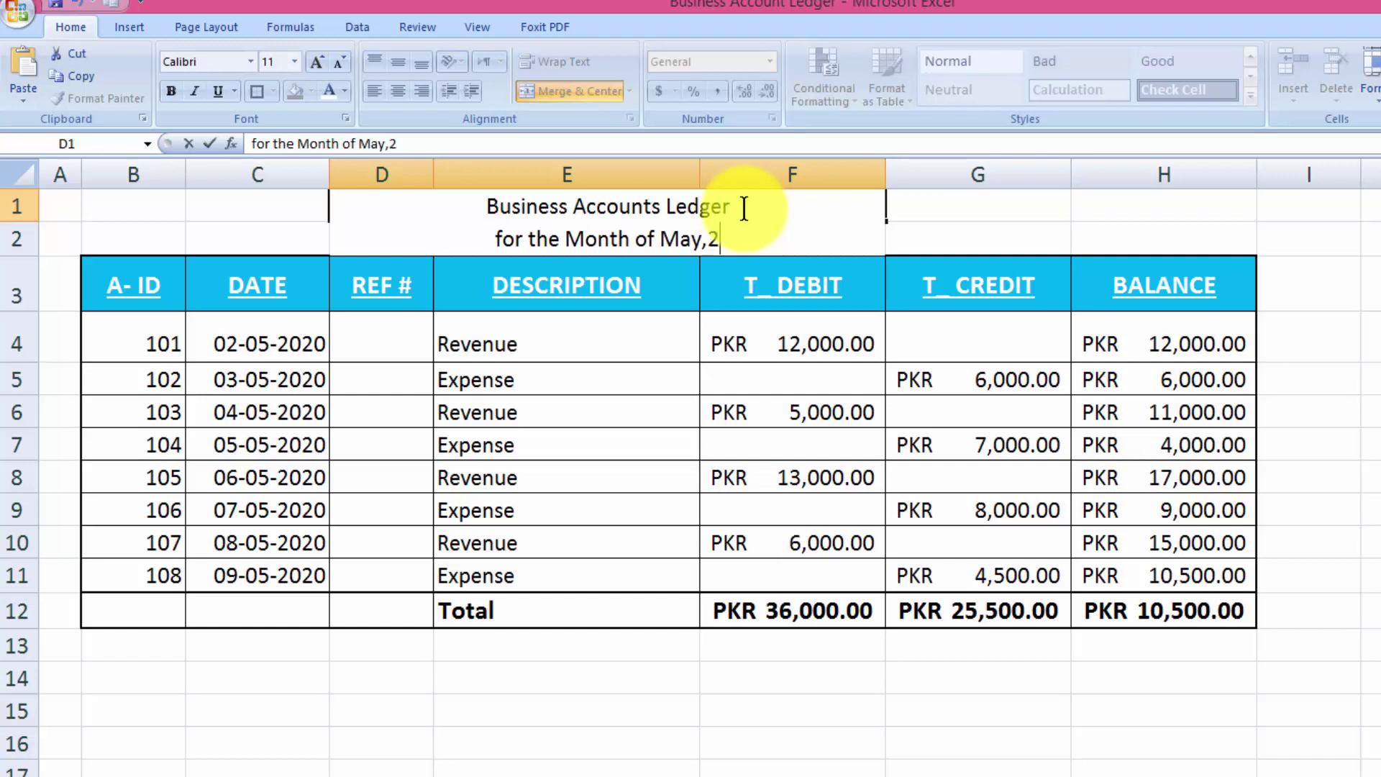
pyautogui.write('020')
pyautogui.press('Tab')
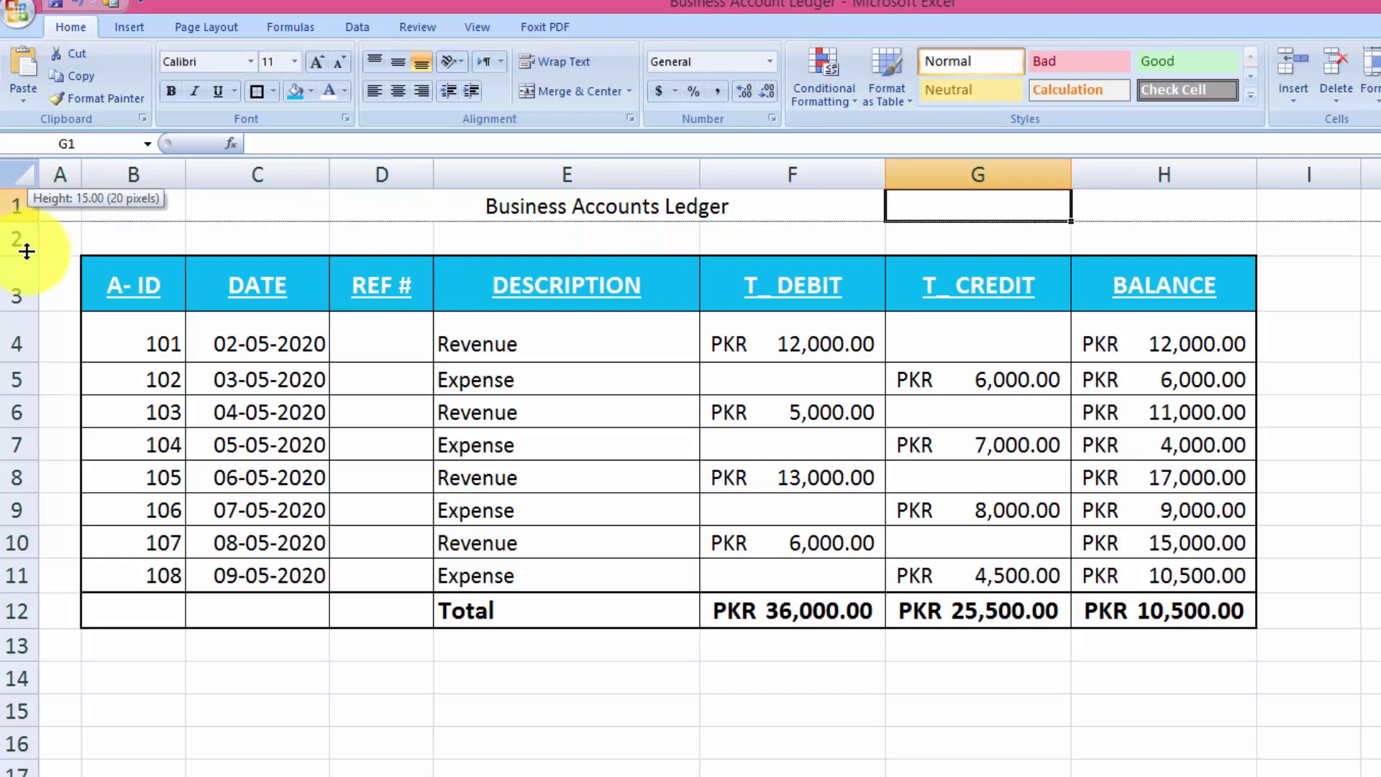
# Enlarge the D1 title to bold 14 pt and drag row 1 taller to fit both lines.
pyautogui.moveTo(26, 223); pyautogui.dragTo(27, 260)
pyautogui.click(574, 224)
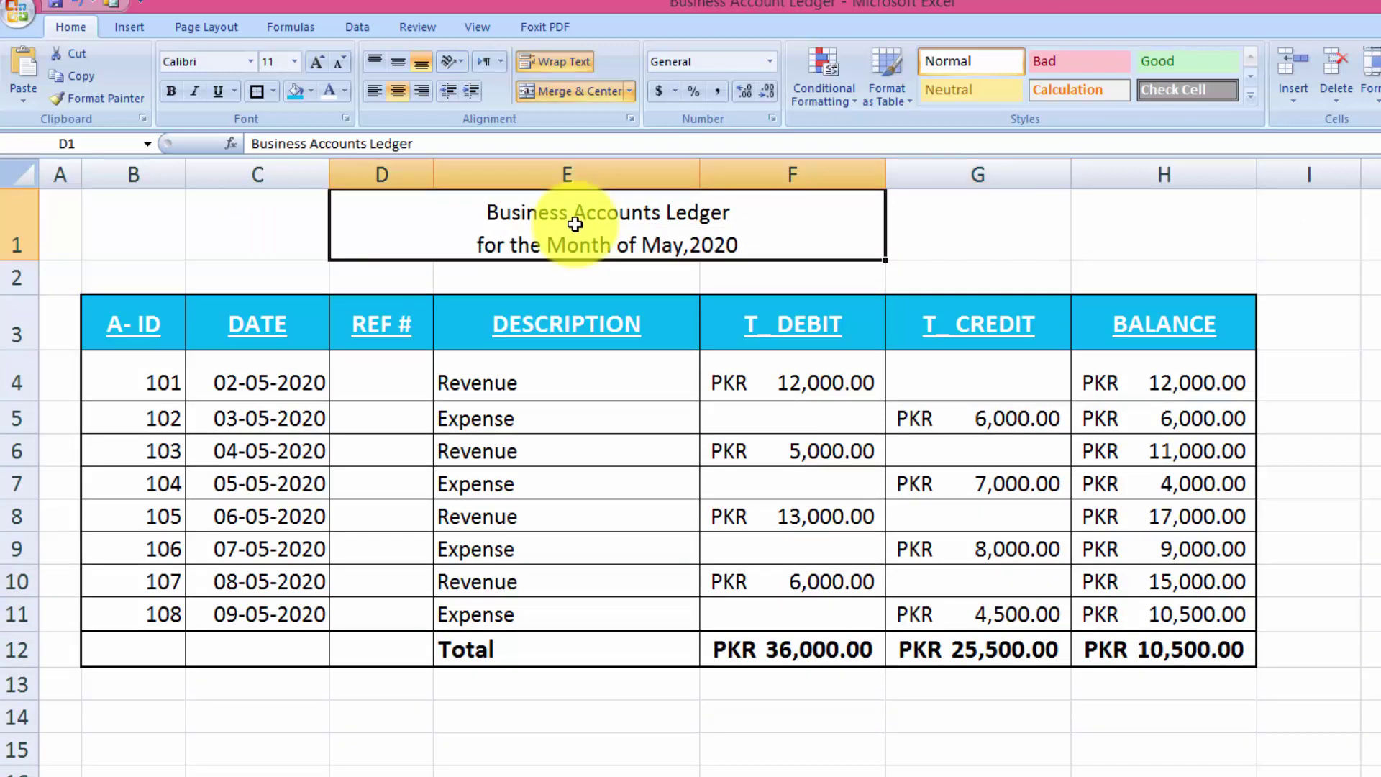
pyautogui.click(308, 64)
pyautogui.click(309, 65)
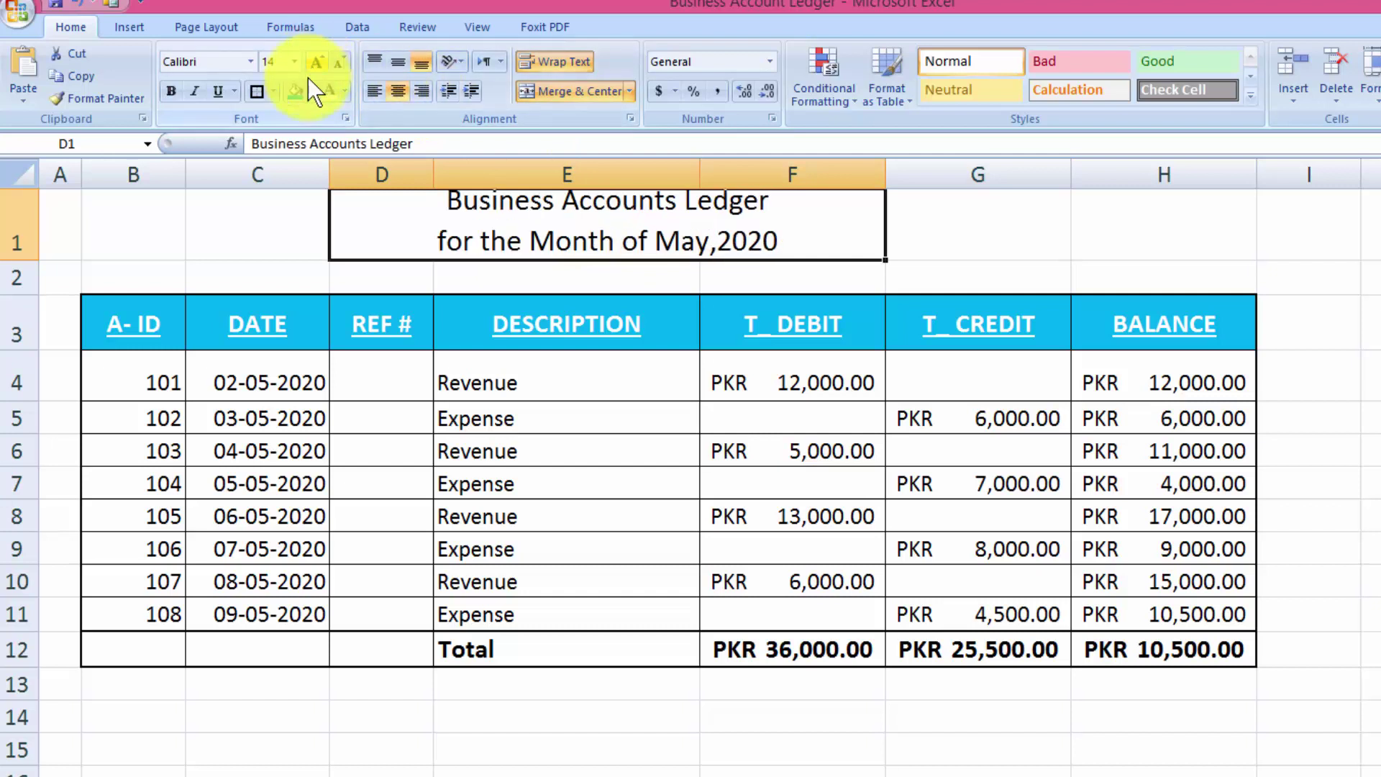
pyautogui.moveTo(24, 262); pyautogui.dragTo(23, 280)
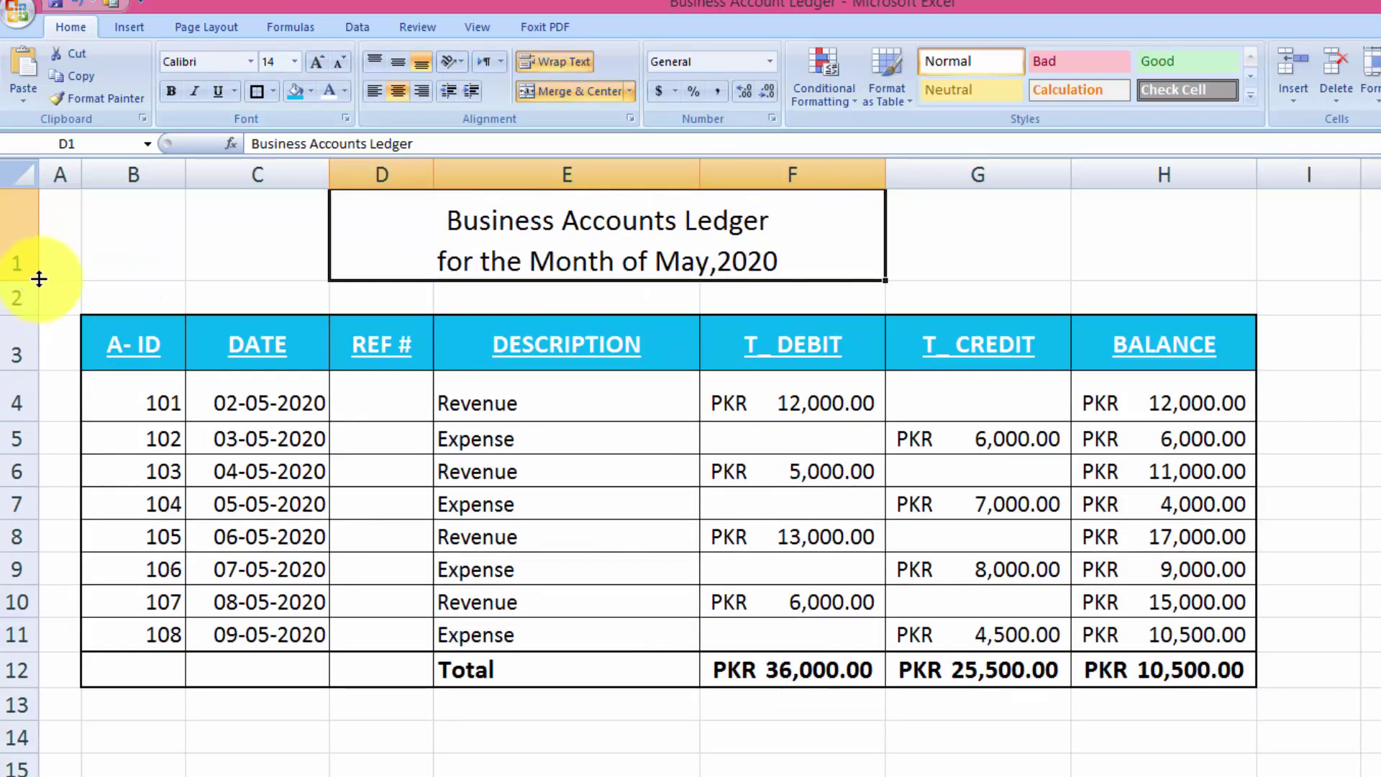
pyautogui.click(172, 91)
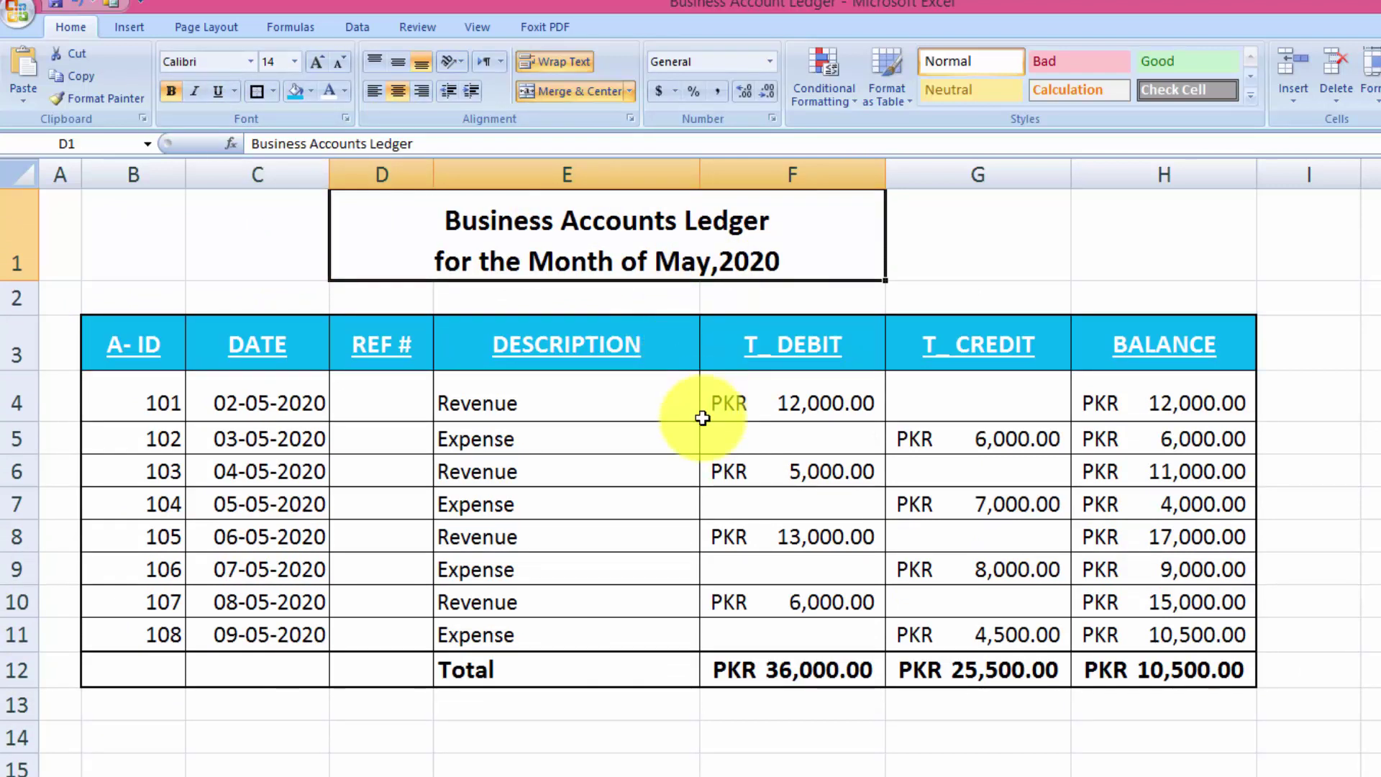
pyautogui.click(695, 476)
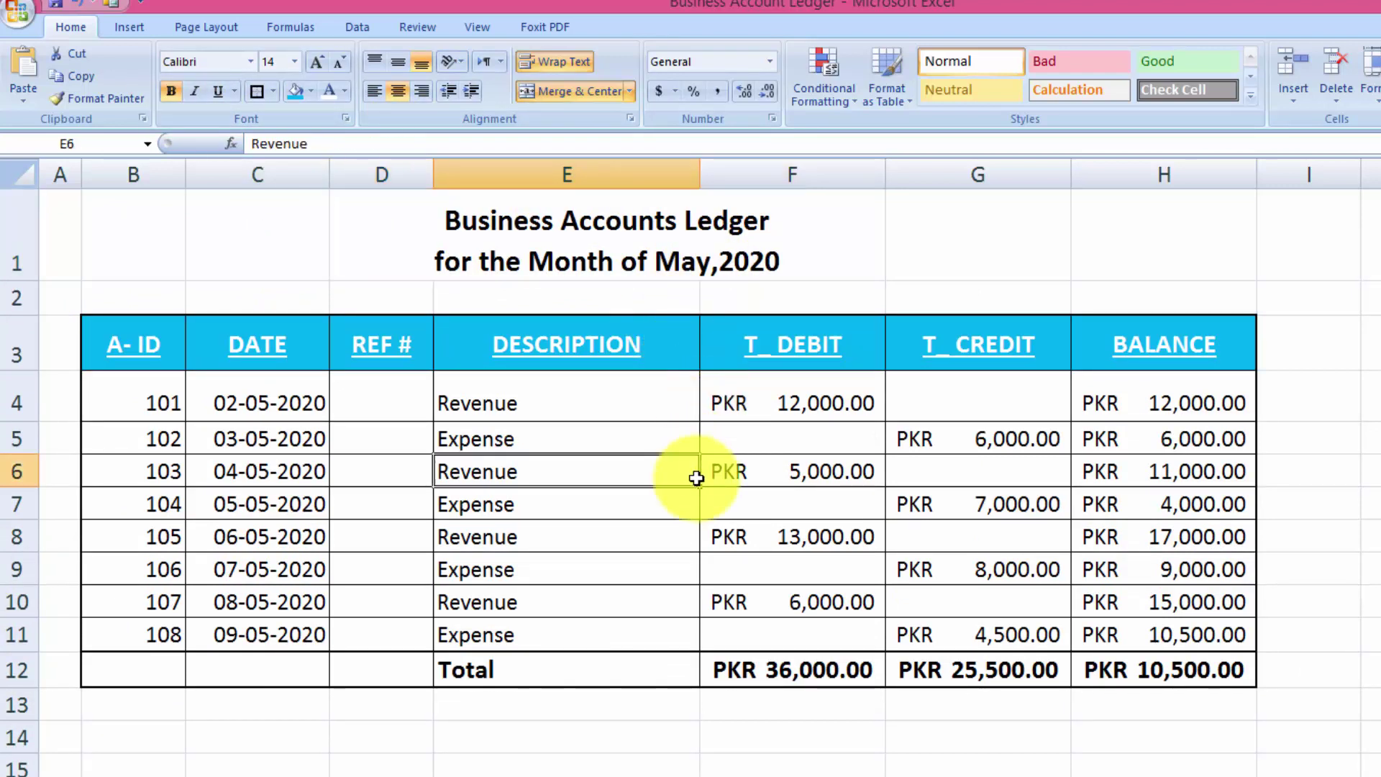
# Fill the title cell blue with white text.
pyautogui.click(636, 225)
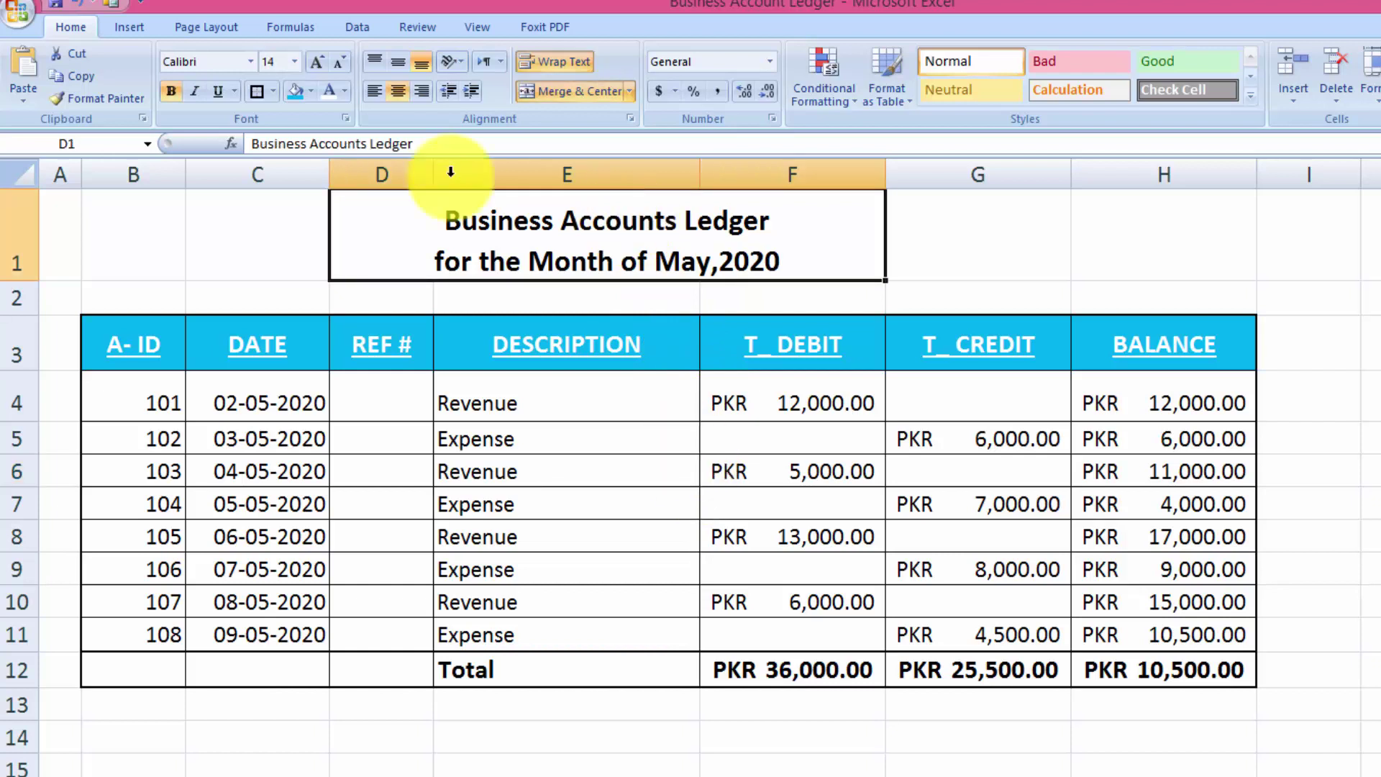
pyautogui.click(314, 89)
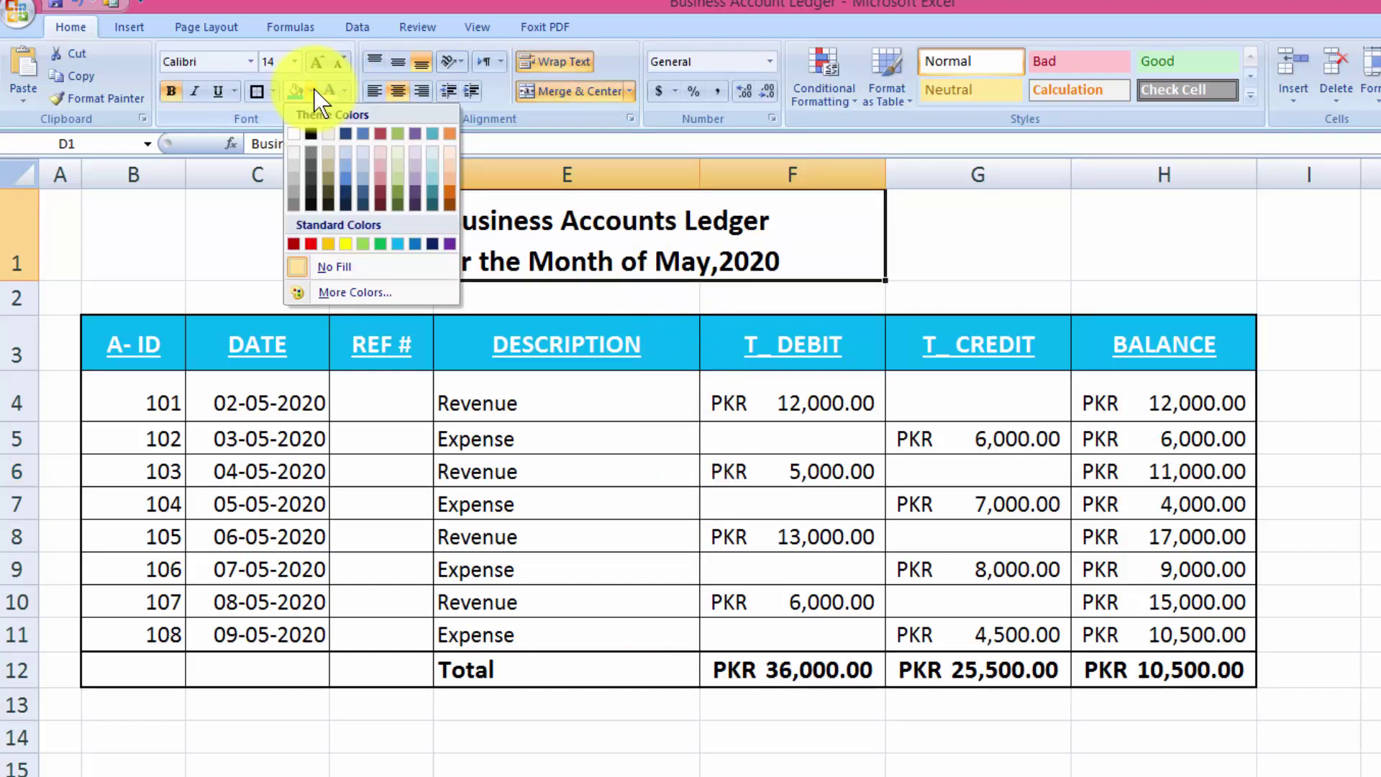
pyautogui.click(414, 243)
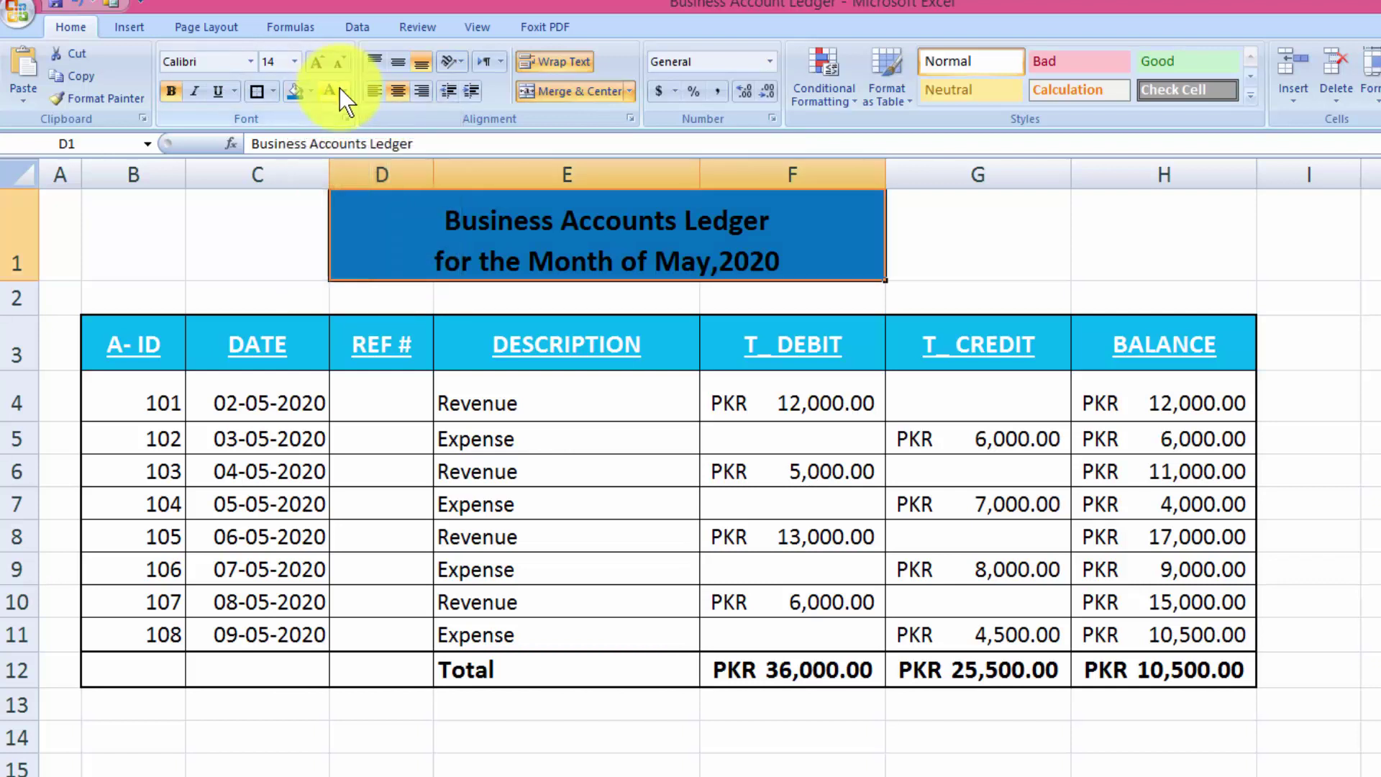
pyautogui.click(331, 93)
pyautogui.click(696, 467)
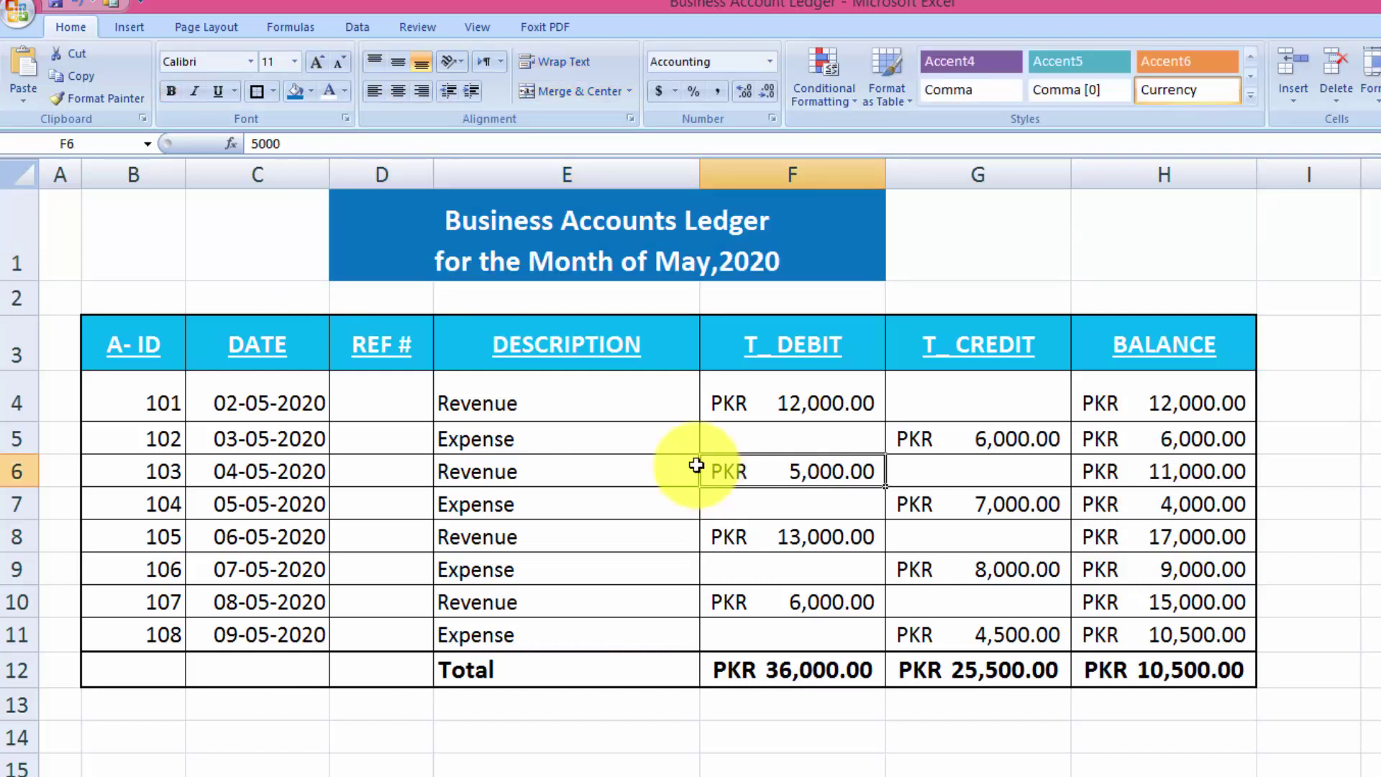
# Narrow row 2, change the title fill to purple, and shorten row 1.
pyautogui.moveTo(30, 314); pyautogui.dragTo(28, 288)
pyautogui.click(635, 469)
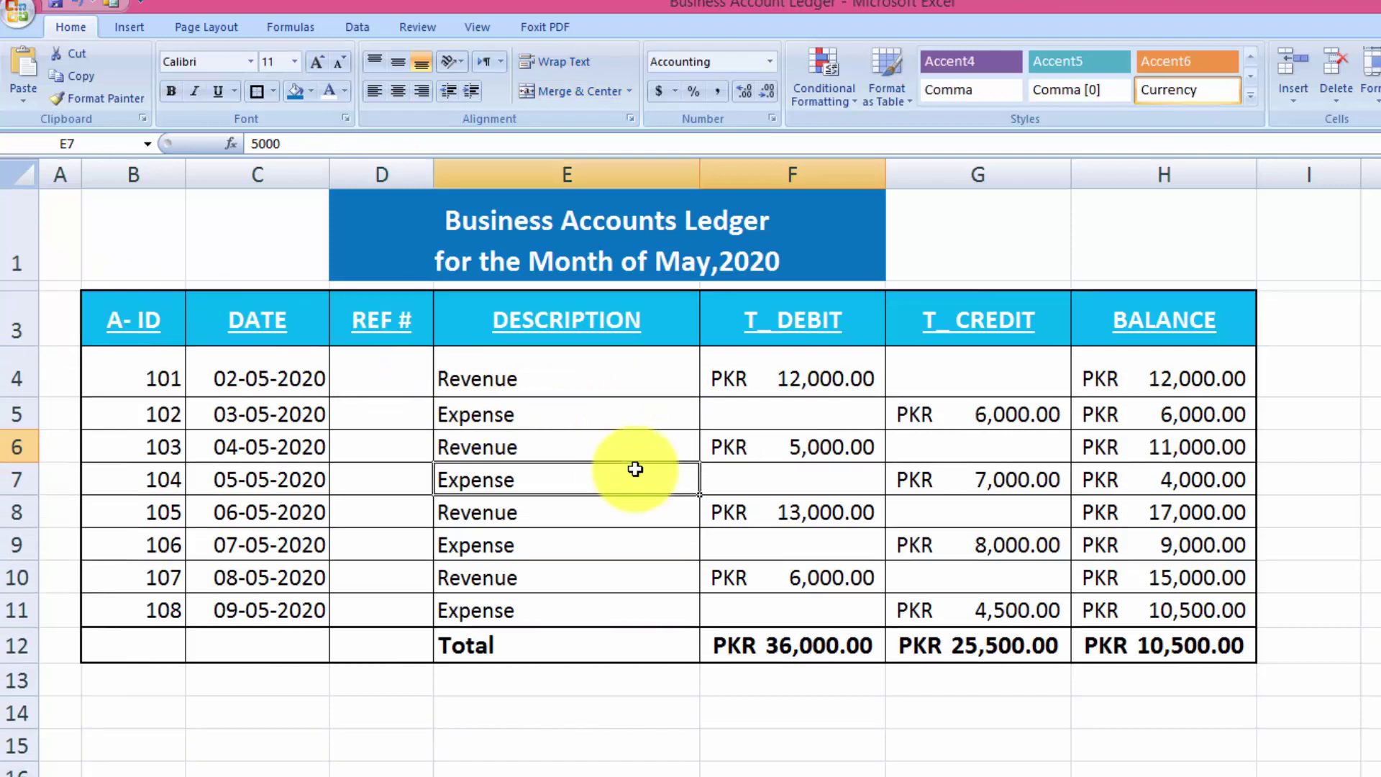
pyautogui.click(615, 205)
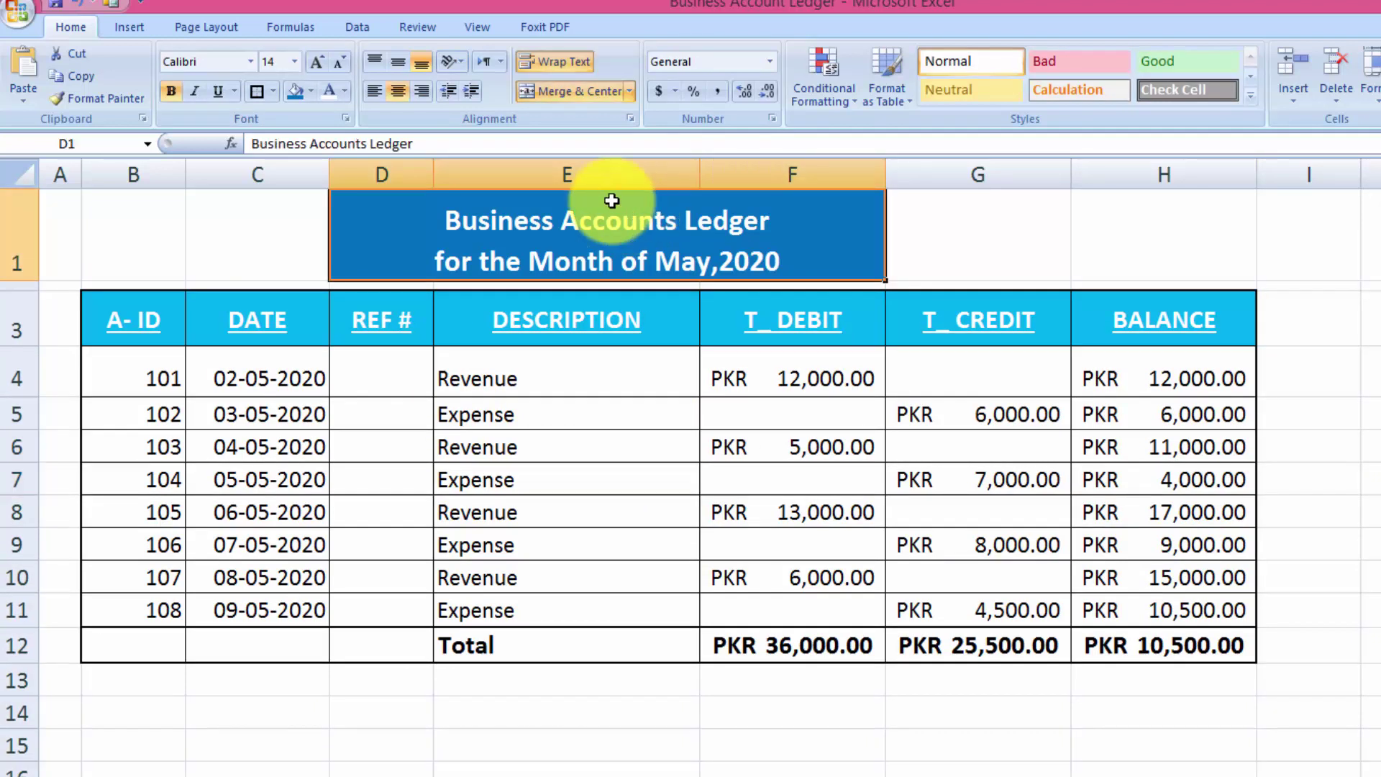
pyautogui.click(310, 92)
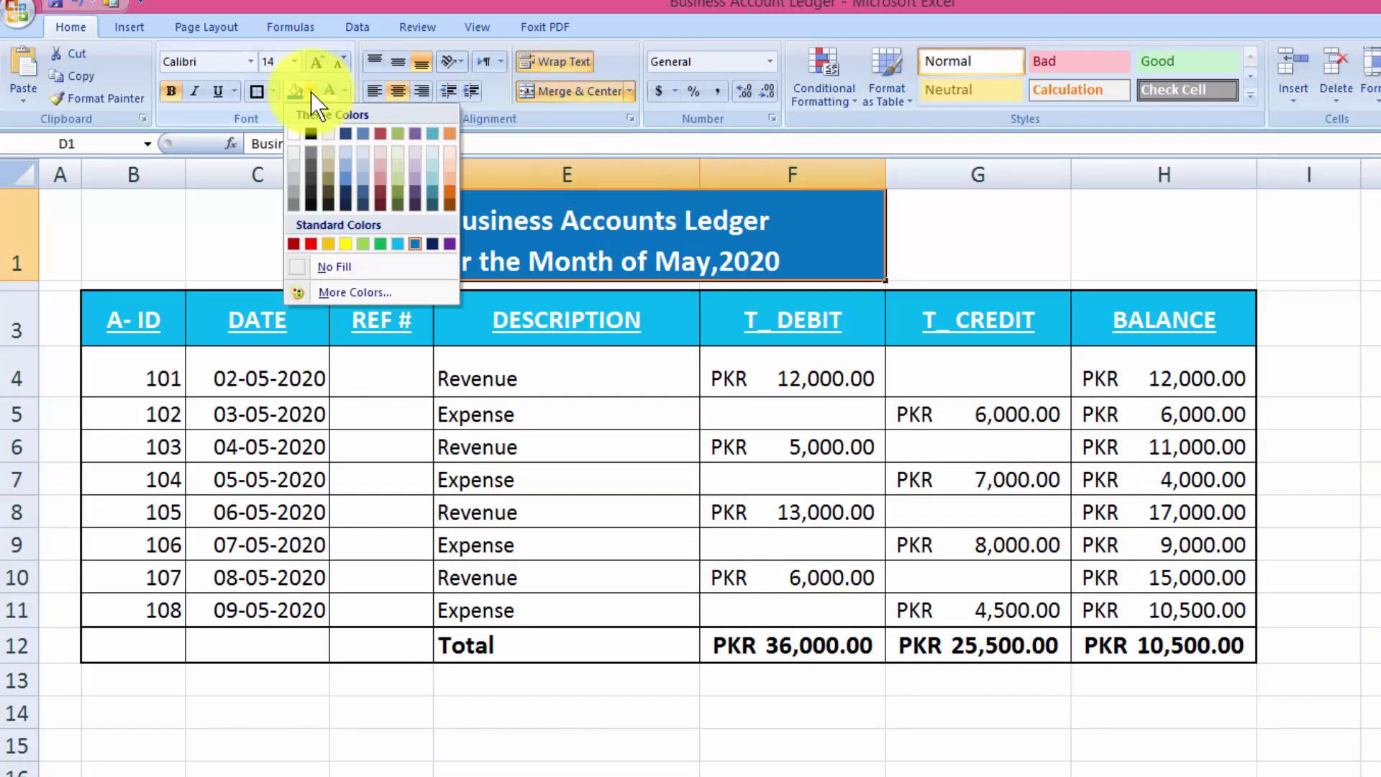
pyautogui.click(447, 244)
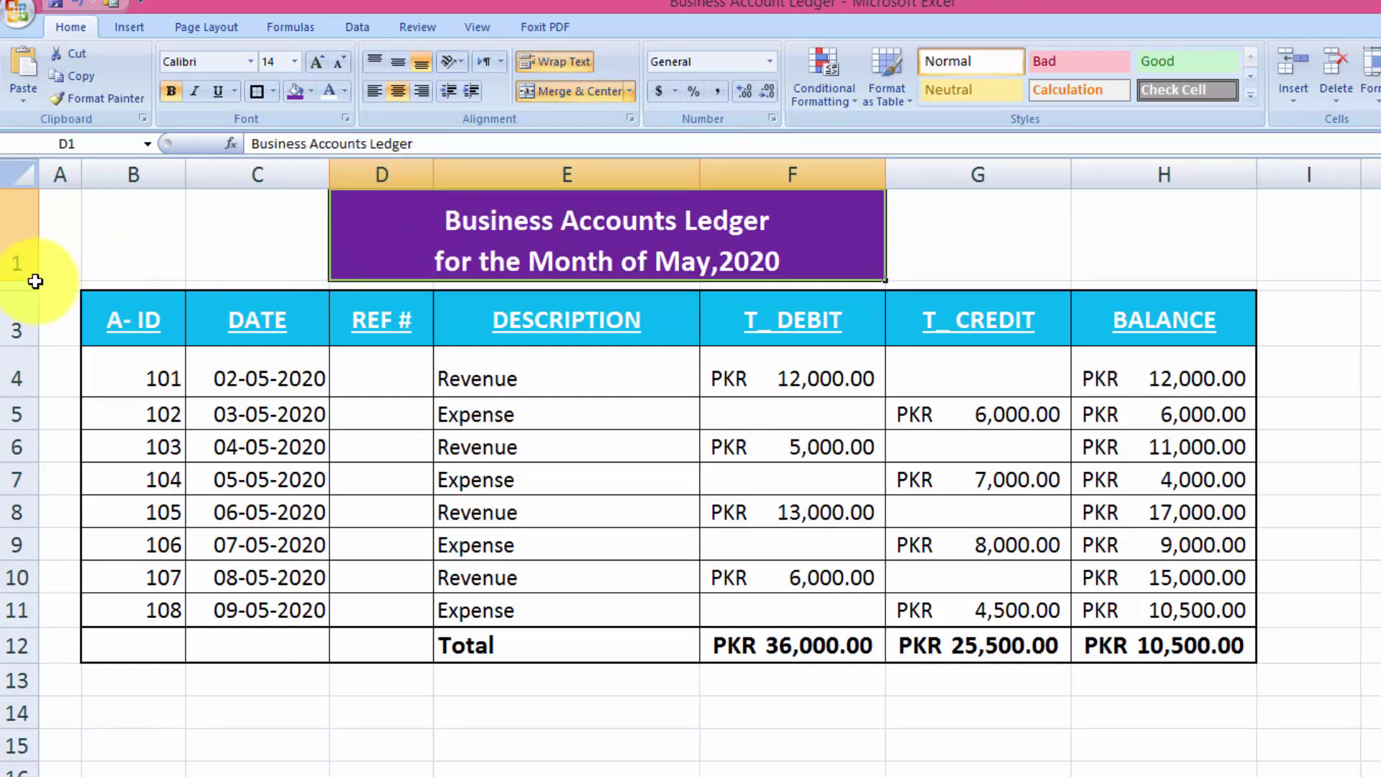
pyautogui.moveTo(23, 278); pyautogui.dragTo(20, 265)
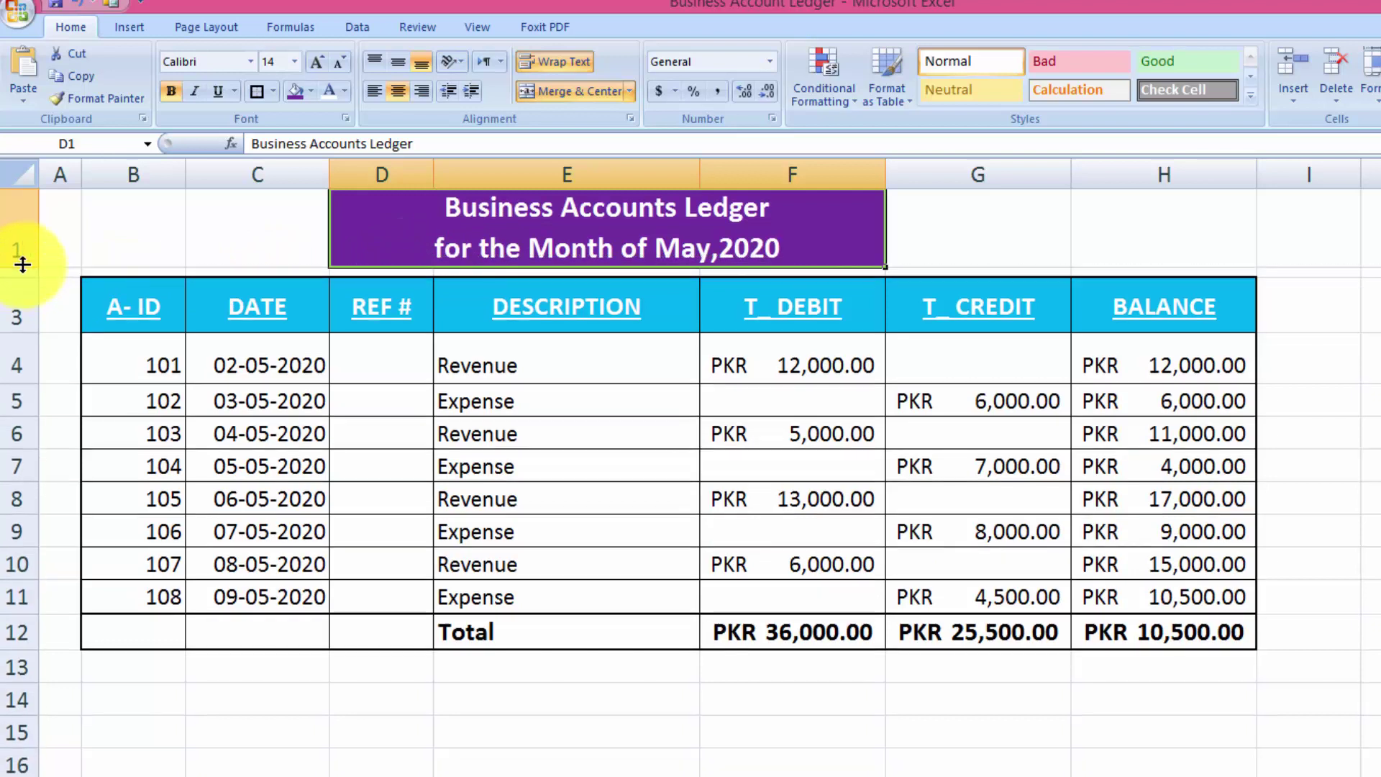
pyautogui.click(565, 421)
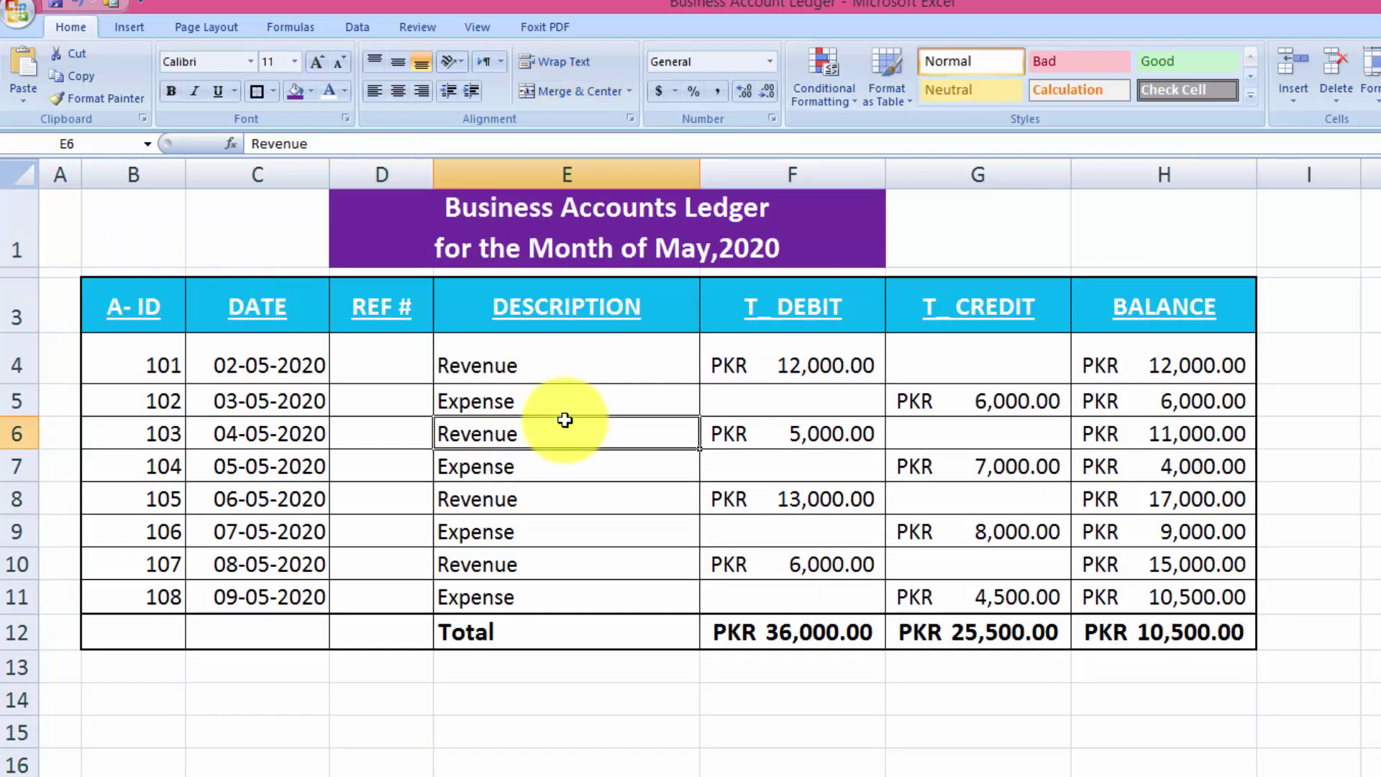